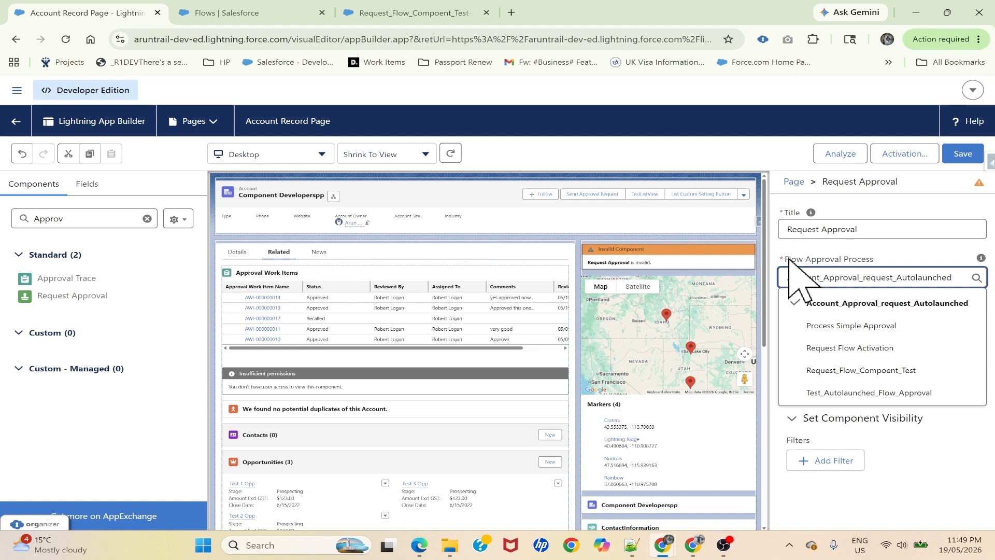
Use Account_Approval_request_Autolaunched as the Request Approval component's flow approval process, with the label Send Approval Request.
{"action": "left_click", "coordinate": [848, 244]}
{"action": "left_click", "coordinate": [821, 317]}
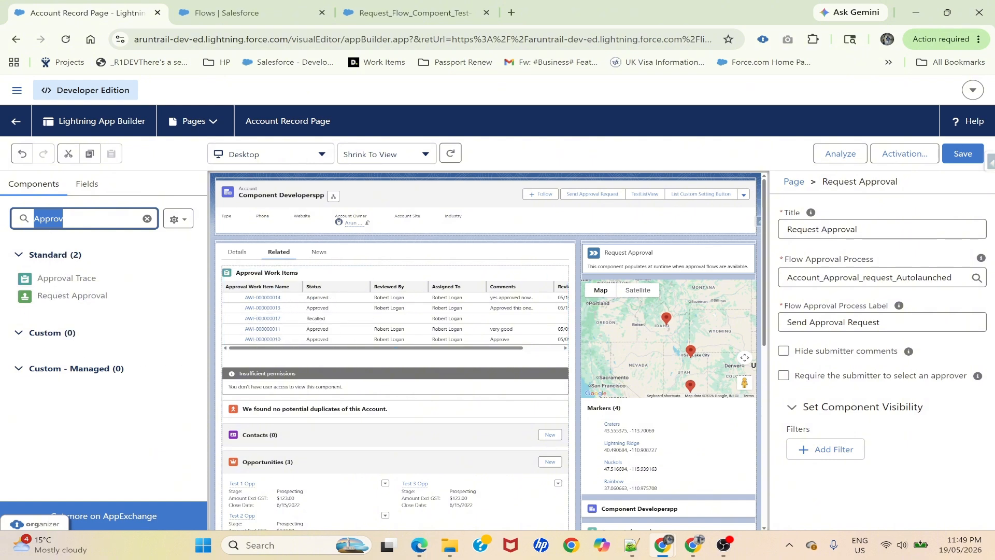
Add the Orchestration Work Guide component directly below Request Approval on the Account Record Page and save the page.
{"action": "type", "text": "work"}
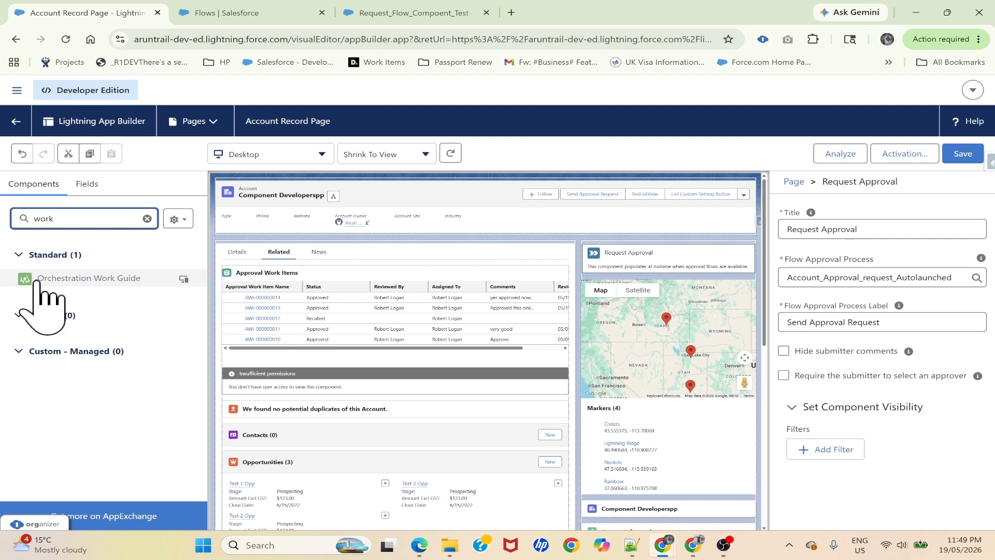
{"action": "left_click_drag", "start_coordinate": [82, 284], "coordinate": [628, 285]}
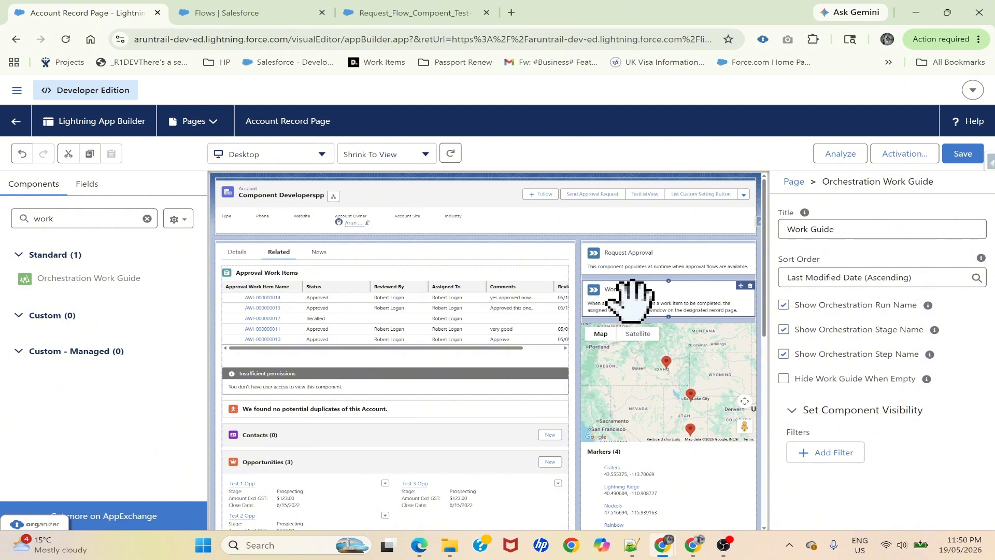
{"action": "left_click", "coordinate": [962, 156]}
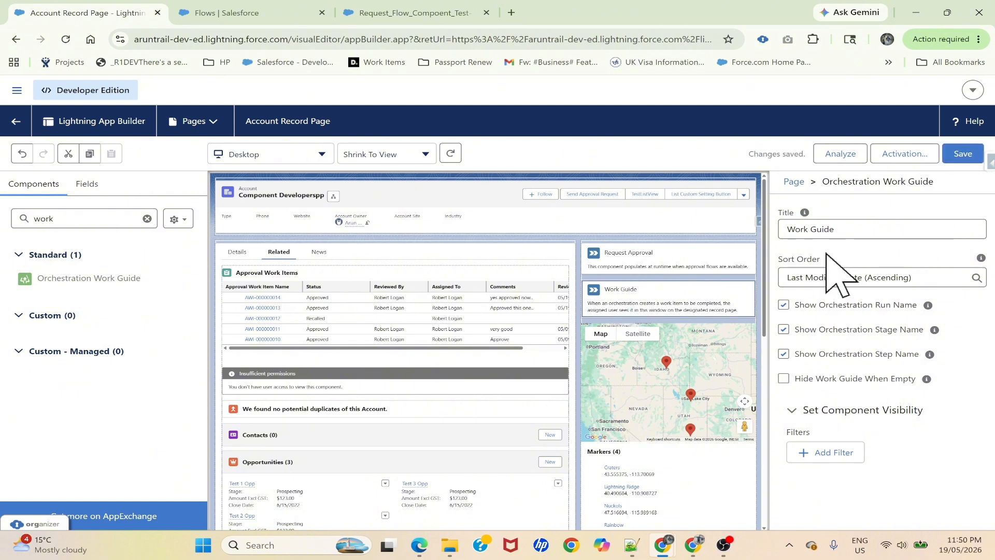
Return to the account record, check the Request Approval and Work Guide components, and start Send Approval Request to view its form.
{"action": "left_click", "coordinate": [18, 120]}
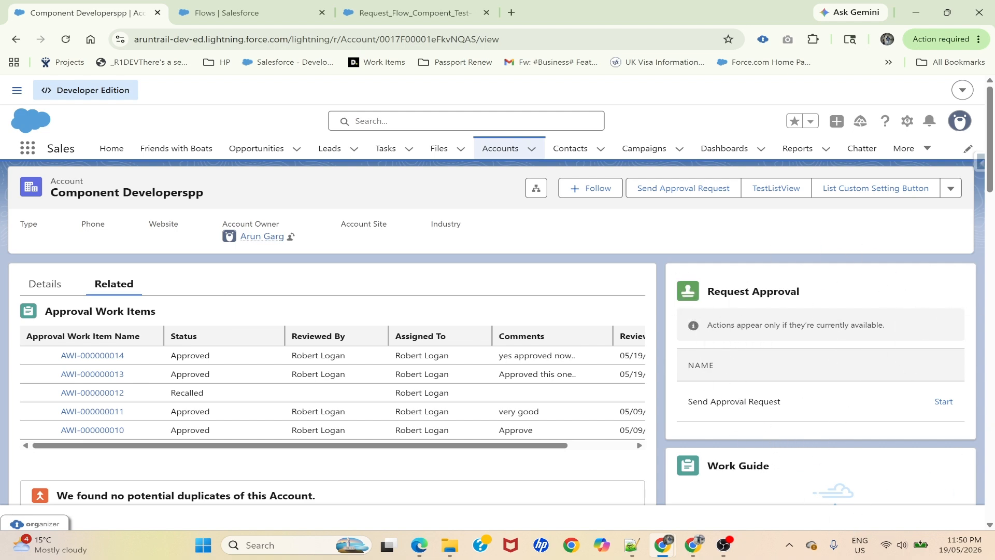
{"action": "scroll", "coordinate": [706, 411], "scroll_direction": "down", "scroll_amount": 2}
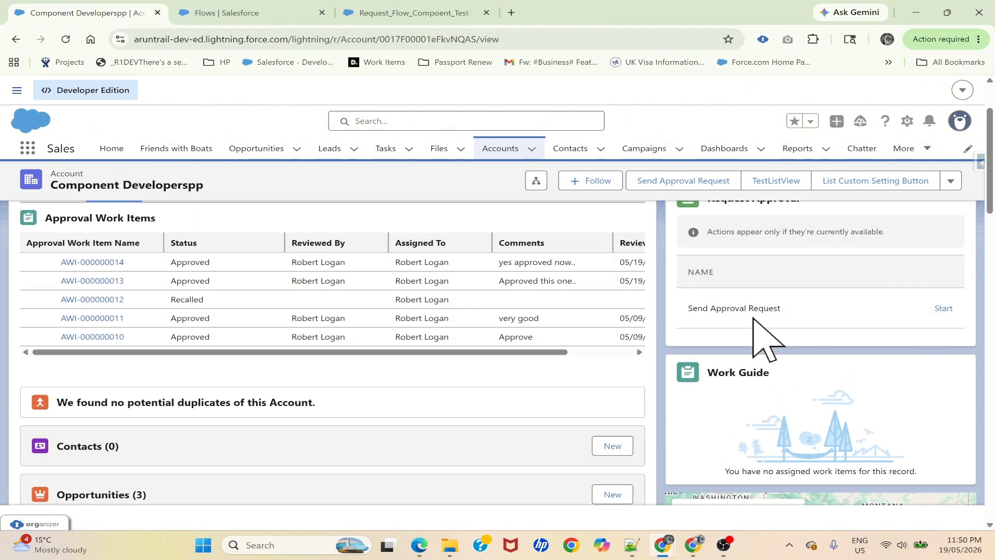
{"action": "scroll", "coordinate": [800, 290], "scroll_direction": "up", "scroll_amount": 2}
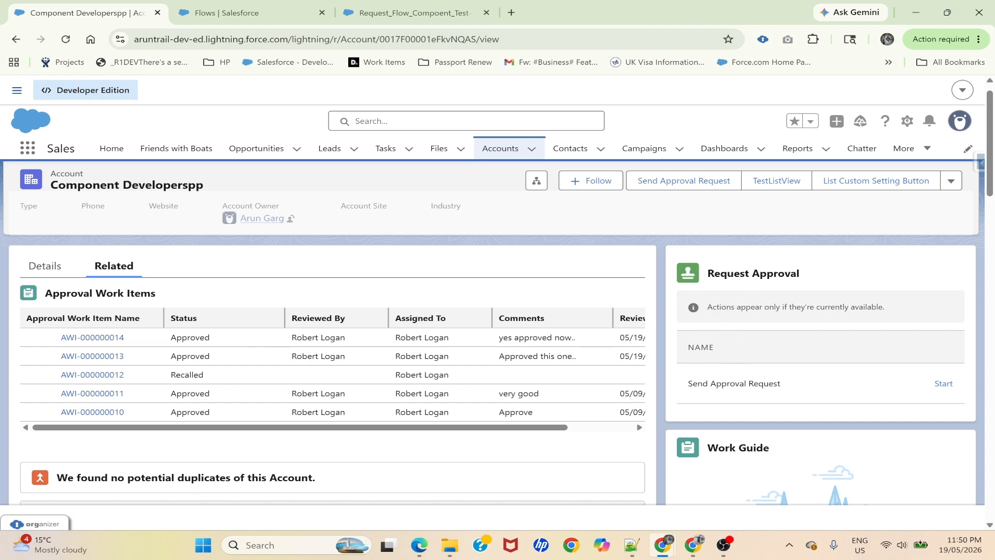
{"action": "scroll", "coordinate": [678, 348], "scroll_direction": "down", "scroll_amount": 1}
{"action": "scroll", "coordinate": [742, 355], "scroll_direction": "up", "scroll_amount": 2}
{"action": "left_click", "coordinate": [941, 407]}
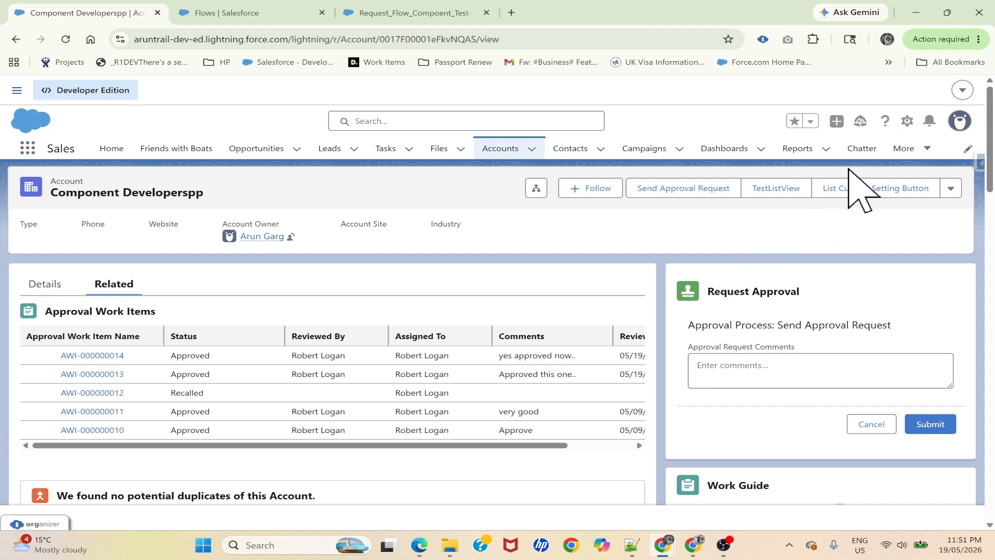
Edit the account record page so Request Approval requires the submitter to select an approver, and save the page.
{"action": "left_click", "coordinate": [907, 121]}
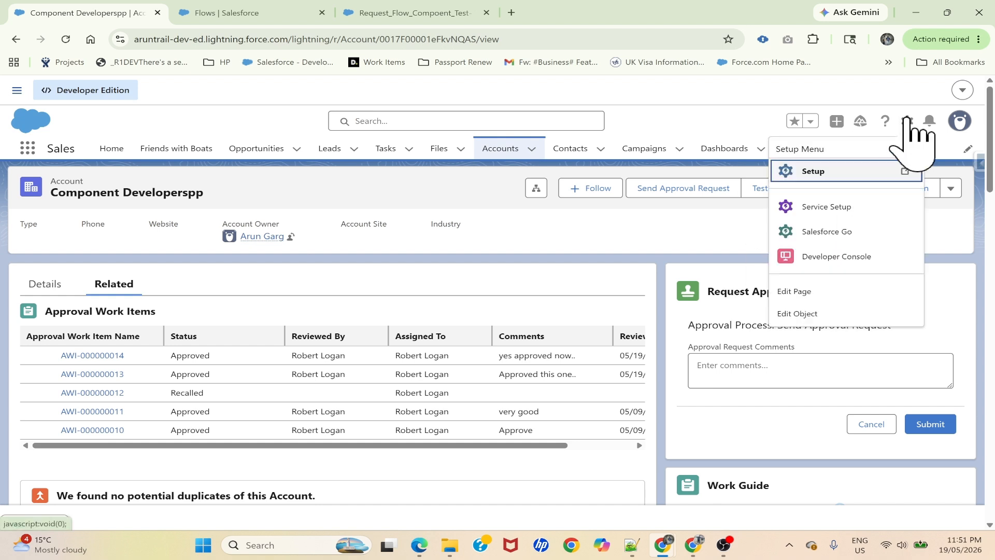
{"action": "left_click", "coordinate": [803, 291]}
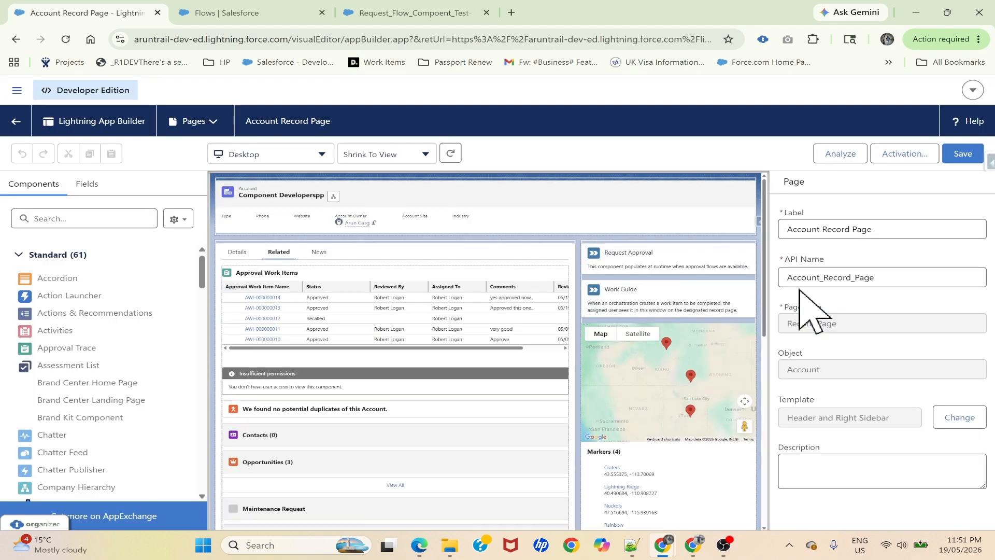
{"action": "left_click", "coordinate": [649, 250]}
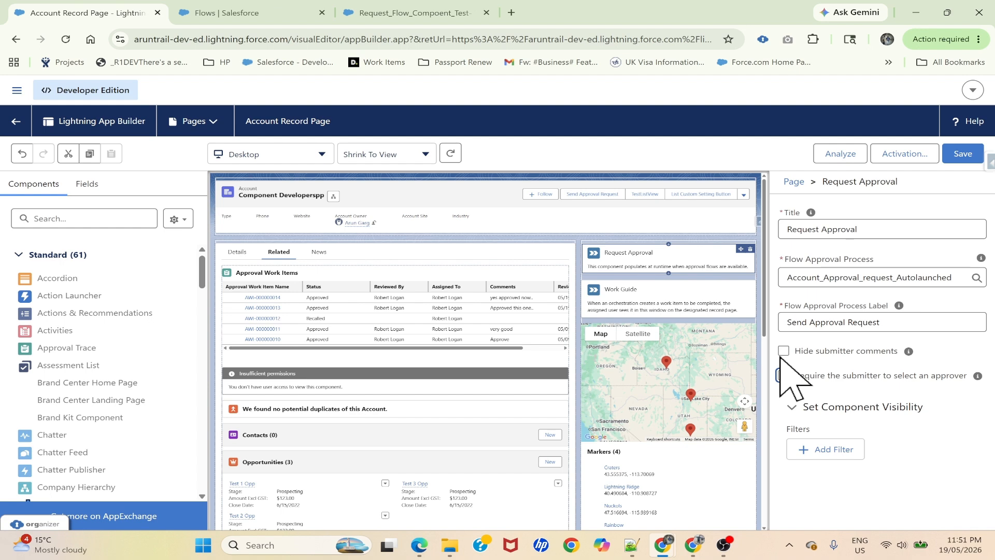
{"action": "left_click", "coordinate": [902, 378]}
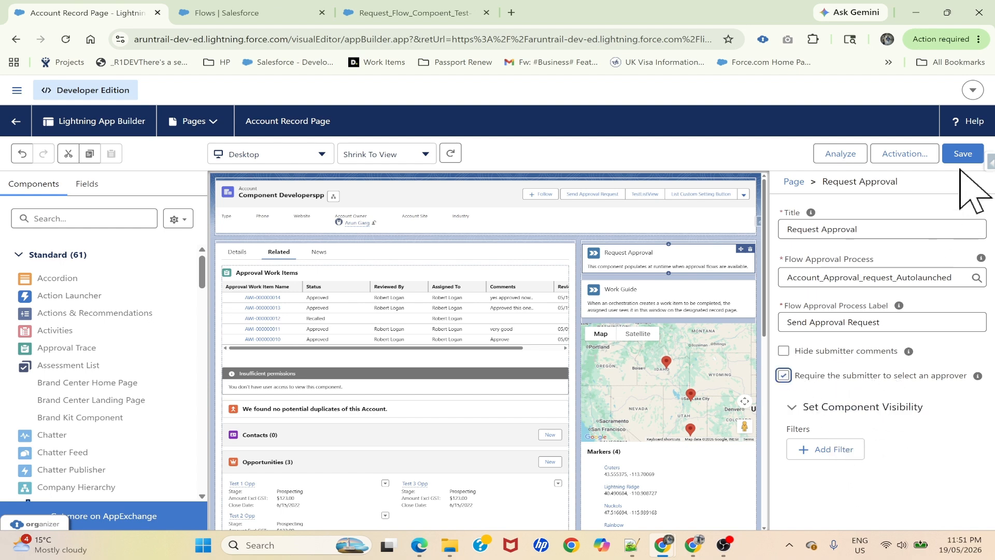
{"action": "left_click", "coordinate": [960, 152]}
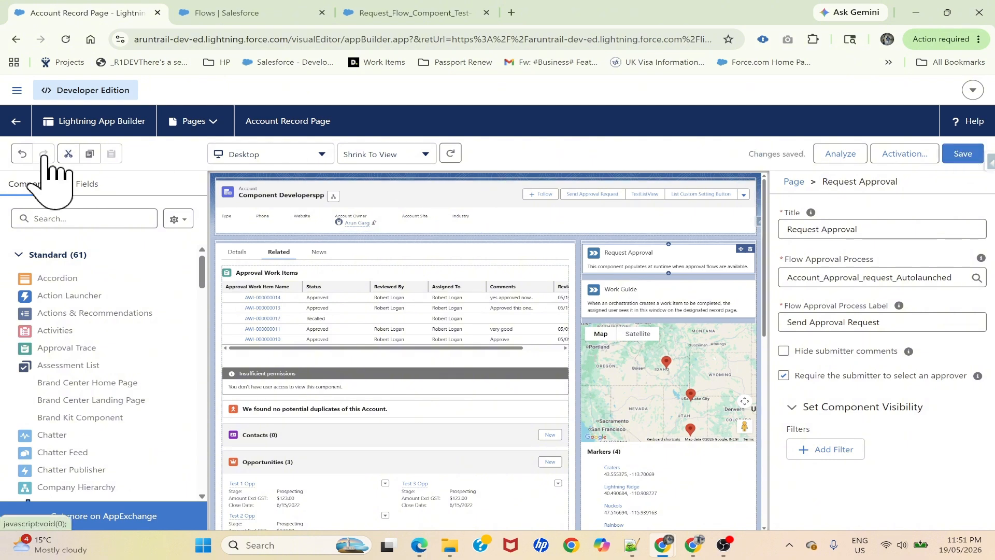
Return to the account record, start Send Approval Request, and choose a specific user as the approver.
{"action": "left_click", "coordinate": [16, 121]}
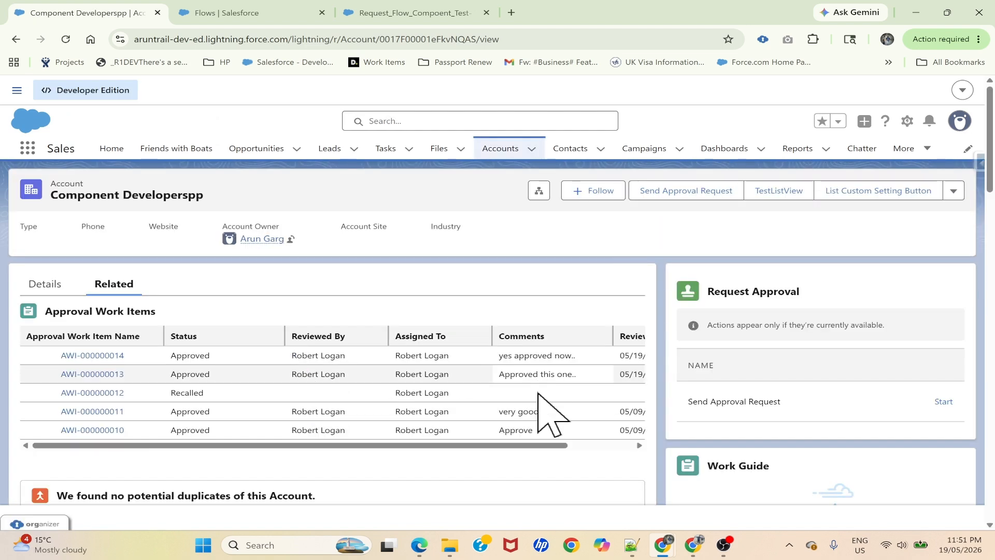
{"action": "left_click", "coordinate": [952, 408]}
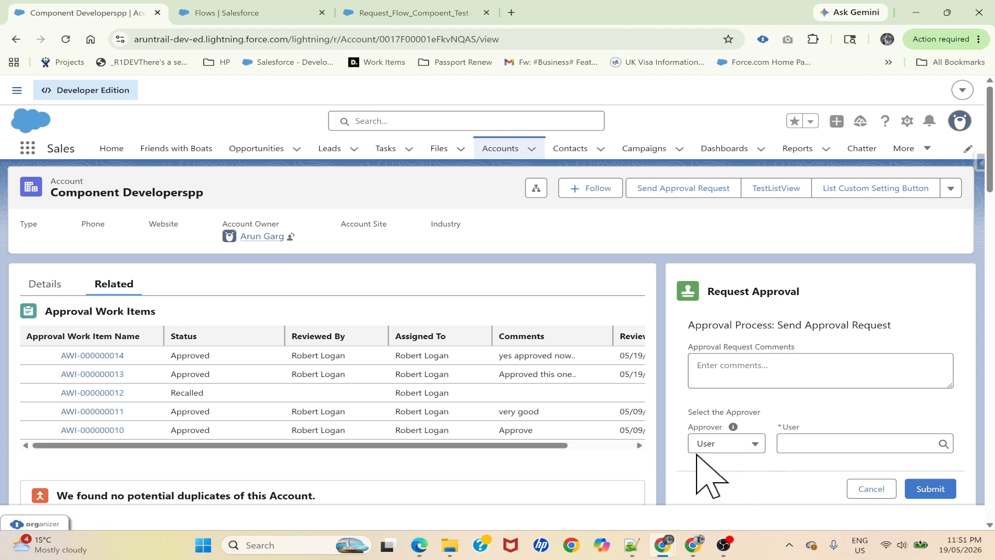
{"action": "left_click", "coordinate": [708, 445]}
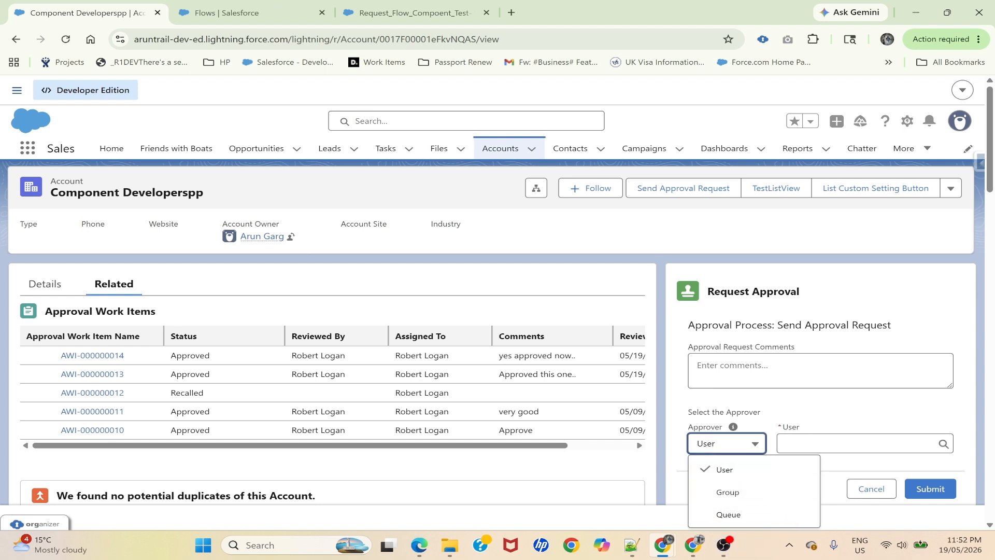
{"action": "left_click", "coordinate": [784, 431]}
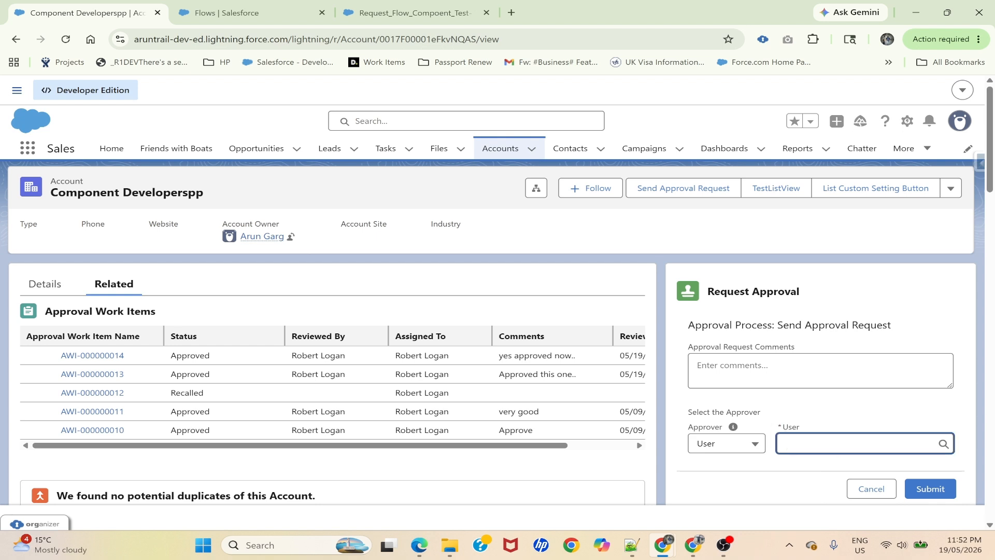
{"action": "type", "text": "Rob"}
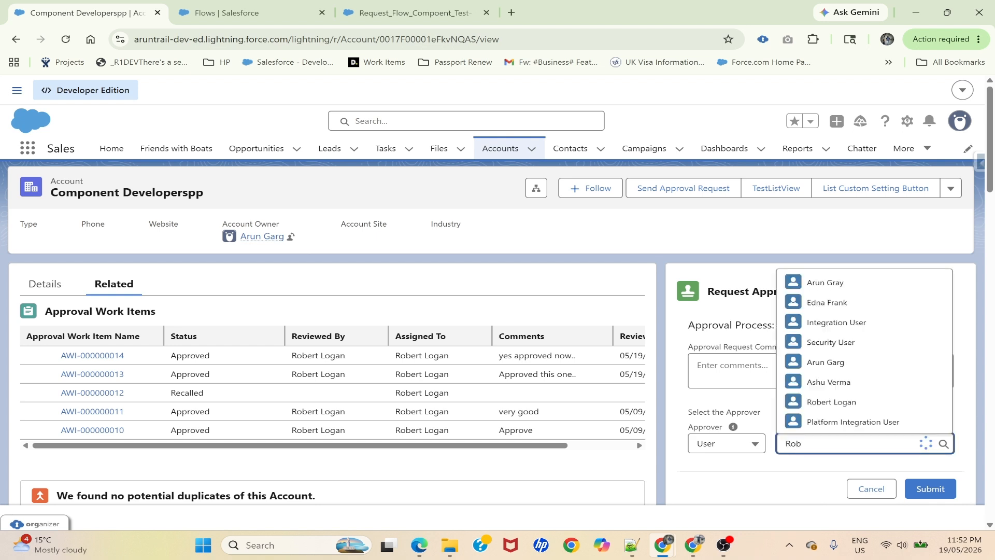
{"action": "left_click", "coordinate": [837, 421]}
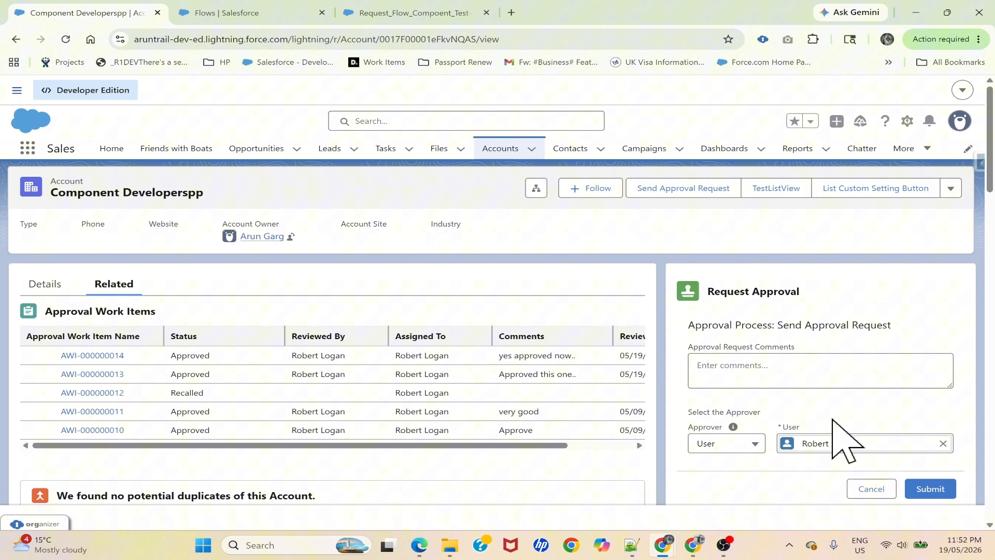
Switch the approver type on the approval request form to Group, and finally to Queue.
{"action": "left_click", "coordinate": [741, 443]}
{"action": "left_click", "coordinate": [729, 492]}
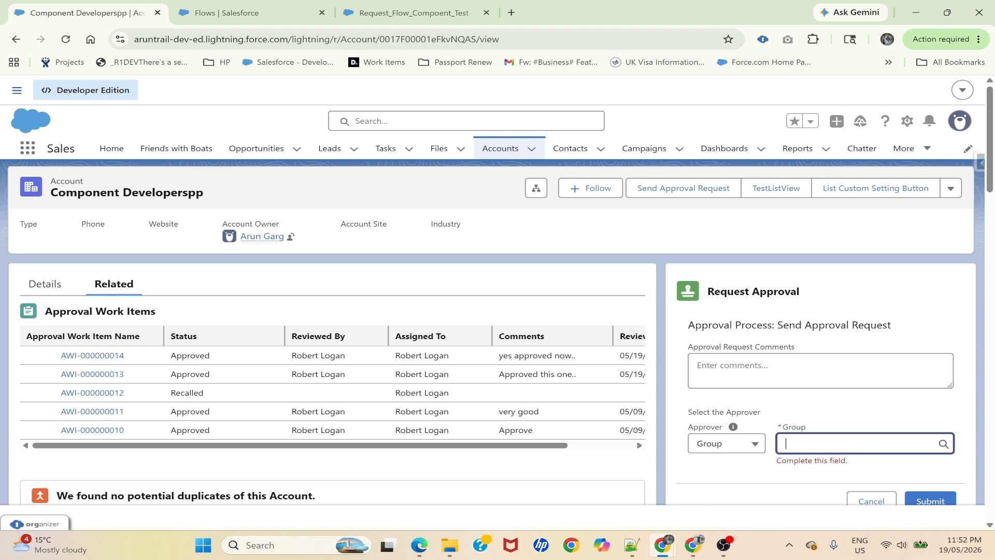
{"action": "left_click", "coordinate": [753, 443]}
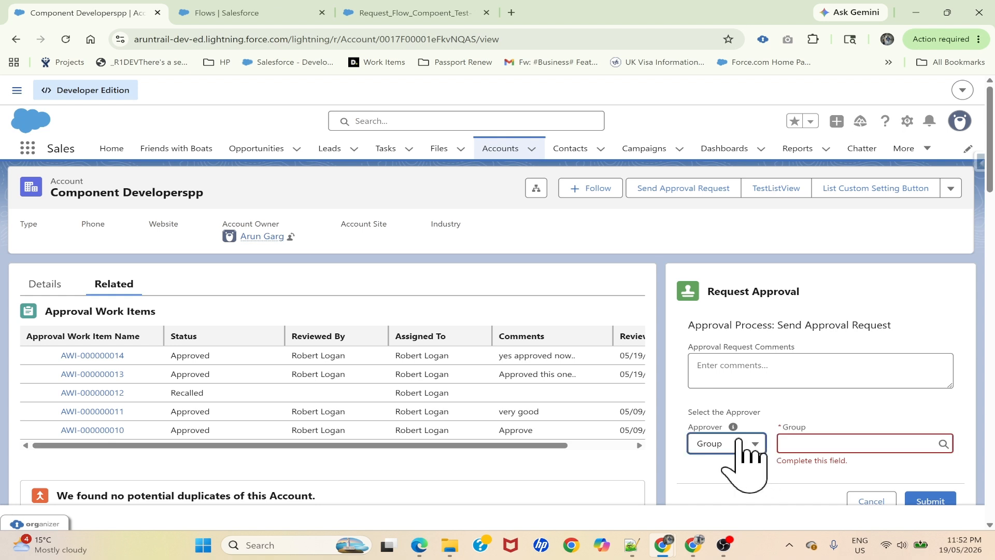
{"action": "left_click", "coordinate": [730, 515]}
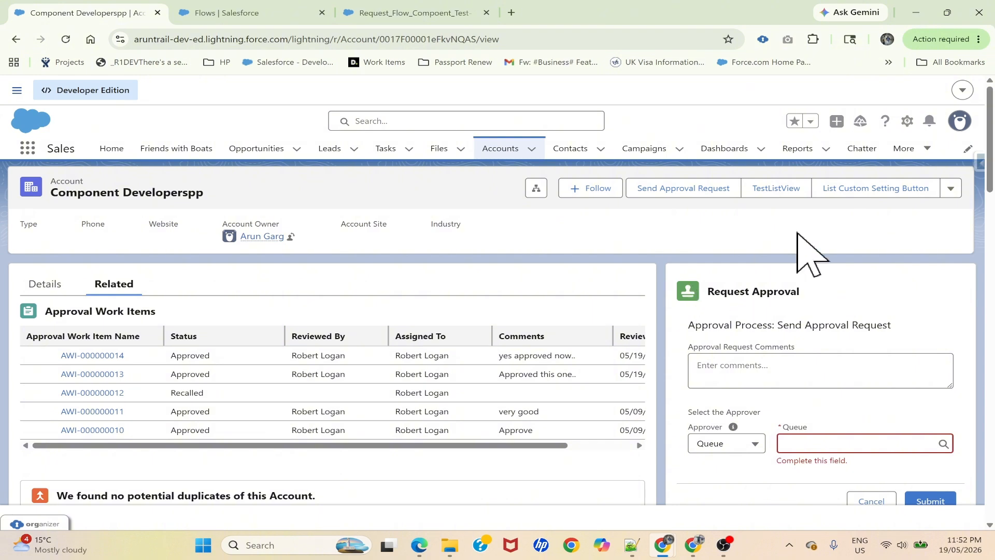
Open Setup and find the Flows page with the search term "flow".
{"action": "left_click", "coordinate": [907, 121]}
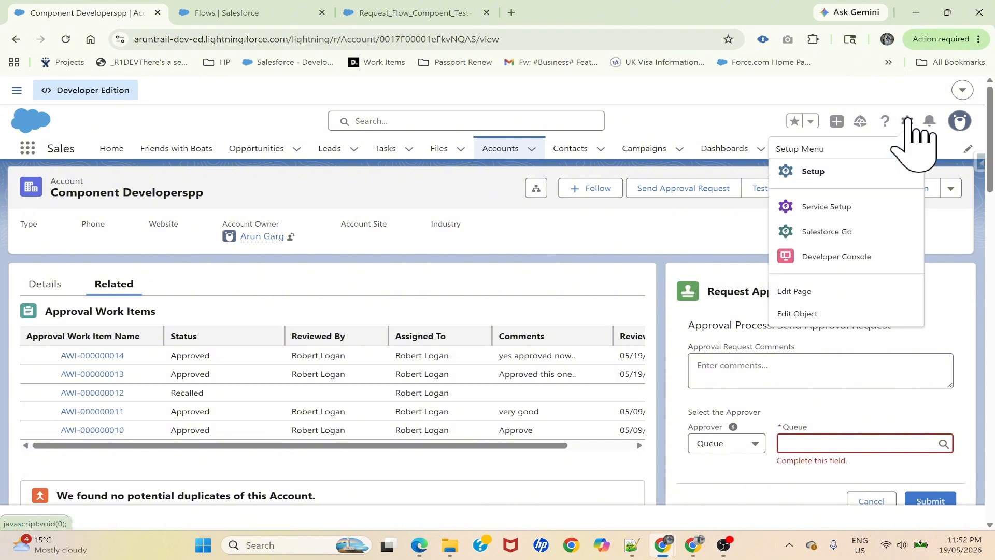
{"action": "left_click", "coordinate": [830, 172]}
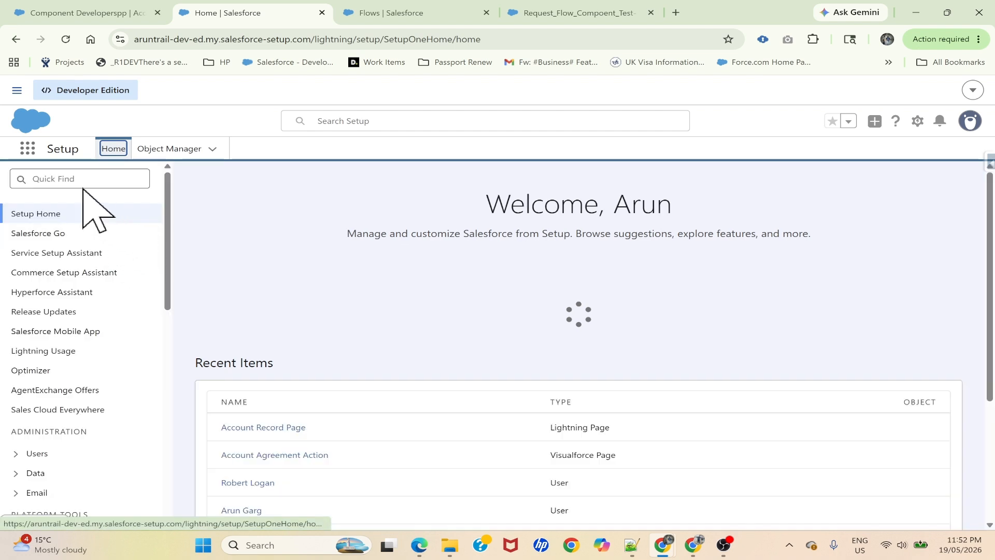
{"action": "left_click", "coordinate": [80, 180]}
{"action": "type", "text": "flow"}
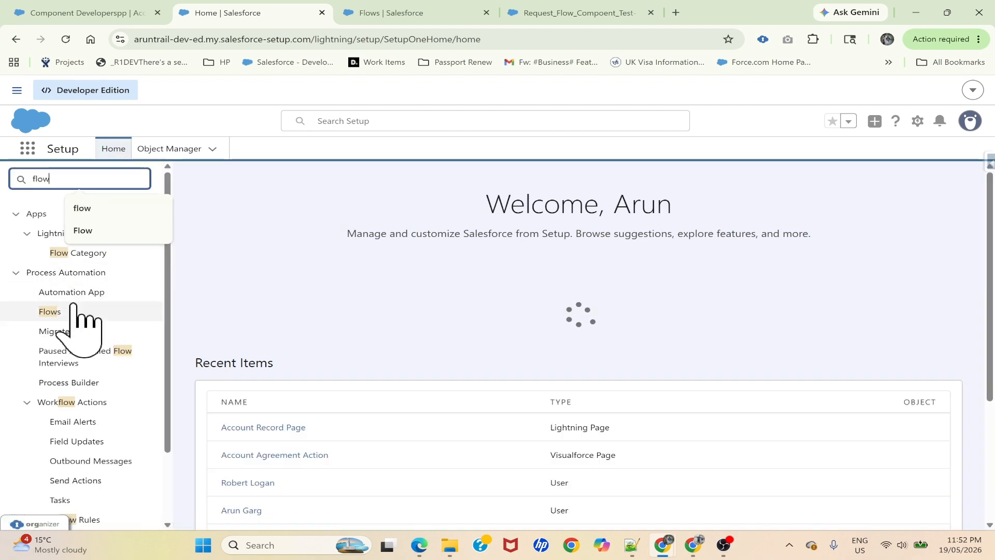
{"action": "left_click", "coordinate": [49, 312]}
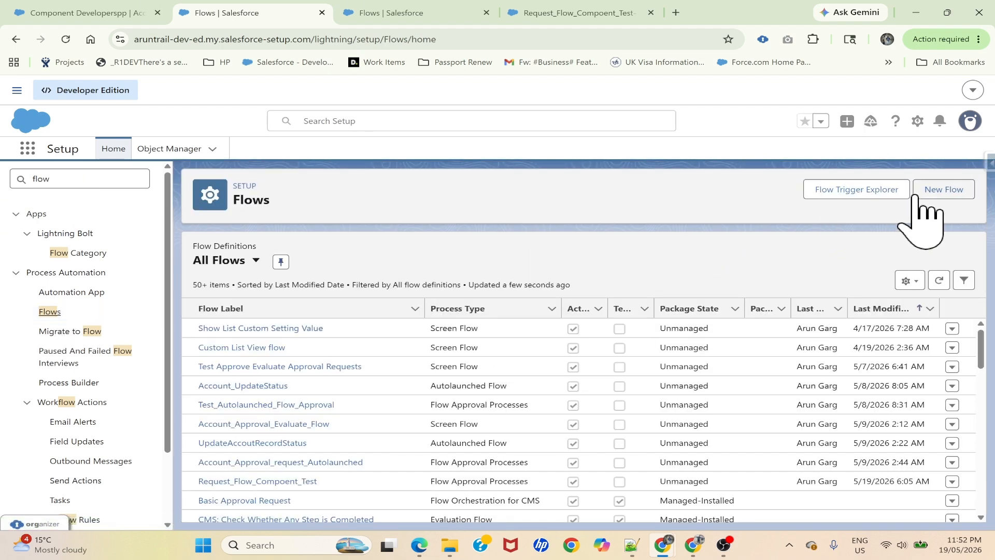
Create a new flow of the type Autolaunched Flow Approval Process (No Trigger).
{"action": "left_click", "coordinate": [933, 191]}
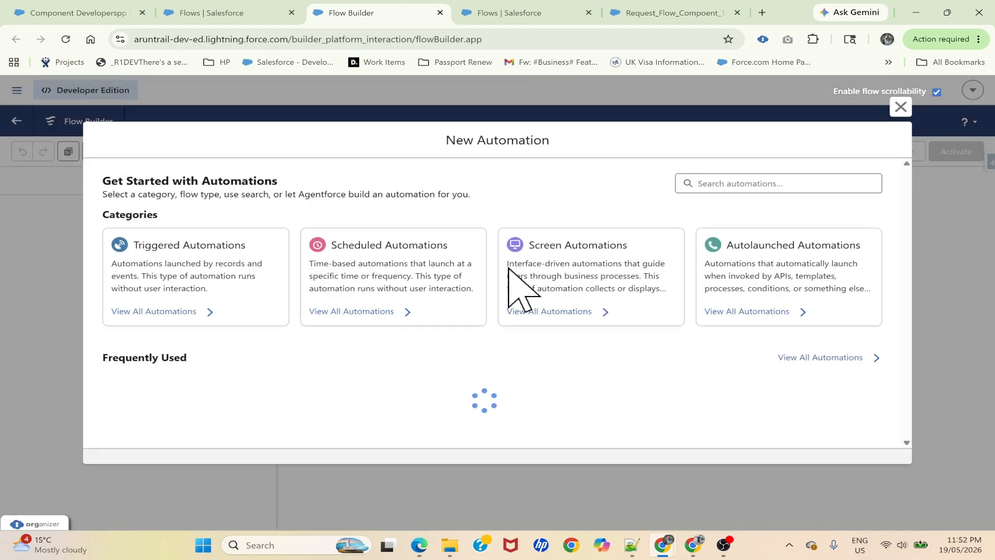
{"action": "type", "text": "A;pr"}
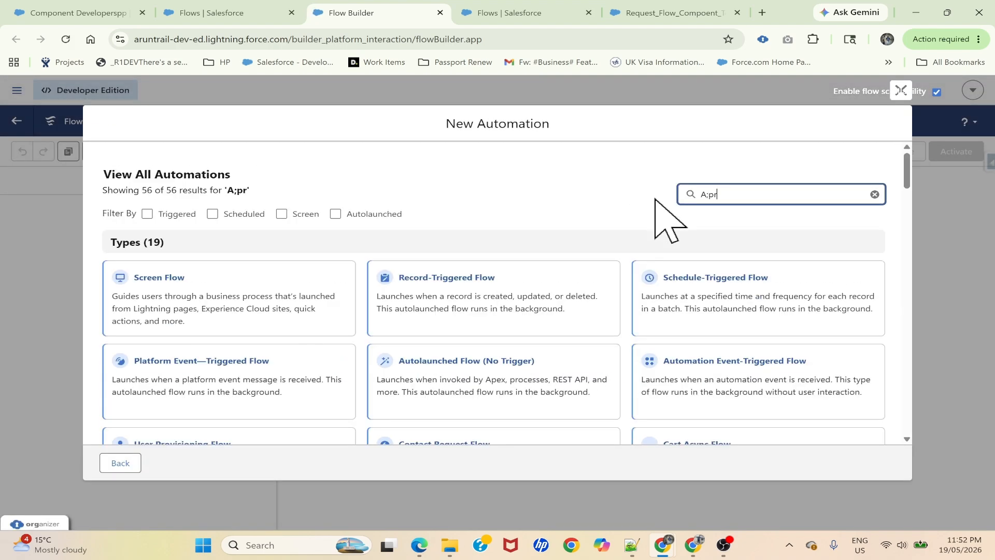
{"action": "type", "text": "p"}
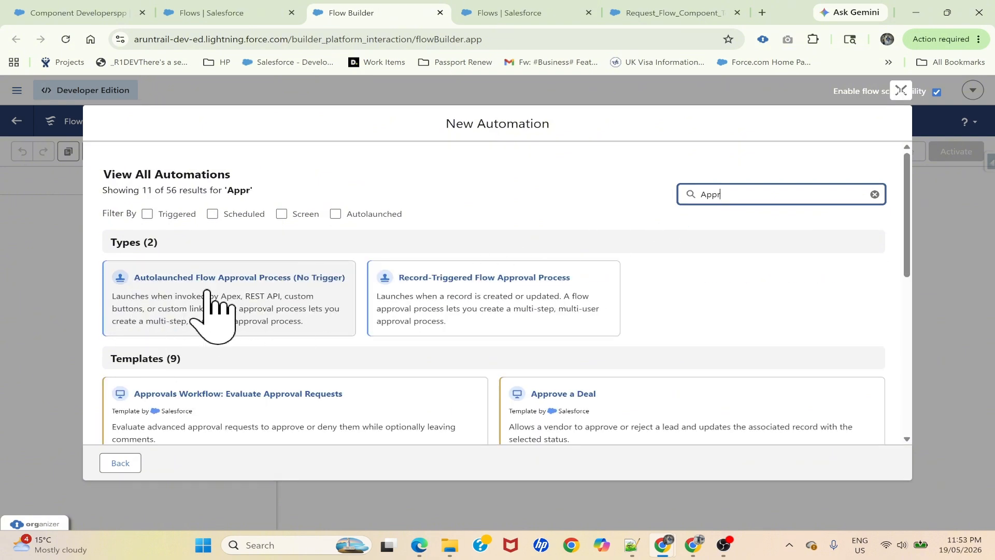
{"action": "left_click", "coordinate": [287, 302]}
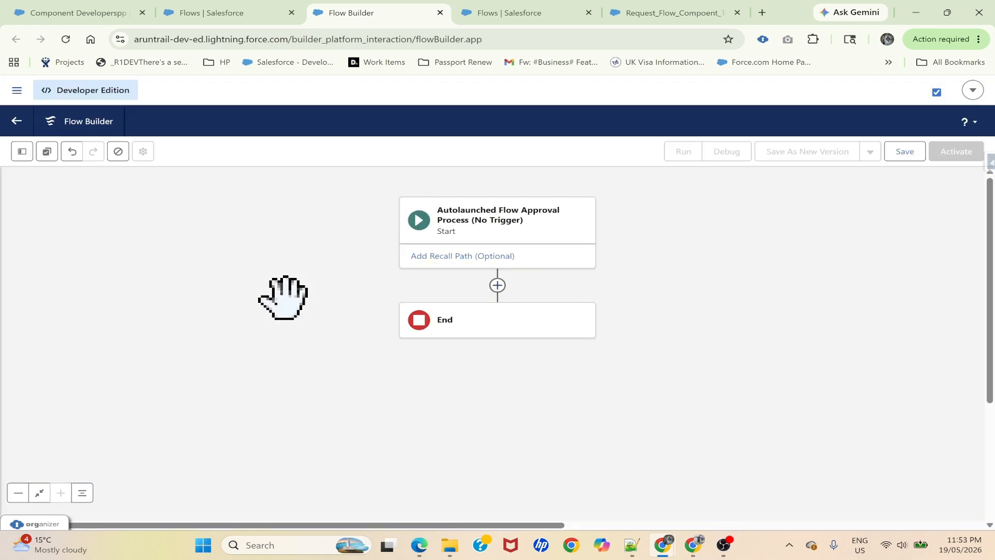
Add a stage after the flow's start element with the label and API name Request_Componet_On_Account.
{"action": "left_click", "coordinate": [497, 285]}
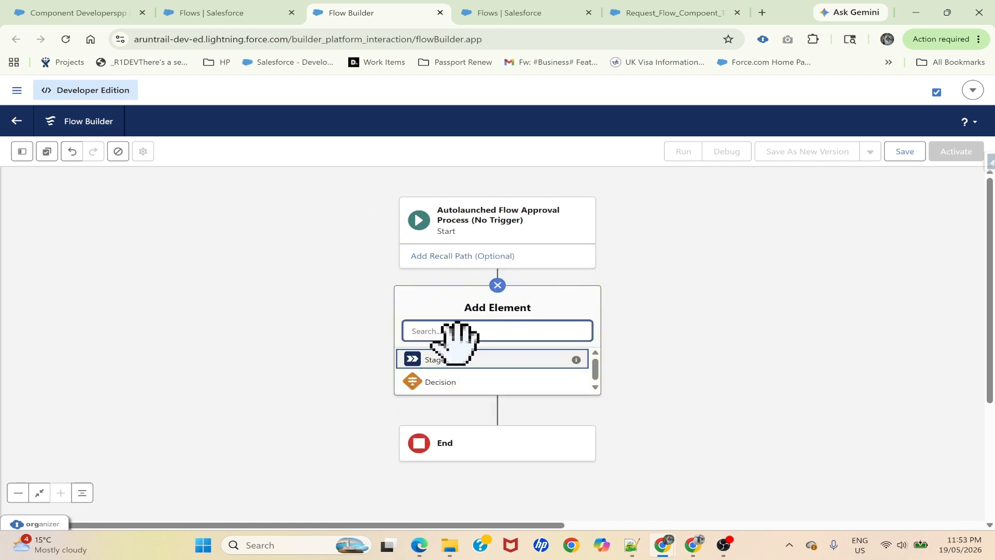
{"action": "left_click", "coordinate": [442, 363]}
{"action": "type", "text": "Request_Componet_Accou"}
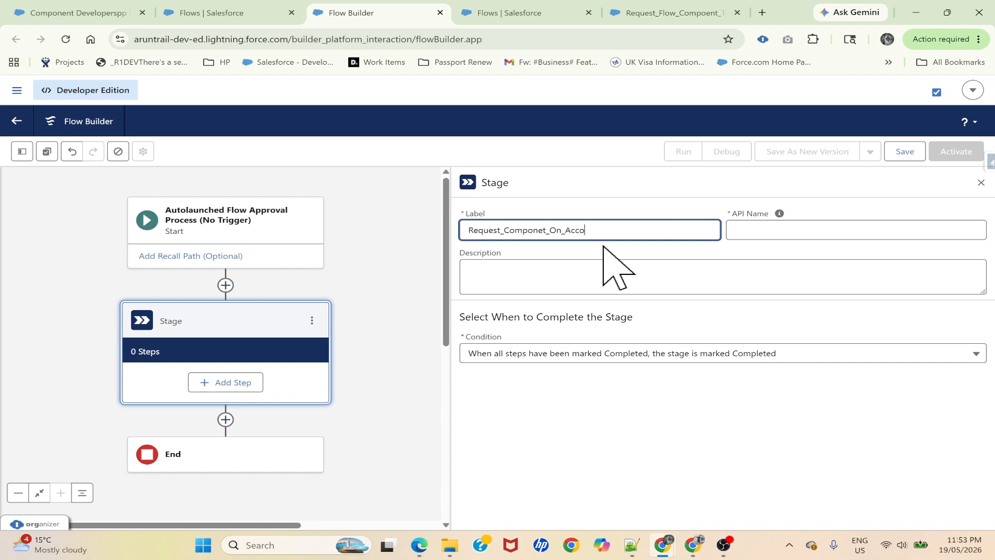
{"action": "key", "text": "Tab"}
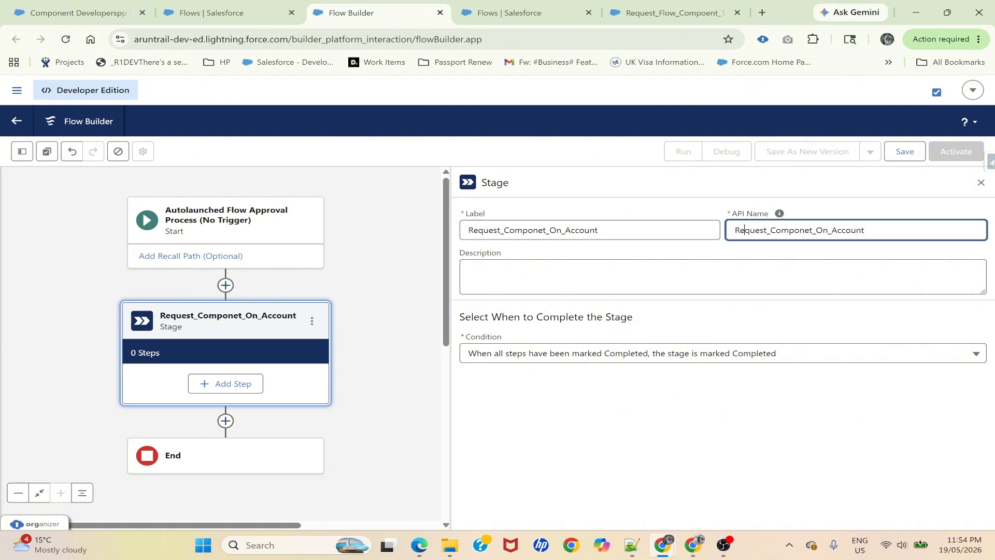
Return to the Component Developerspp account record and review the fields in its details.
{"action": "left_click", "coordinate": [88, 11]}
{"action": "left_click", "coordinate": [59, 288]}
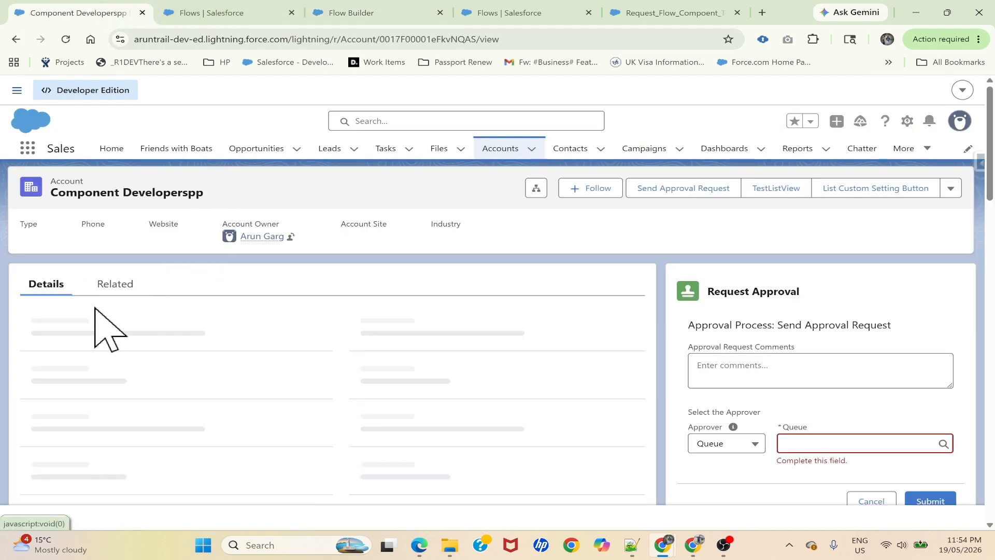
{"action": "scroll", "coordinate": [176, 388], "scroll_direction": "down", "scroll_amount": 7}
{"action": "scroll", "coordinate": [178, 390], "scroll_direction": "up", "scroll_amount": 7}
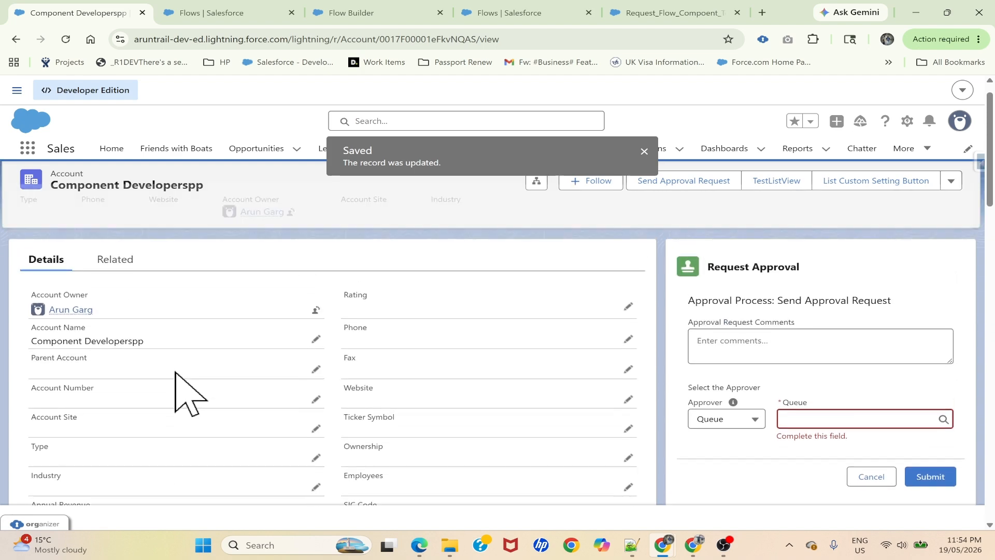
Examine the account's detail fields and the choices offered for its Status, discarding the edit without saving.
{"action": "scroll", "coordinate": [190, 394], "scroll_direction": "down", "scroll_amount": 5}
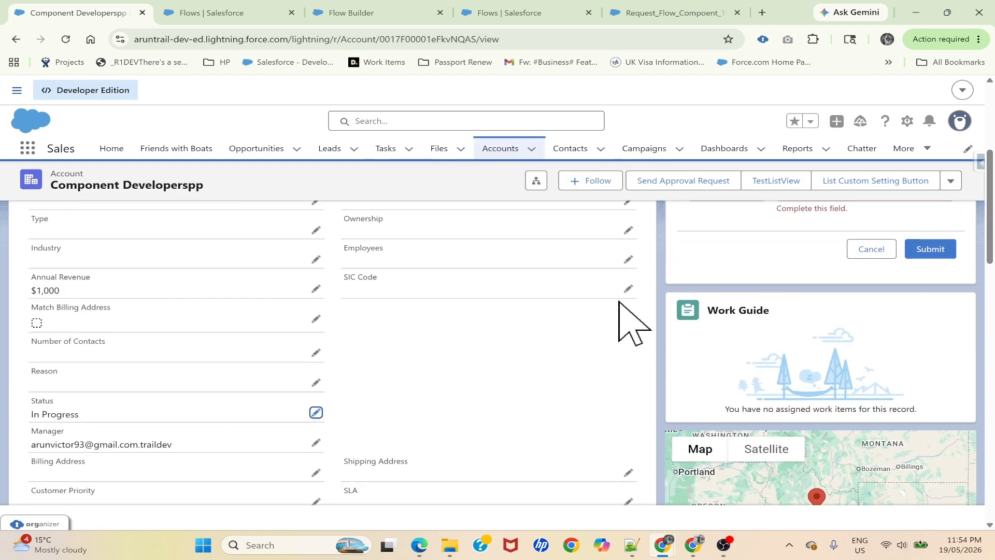
{"action": "scroll", "coordinate": [633, 322], "scroll_direction": "up", "scroll_amount": 3}
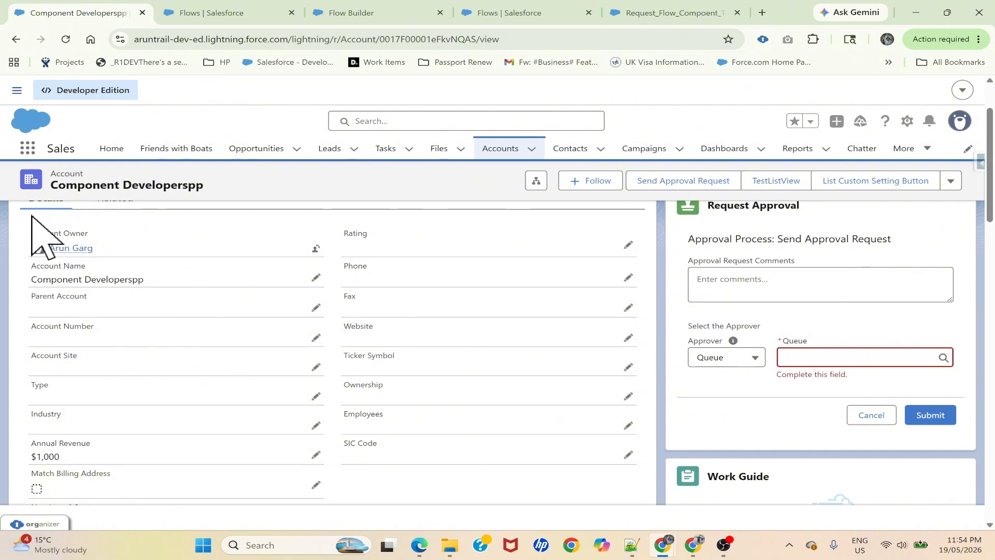
{"action": "scroll", "coordinate": [58, 442], "scroll_direction": "down", "scroll_amount": 1}
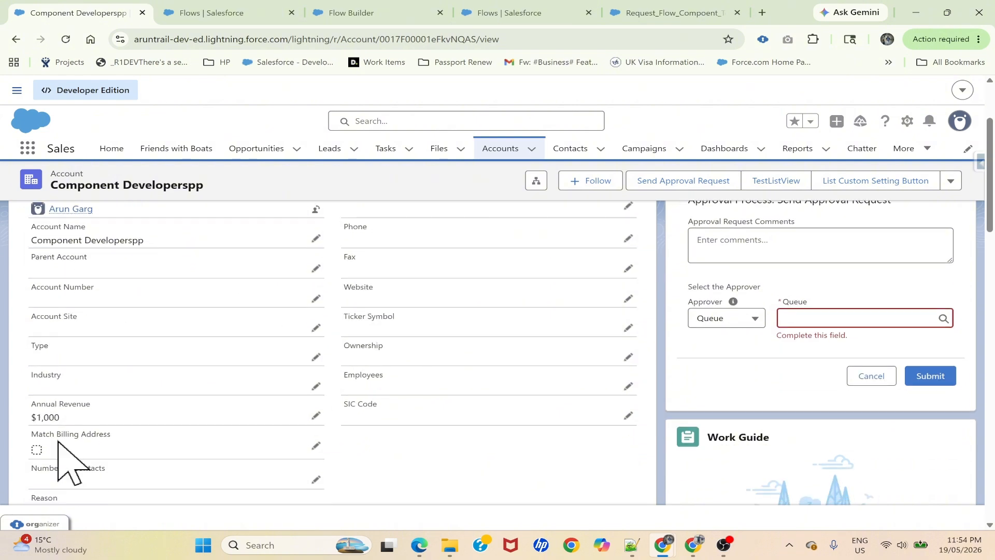
{"action": "scroll", "coordinate": [96, 472], "scroll_direction": "down", "scroll_amount": 1}
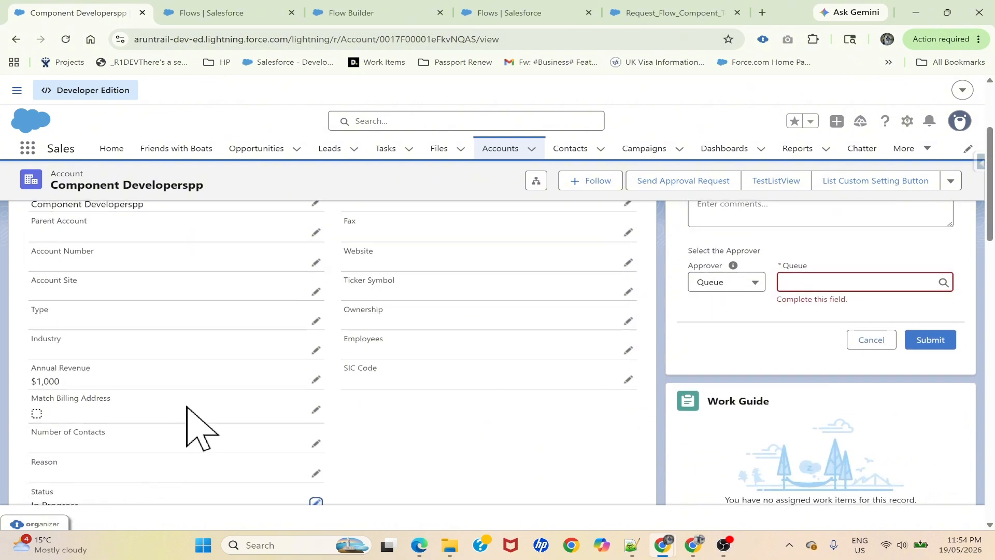
{"action": "scroll", "coordinate": [259, 451], "scroll_direction": "down", "scroll_amount": 1}
{"action": "left_click", "coordinate": [316, 478]}
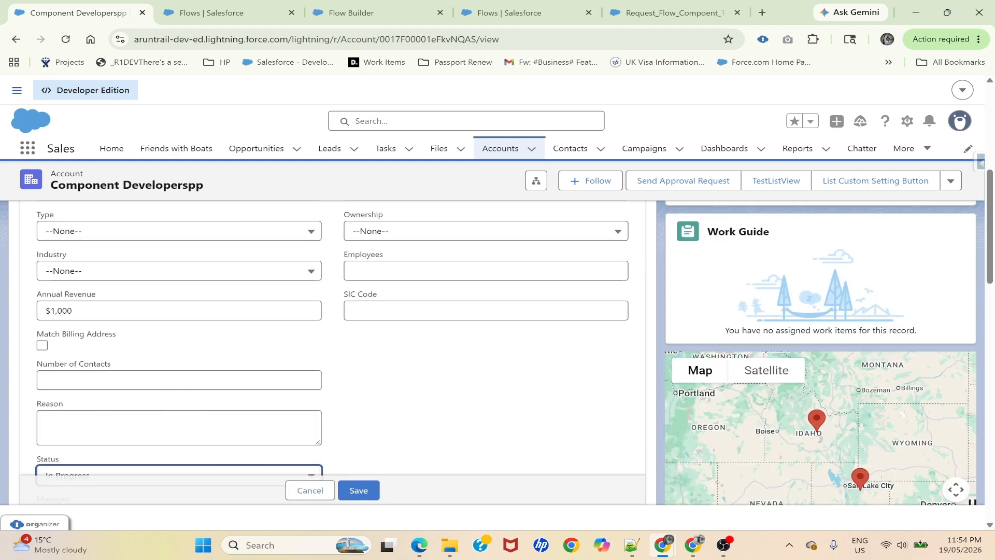
{"action": "scroll", "coordinate": [173, 436], "scroll_direction": "down", "scroll_amount": 1}
{"action": "left_click", "coordinate": [136, 432]}
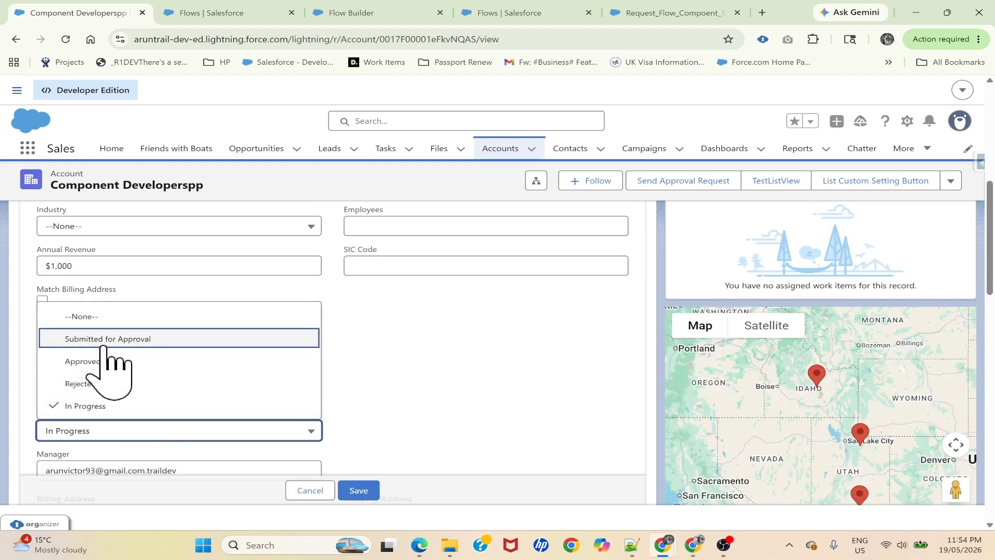
{"action": "left_click", "coordinate": [300, 490]}
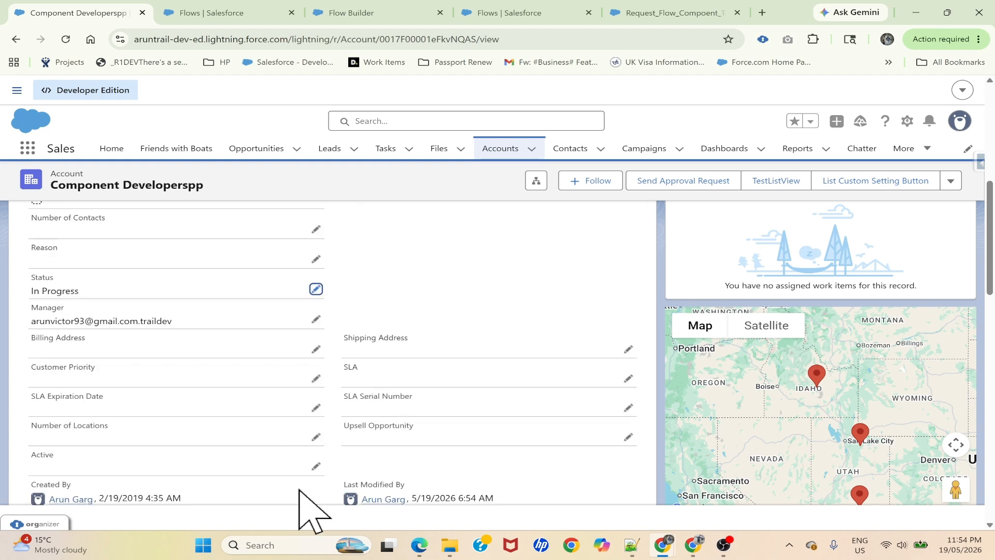
Review the Request Approval and Work Guide components, recheck the Status choices on the account, and leave editing without saving.
{"action": "scroll", "coordinate": [577, 377], "scroll_direction": "up", "scroll_amount": 4}
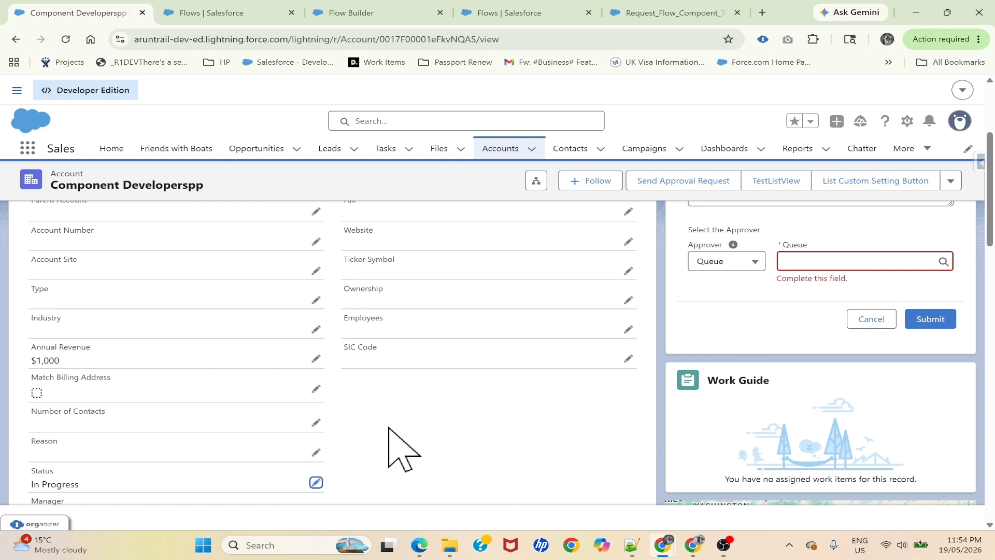
{"action": "scroll", "coordinate": [388, 428], "scroll_direction": "down", "scroll_amount": 2}
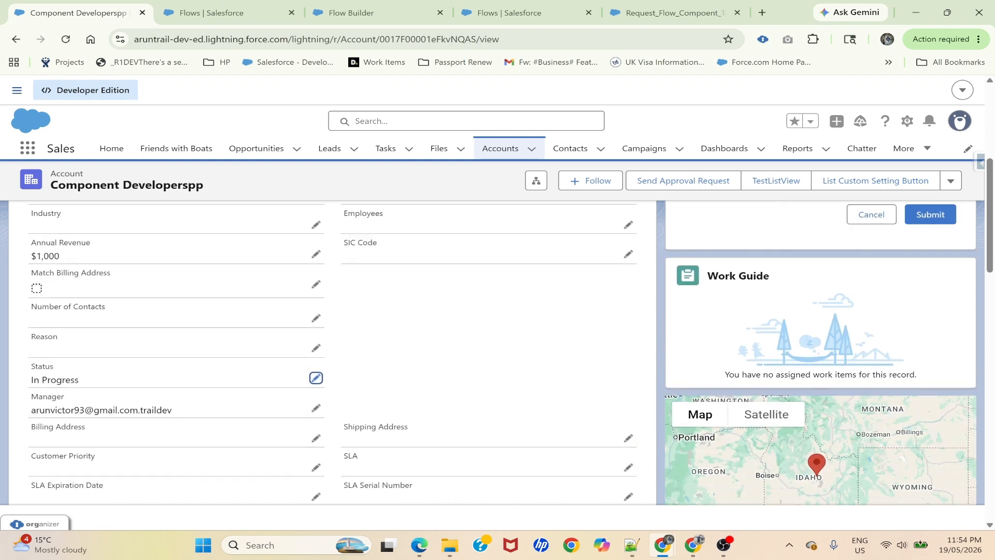
{"action": "left_click", "coordinate": [317, 376]}
{"action": "left_click", "coordinate": [151, 373]}
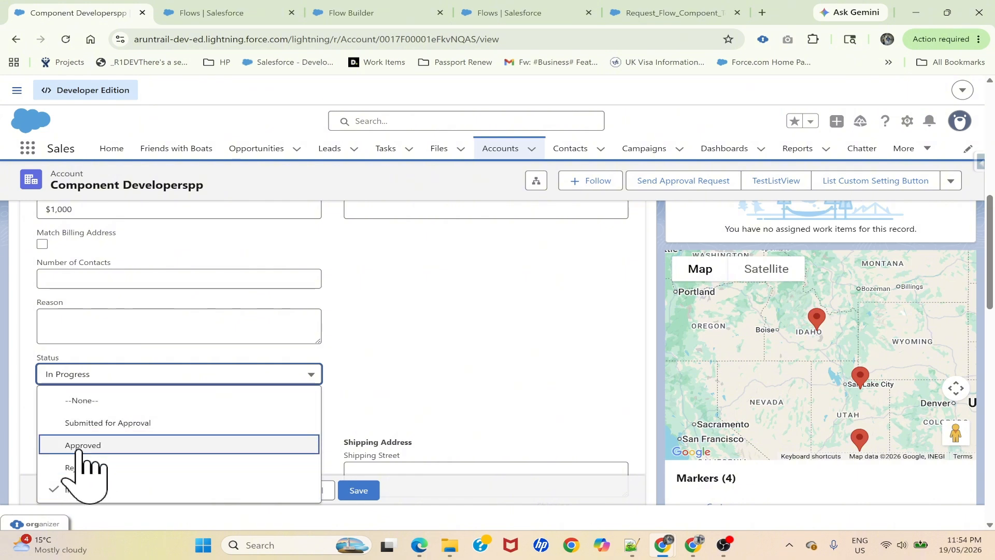
{"action": "left_click", "coordinate": [365, 364]}
{"action": "scroll", "coordinate": [365, 364], "scroll_direction": "up", "scroll_amount": 2}
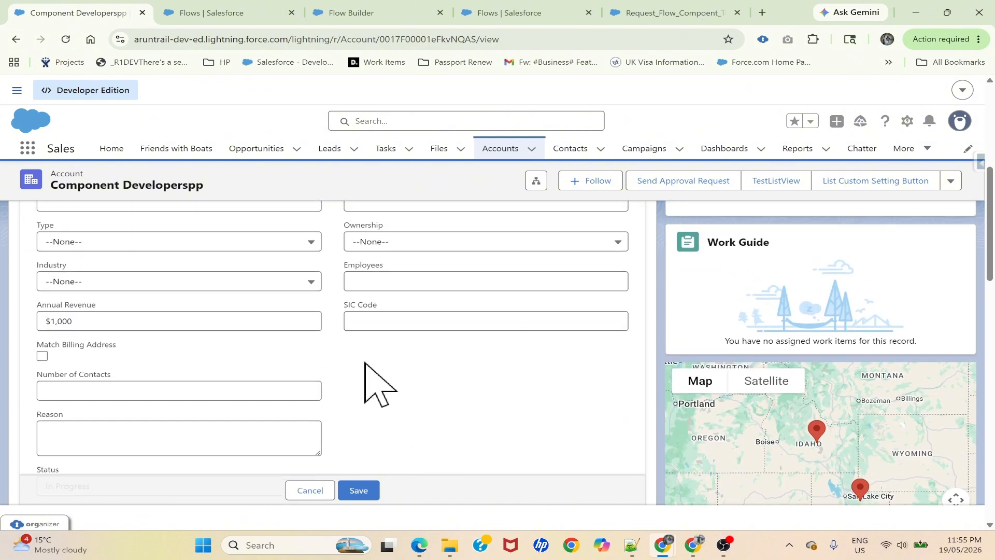
{"action": "scroll", "coordinate": [365, 363], "scroll_direction": "down", "scroll_amount": 1}
{"action": "left_click", "coordinate": [310, 491]}
In the approval process flow, add a background step to the Request_Componet_On_Account stage with label and API name UpdateAccountStatus.
{"action": "left_click", "coordinate": [358, 13]}
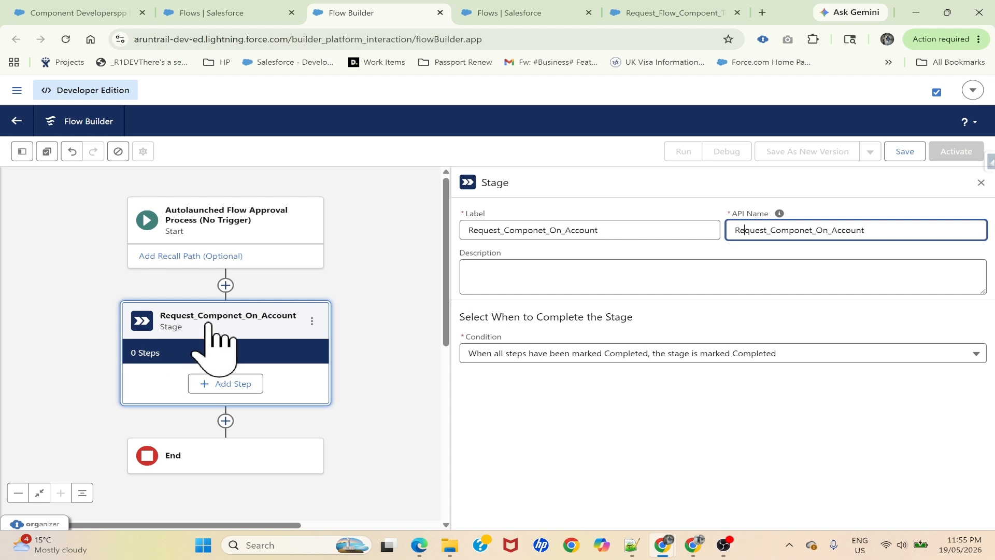
{"action": "left_click", "coordinate": [222, 390]}
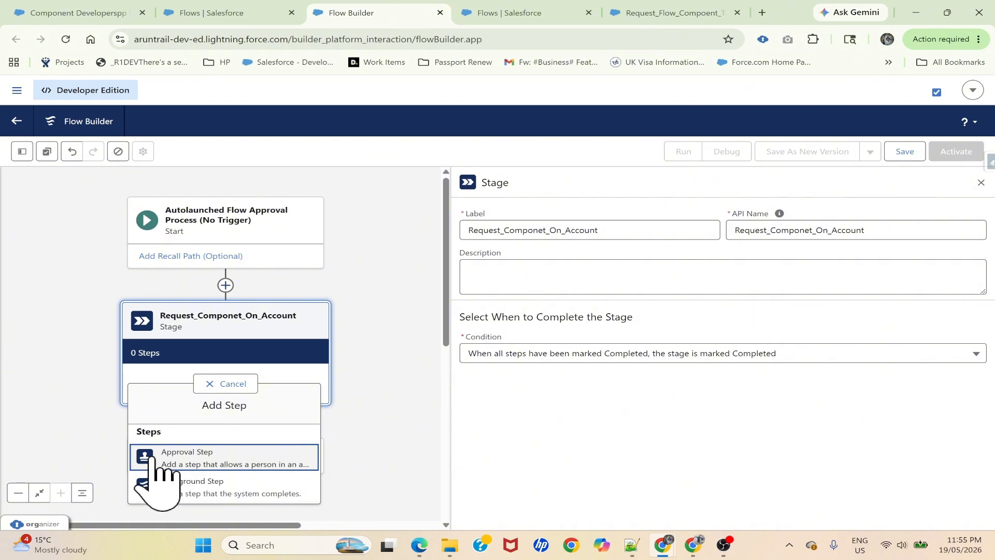
{"action": "left_click", "coordinate": [233, 493]}
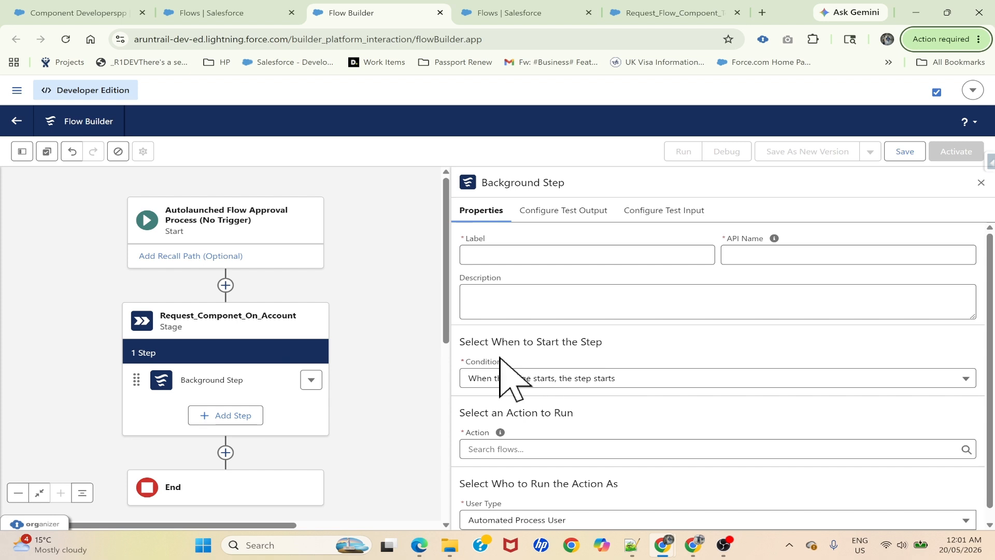
{"action": "left_click", "coordinate": [587, 255]}
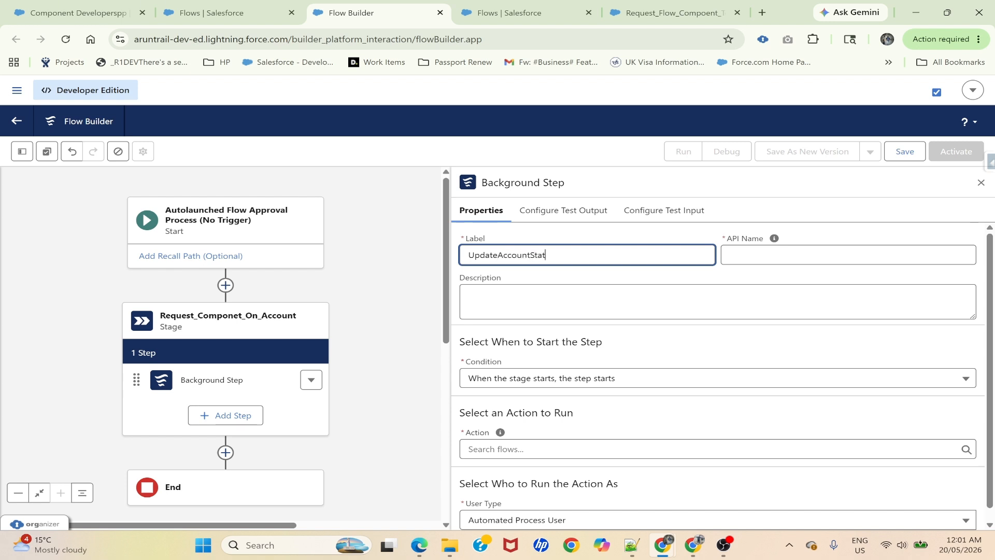
{"action": "type", "text": "UpdateAccountStatus"}
{"action": "key", "text": "Tab"}
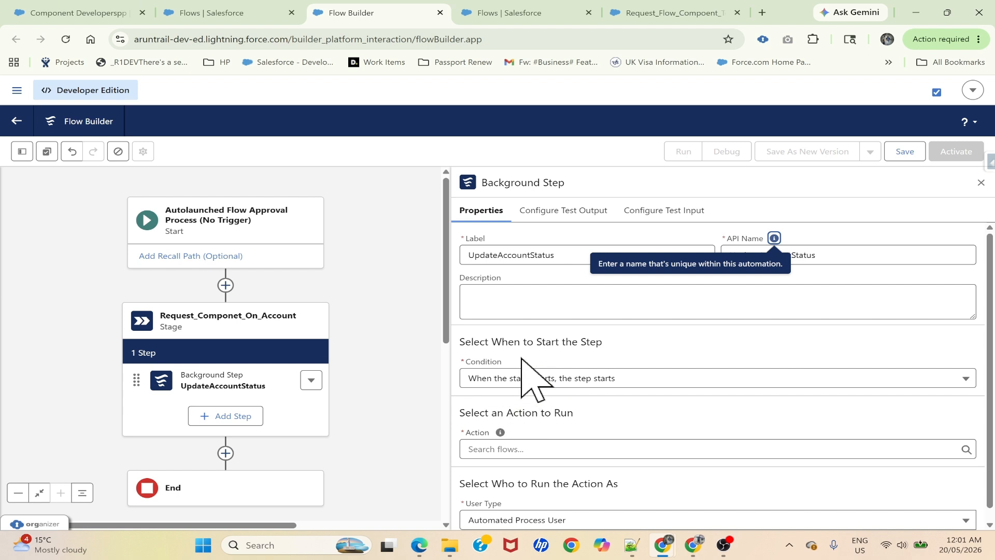
Choose the Account_UpdateStatus flow as the action the UpdateAccountStatus background step runs.
{"action": "scroll", "coordinate": [521, 357], "scroll_direction": "down", "scroll_amount": 1}
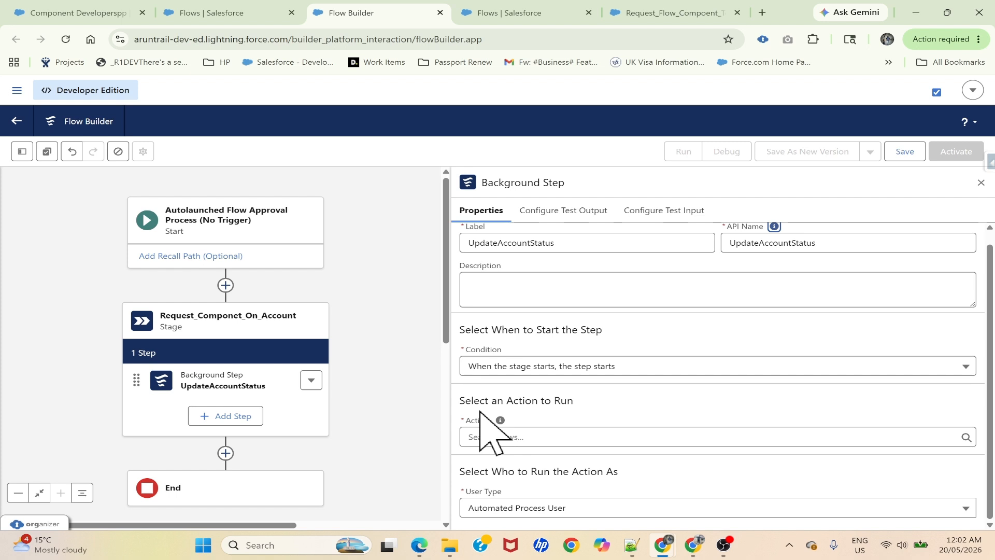
{"action": "left_click", "coordinate": [490, 437]}
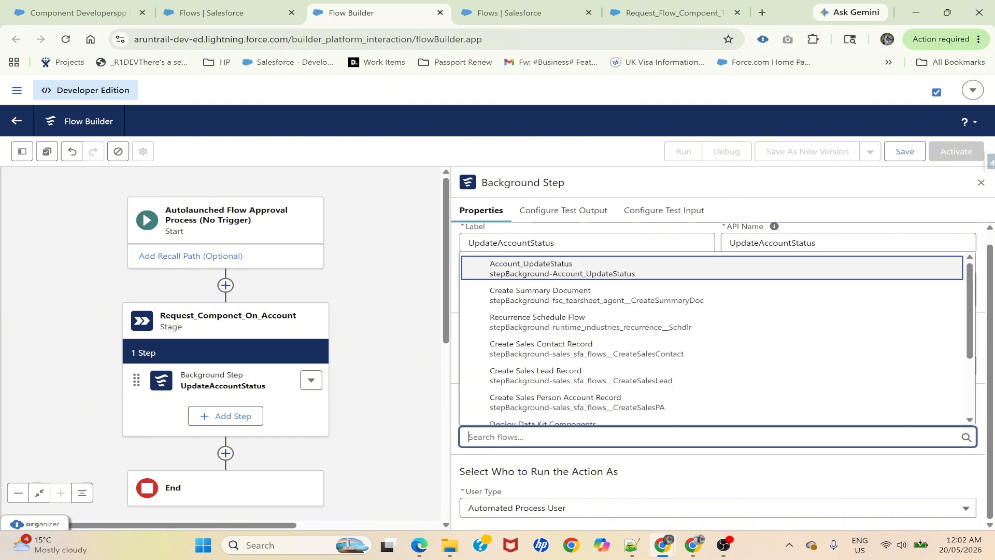
{"action": "left_click", "coordinate": [516, 268]}
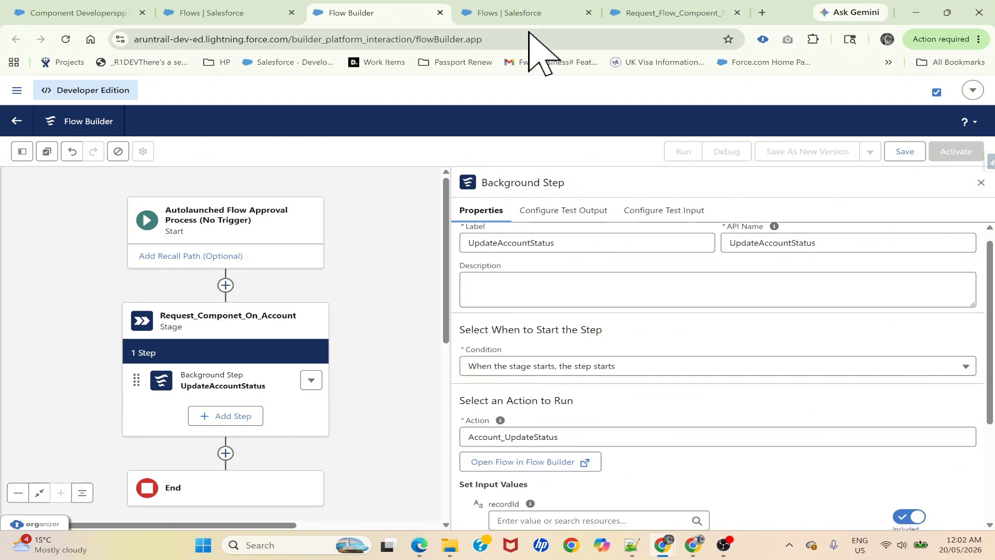
Open the Account_UpdateStatus flow from the Flows list and compare its variables with the background step's input values.
{"action": "left_click", "coordinate": [511, 15]}
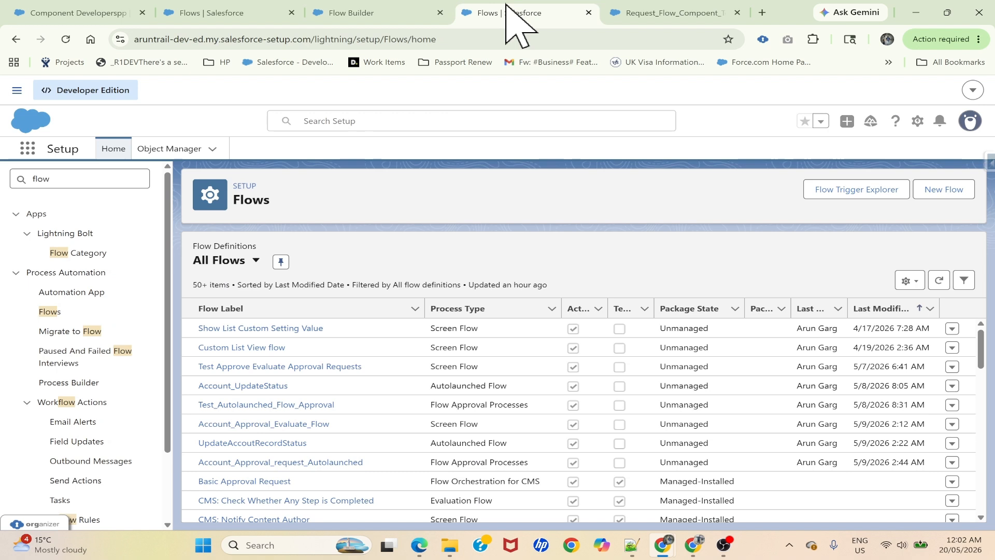
{"action": "left_click", "coordinate": [258, 388]}
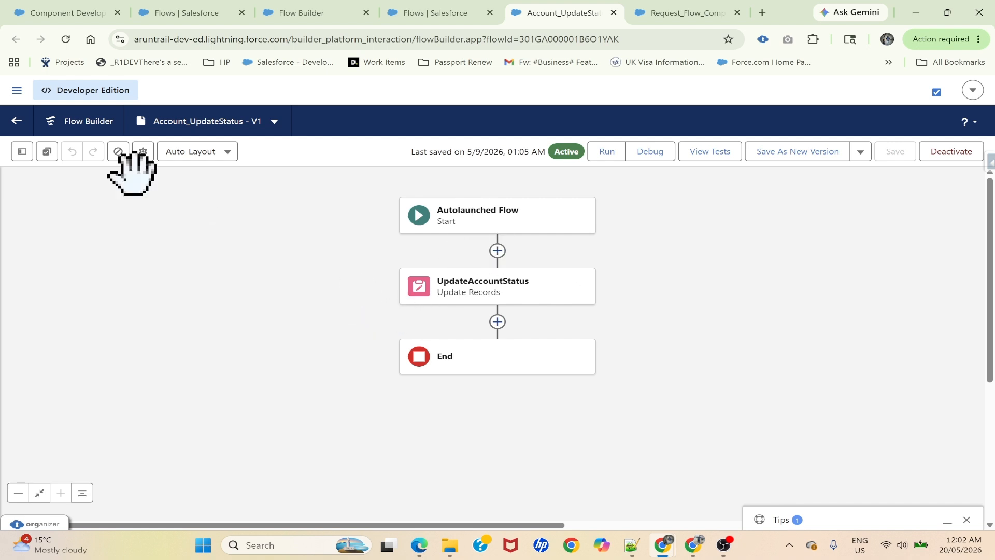
{"action": "left_click", "coordinate": [22, 152]}
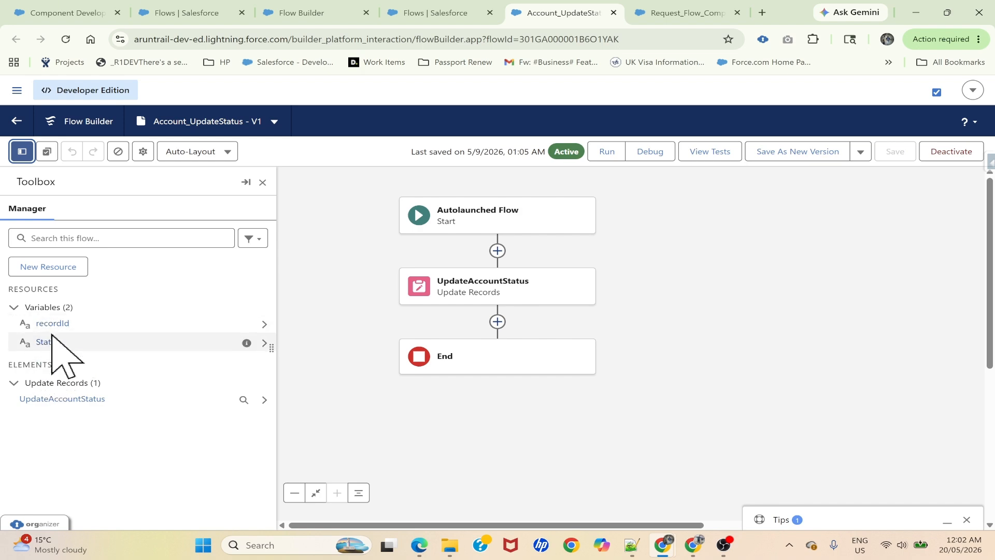
{"action": "left_click", "coordinate": [437, 12]}
{"action": "left_click", "coordinate": [332, 13]}
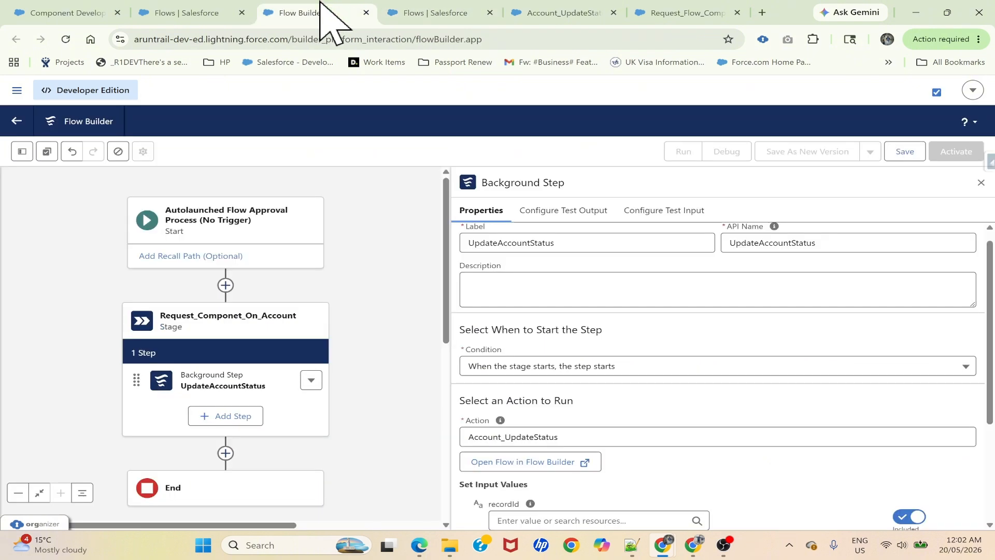
{"action": "scroll", "coordinate": [534, 422], "scroll_direction": "down", "scroll_amount": 3}
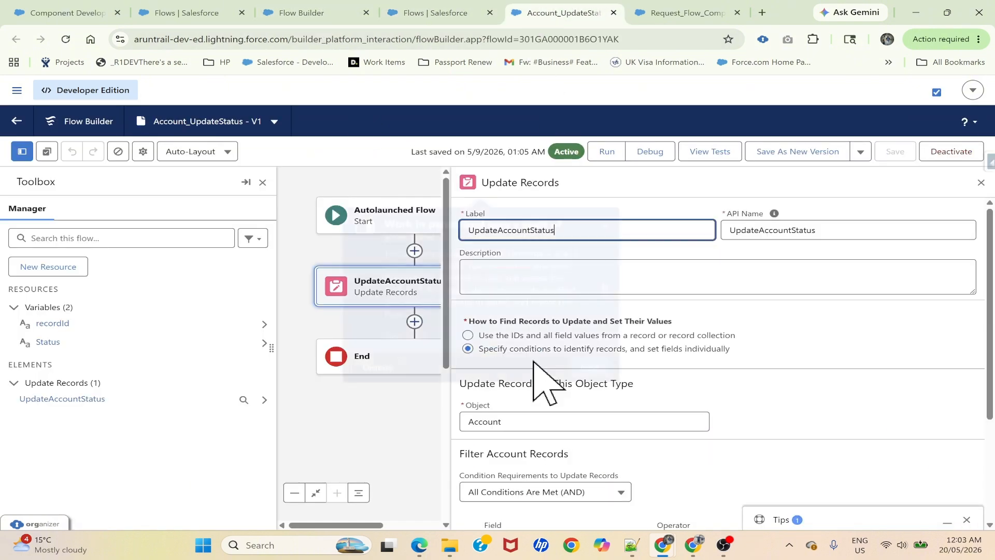
Examine the object, filter condition and field assignment of Account_UpdateStatus's Update Records element, and return to the approval process flow.
{"action": "scroll", "coordinate": [585, 433], "scroll_direction": "down", "scroll_amount": 3}
{"action": "left_click", "coordinate": [605, 214]}
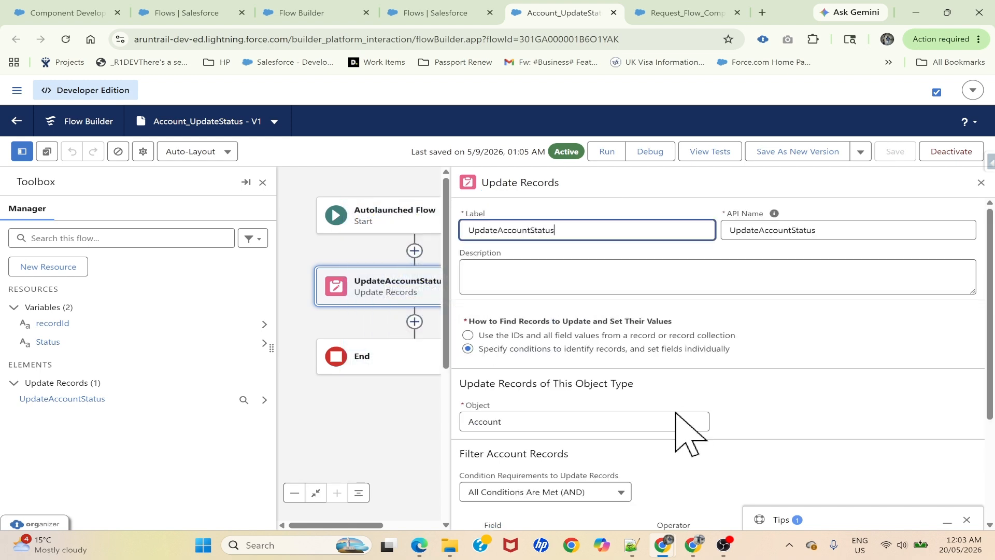
{"action": "scroll", "coordinate": [688, 433], "scroll_direction": "down", "scroll_amount": 5}
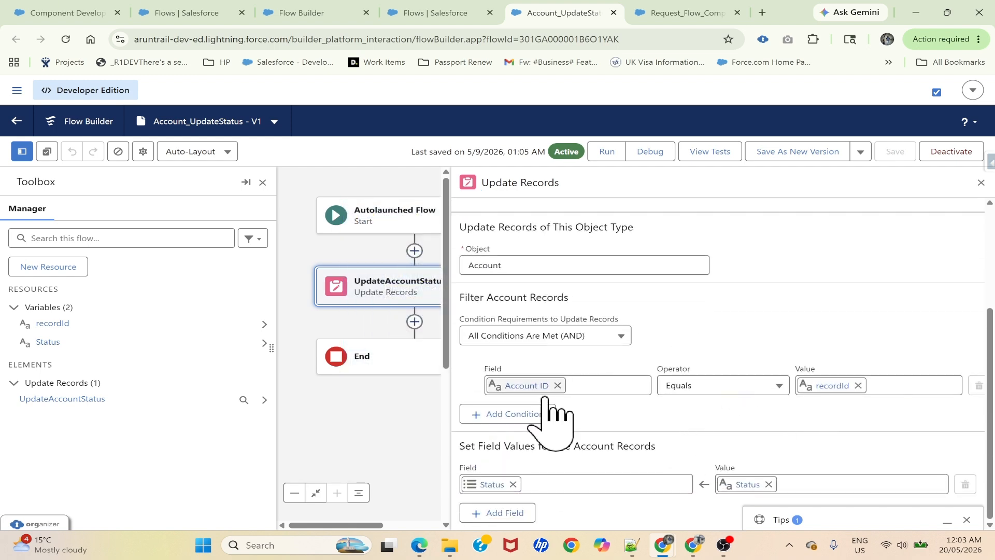
{"action": "left_click", "coordinate": [443, 5]}
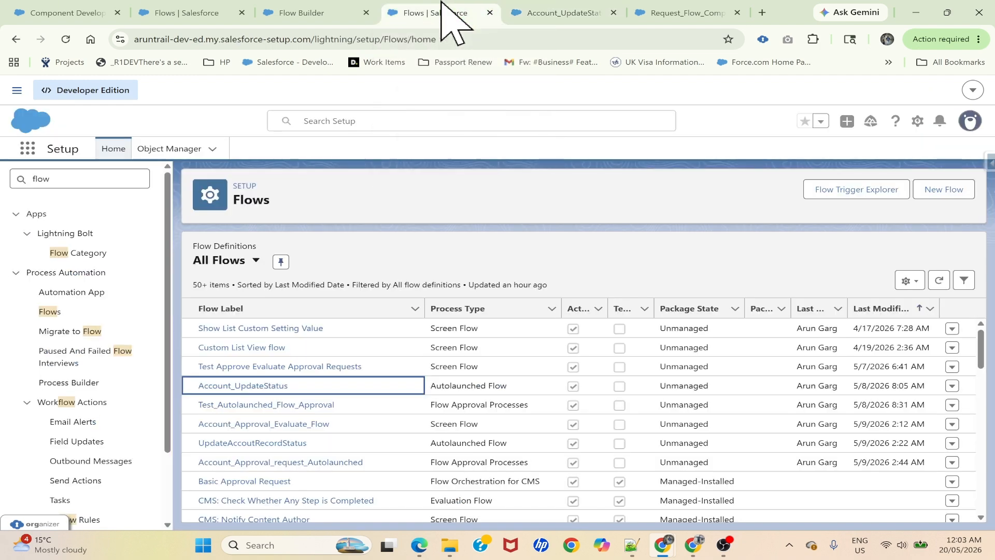
{"action": "left_click", "coordinate": [322, 12]}
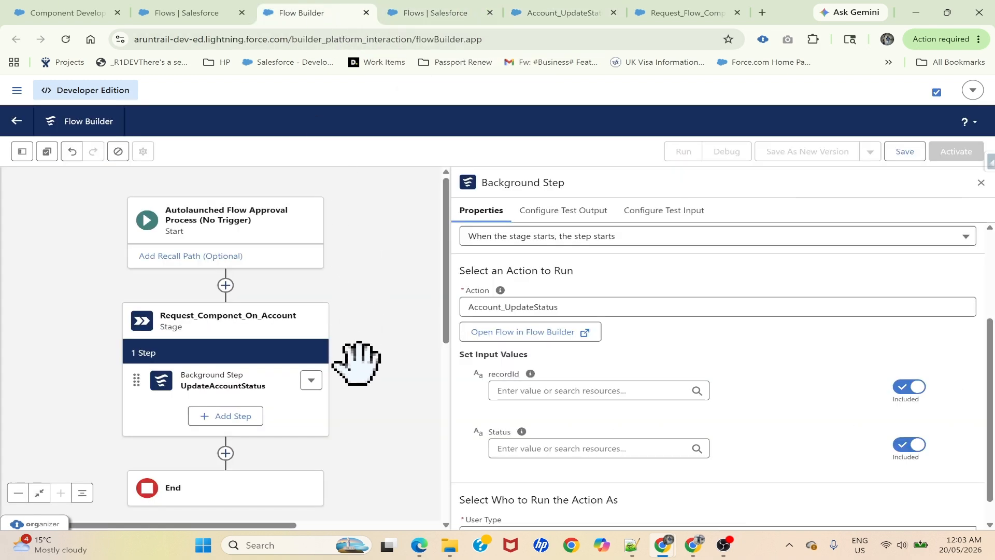
Inspect the resources available for the recordId input, show the approval flow's variables, and check the account record before returning.
{"action": "left_click", "coordinate": [524, 391]}
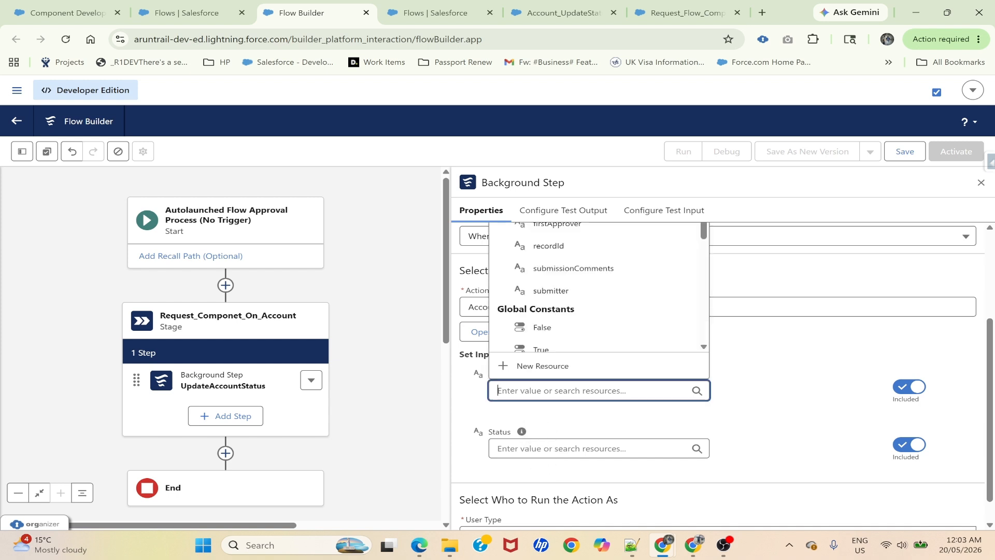
{"action": "left_click", "coordinate": [767, 379]}
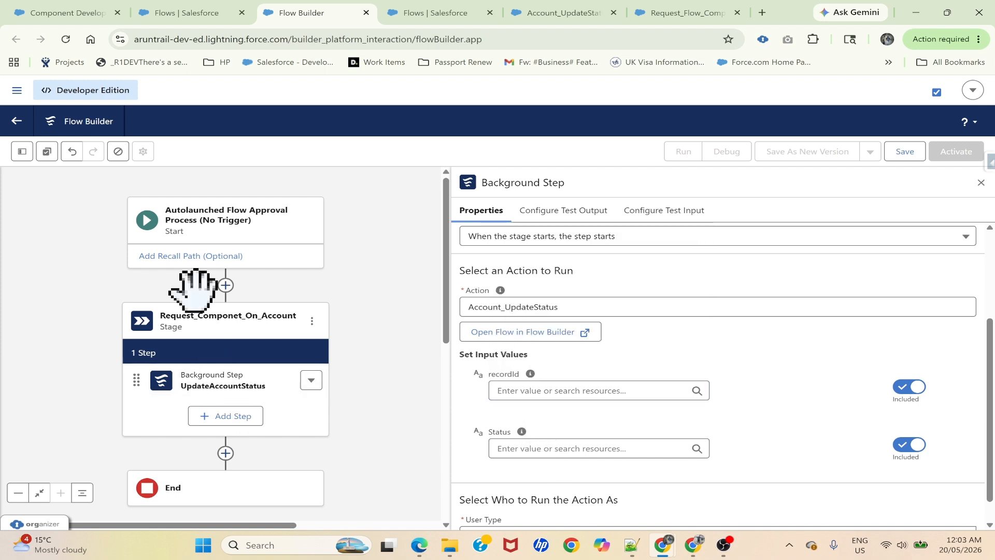
{"action": "left_click", "coordinate": [22, 151]}
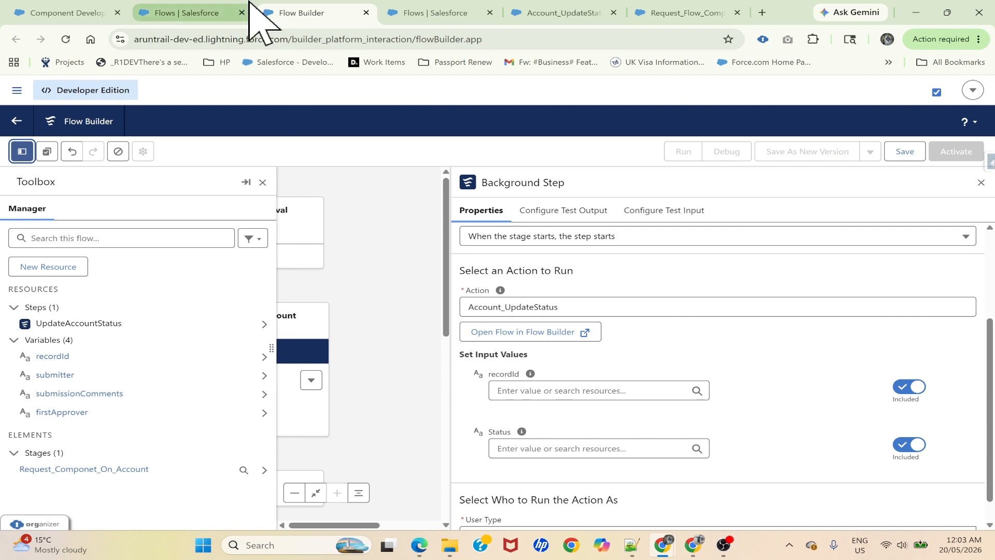
{"action": "left_click", "coordinate": [109, 12]}
{"action": "scroll", "coordinate": [716, 348], "scroll_direction": "up", "scroll_amount": 2}
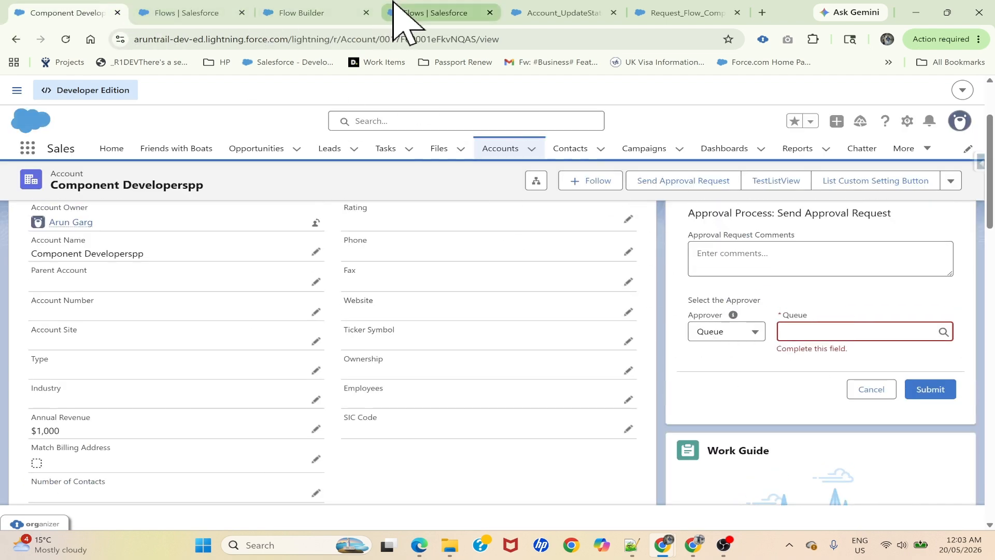
{"action": "left_click", "coordinate": [428, 11]}
{"action": "left_click", "coordinate": [332, 9]}
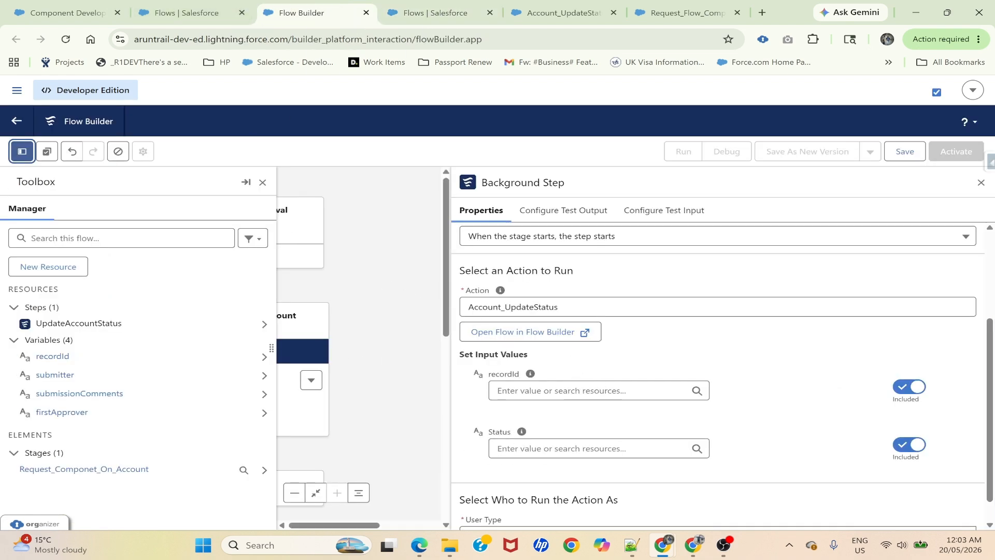
Set the background step's recordId input to the flow's recordId variable.
{"action": "left_click", "coordinate": [593, 391]}
{"action": "type", "text": "rec"}
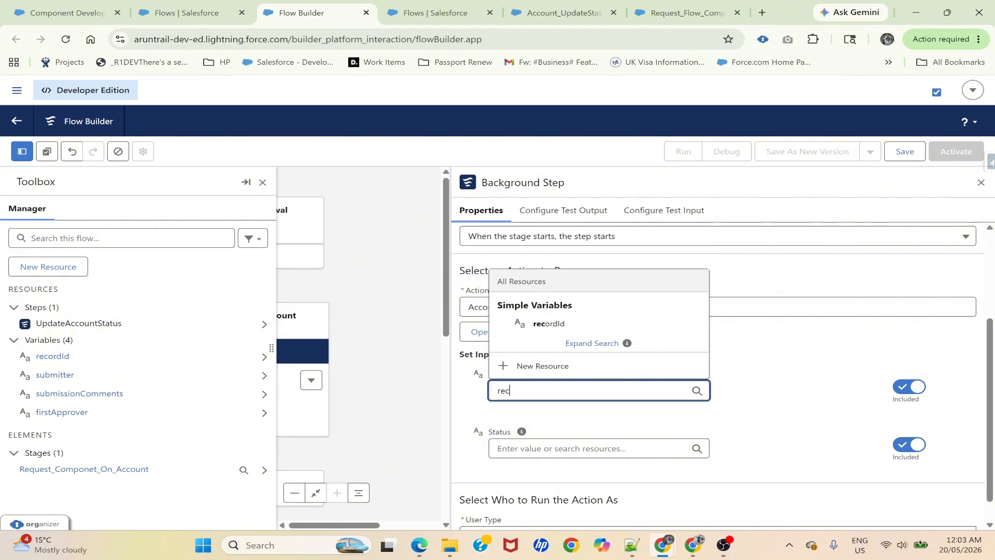
{"action": "left_click", "coordinate": [576, 326]}
Set the background step's Status input to Submitted for Approval, copying the value from the account record's Status field, and close the step's properties.
{"action": "left_click", "coordinate": [593, 448]}
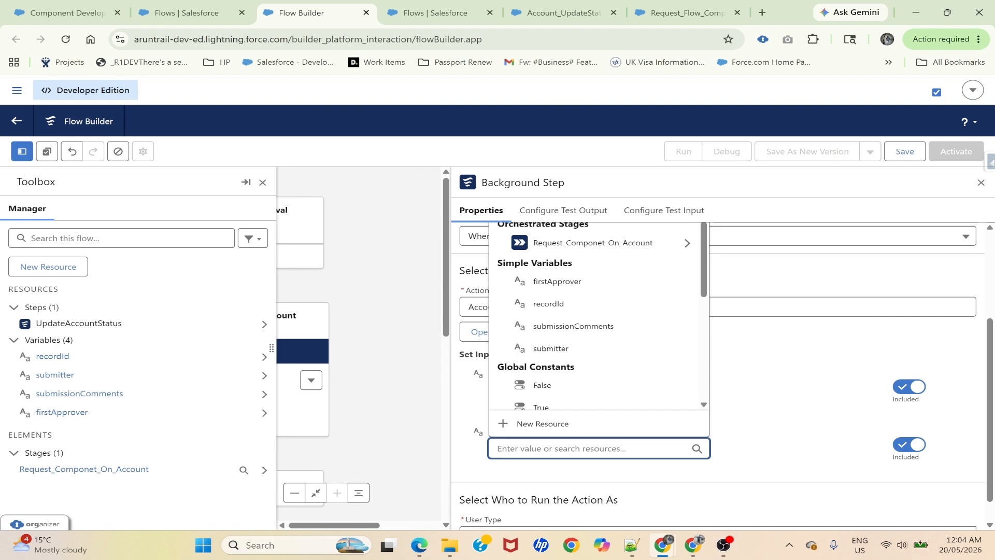
{"action": "left_click_drag", "start_coordinate": [46, 390], "coordinate": [152, 392]}
{"action": "key", "text": "ctrl+c"}
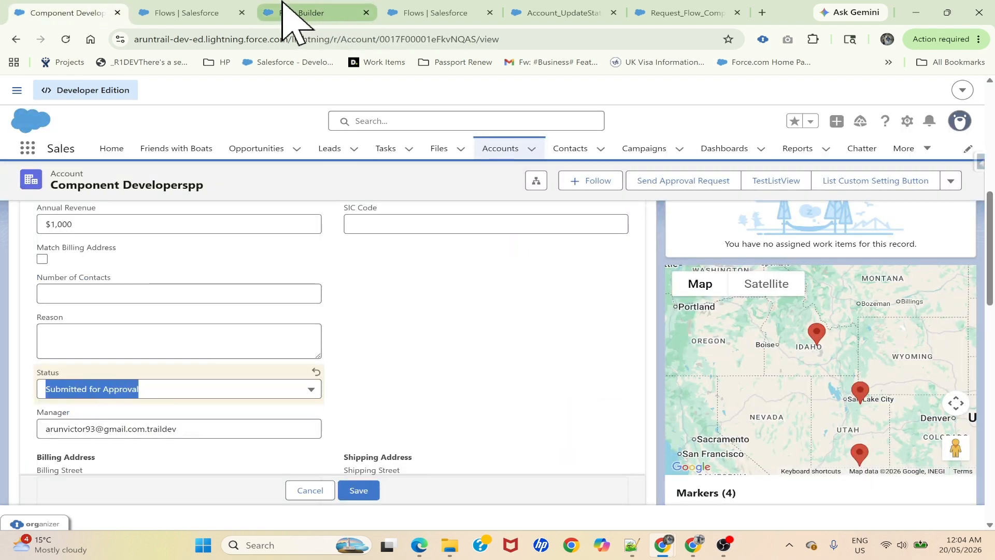
{"action": "left_click", "coordinate": [233, 11]}
{"action": "left_click", "coordinate": [300, 4]}
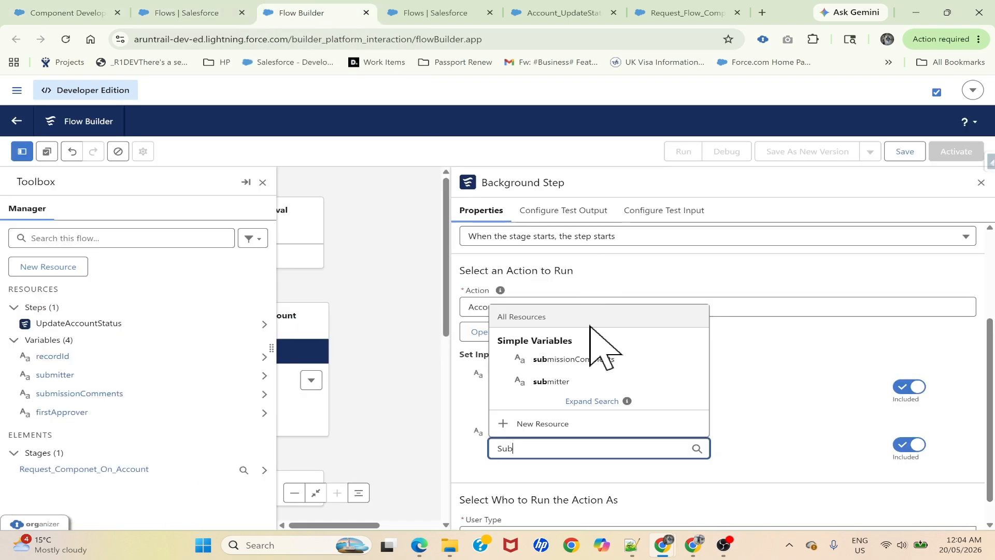
{"action": "key", "text": "ctrl+v"}
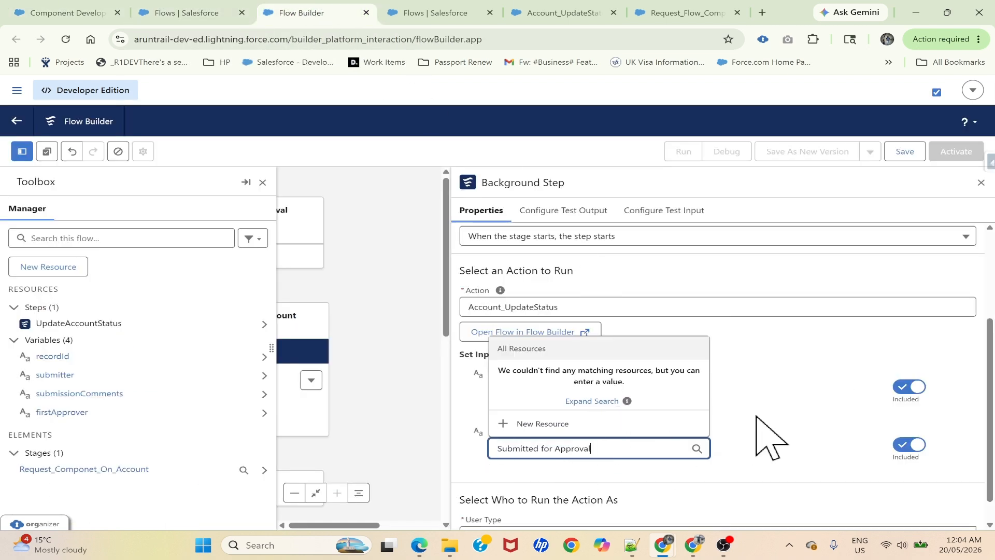
{"action": "left_click", "coordinate": [787, 421]}
{"action": "left_click", "coordinate": [395, 435]}
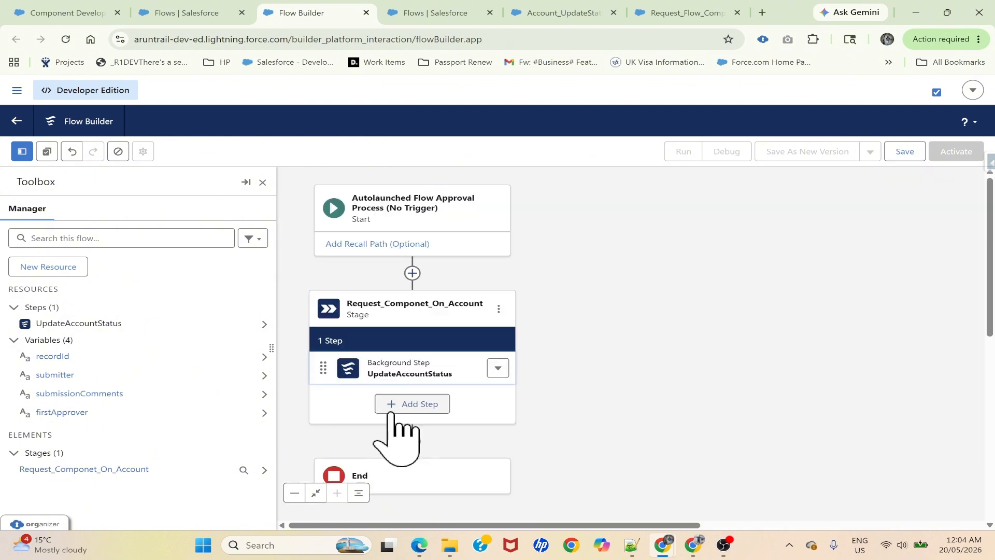
Save the flow approval process with the label and API name Request_Component_Flow_Account.
{"action": "left_click", "coordinate": [905, 151]}
{"action": "type", "text": "re"}
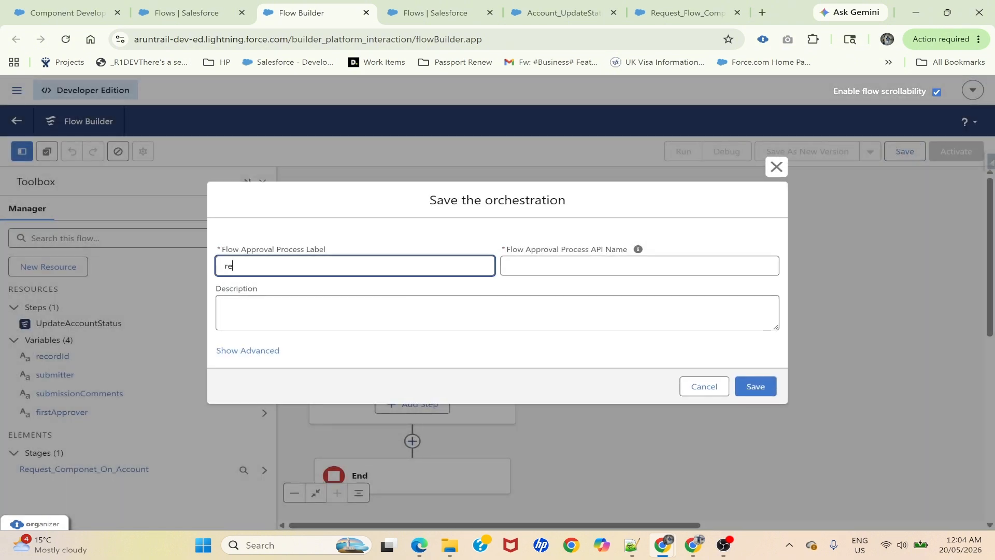
{"action": "type", "text": "quest_Component_Flow_Account"}
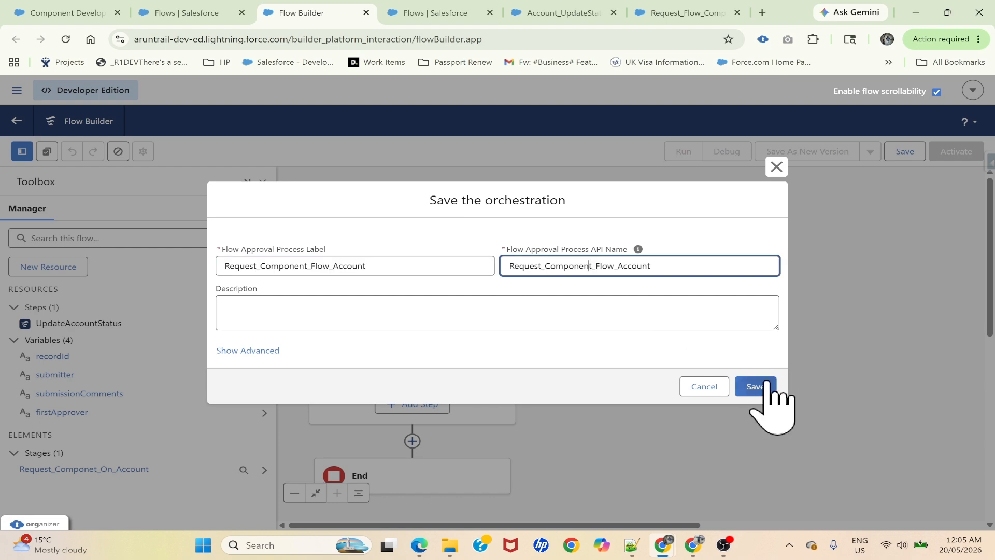
{"action": "left_click", "coordinate": [763, 384]}
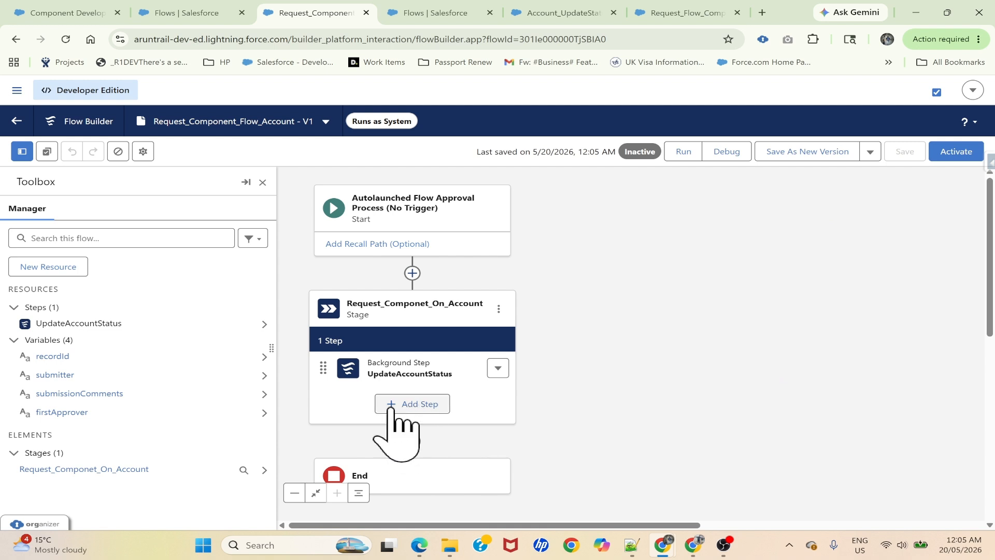
Add an approval step labelled AccountApprovalRequest to the Request_Componet_On_Account stage after the background step.
{"action": "left_click", "coordinate": [417, 404]}
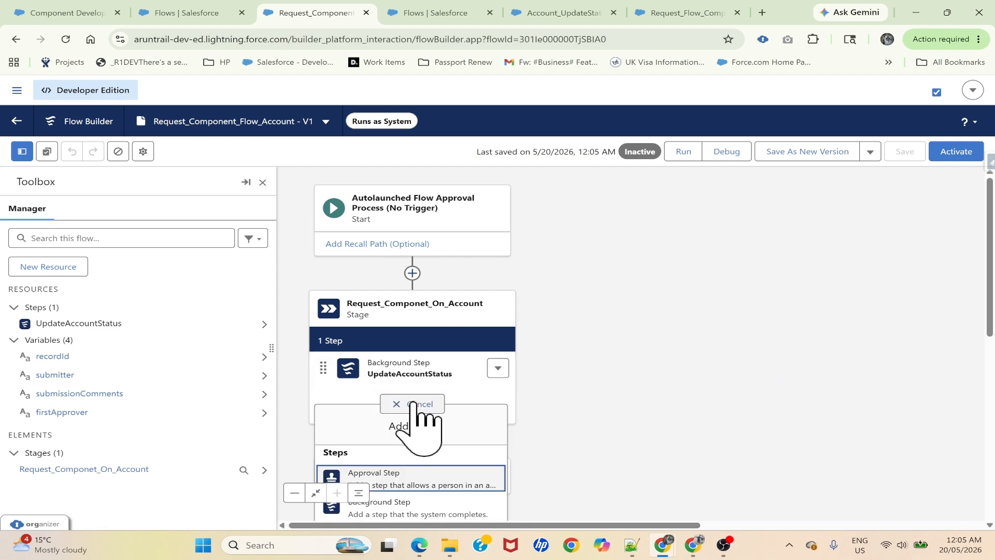
{"action": "left_click", "coordinate": [409, 479]}
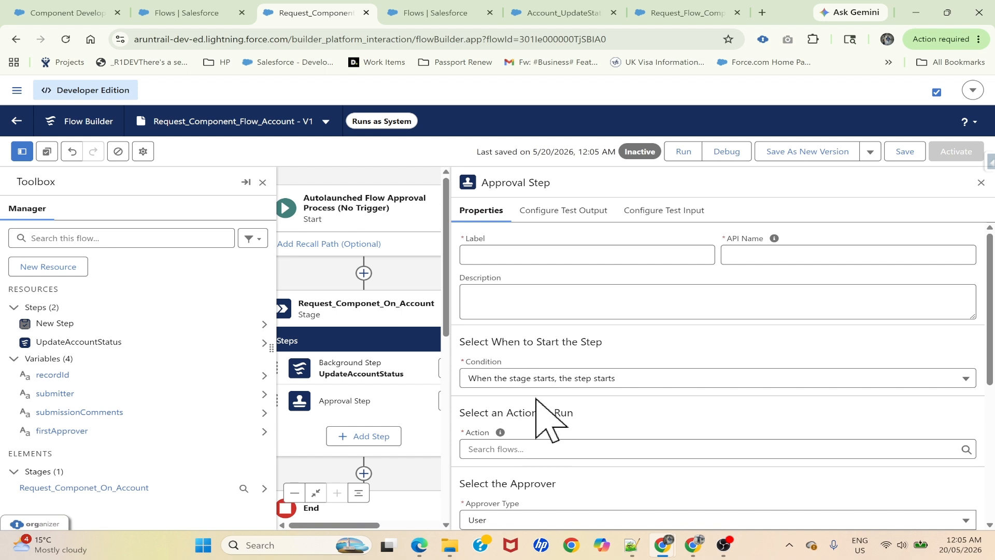
{"action": "left_click", "coordinate": [495, 255]}
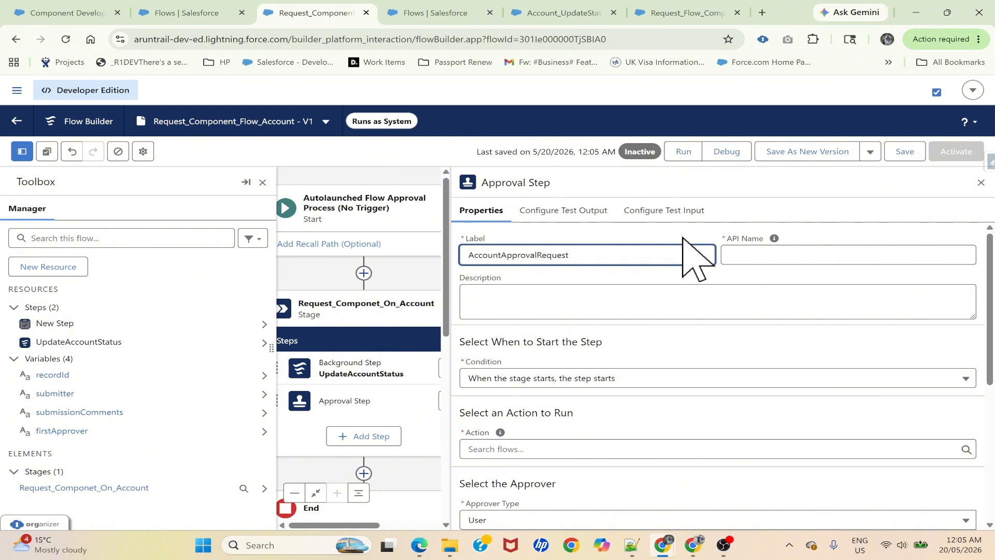
{"action": "key", "text": "Tab"}
Set the approval step to start when another step, UpdateAccountStatus, is marked Completed.
{"action": "scroll", "coordinate": [536, 367], "scroll_direction": "down", "scroll_amount": 1}
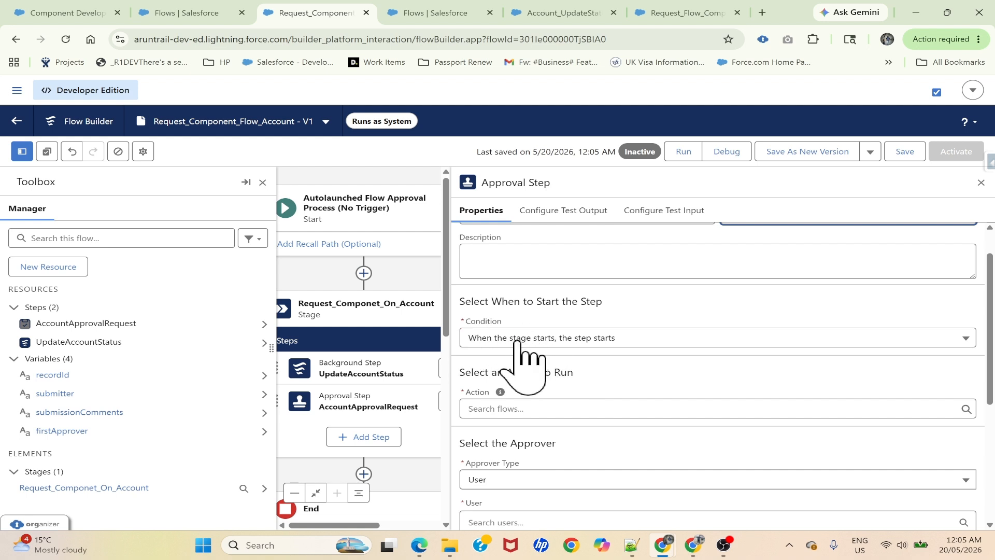
{"action": "left_click", "coordinate": [517, 340]}
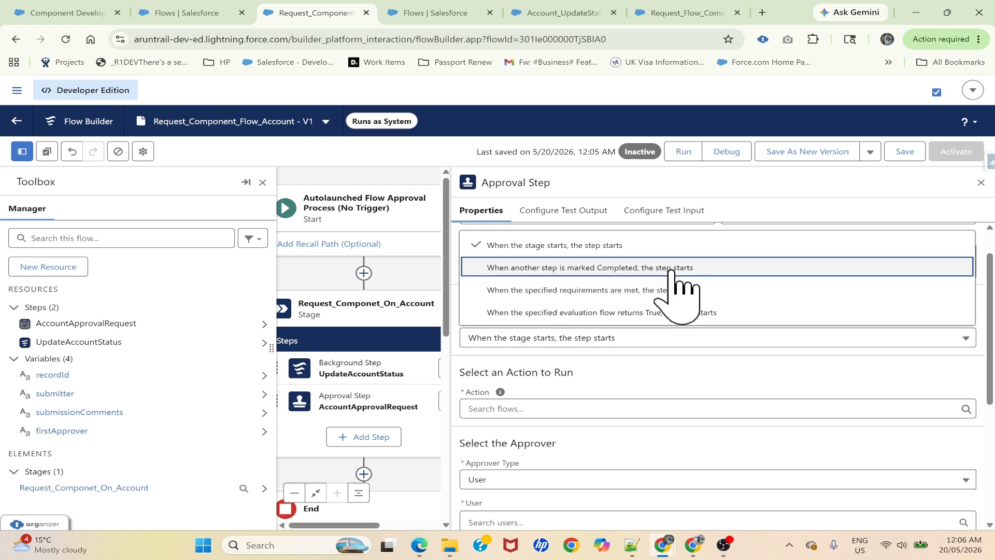
{"action": "left_click", "coordinate": [661, 268]}
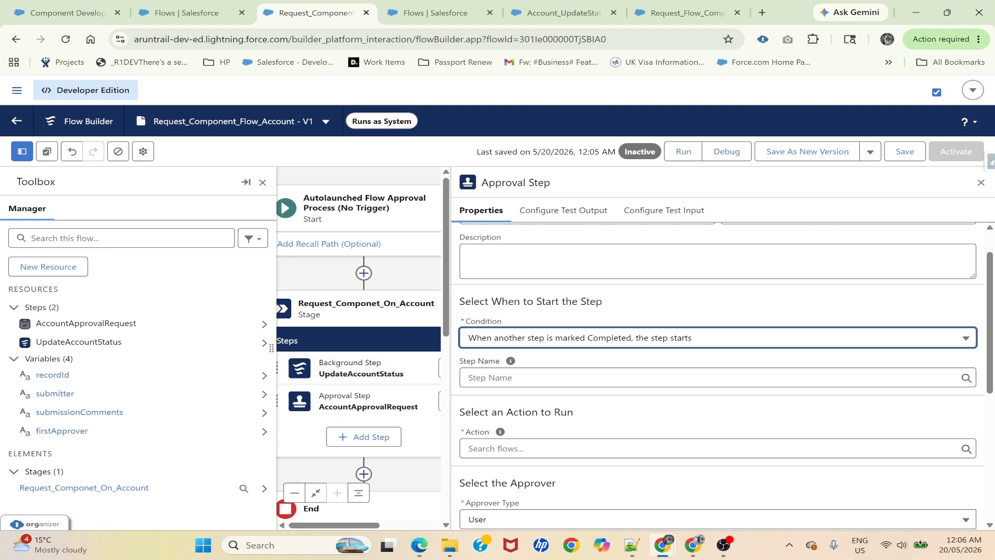
{"action": "left_click", "coordinate": [523, 378]}
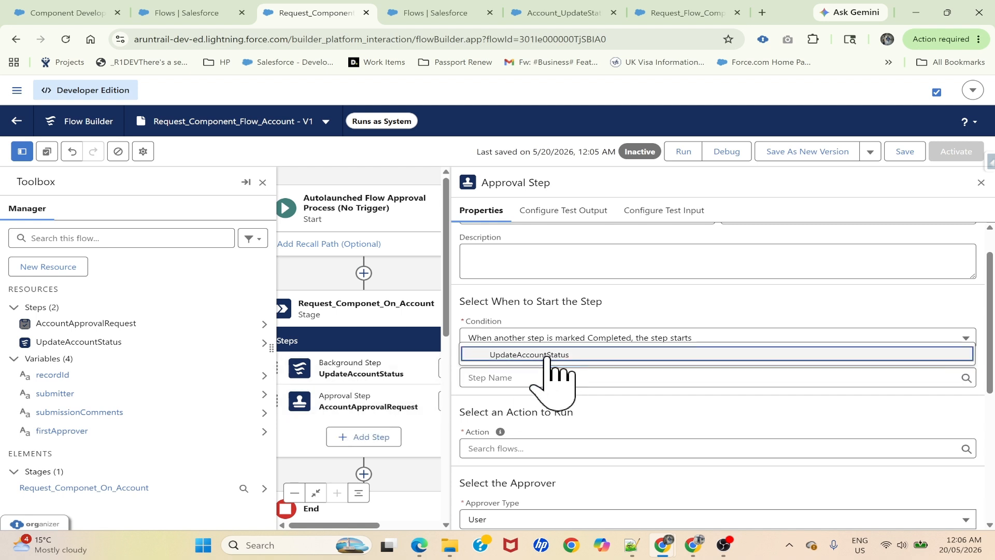
{"action": "left_click", "coordinate": [541, 357]}
{"action": "left_click", "coordinate": [612, 410]}
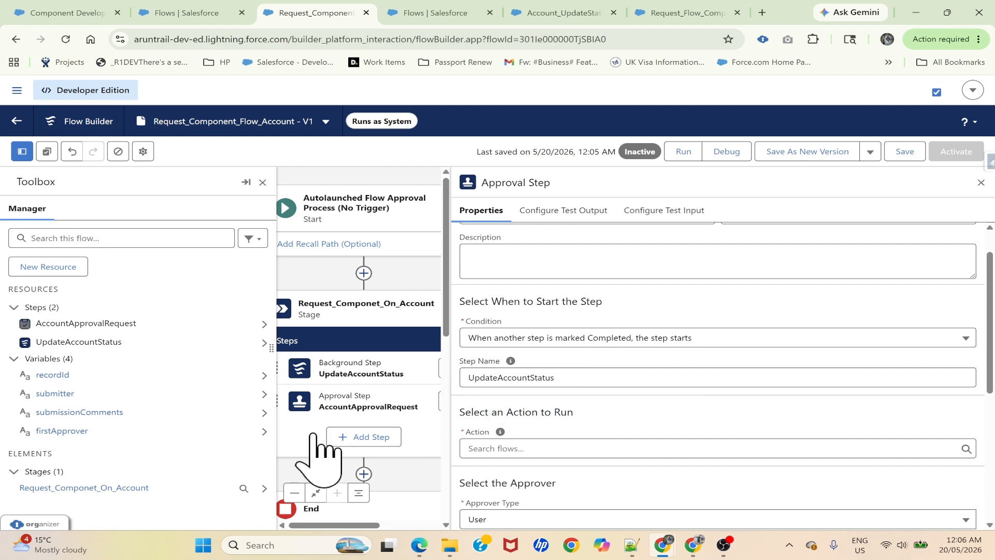
Choose Account_Approval_Evaluate_Flow as the action the approval step runs.
{"action": "scroll", "coordinate": [588, 400], "scroll_direction": "down", "scroll_amount": 3}
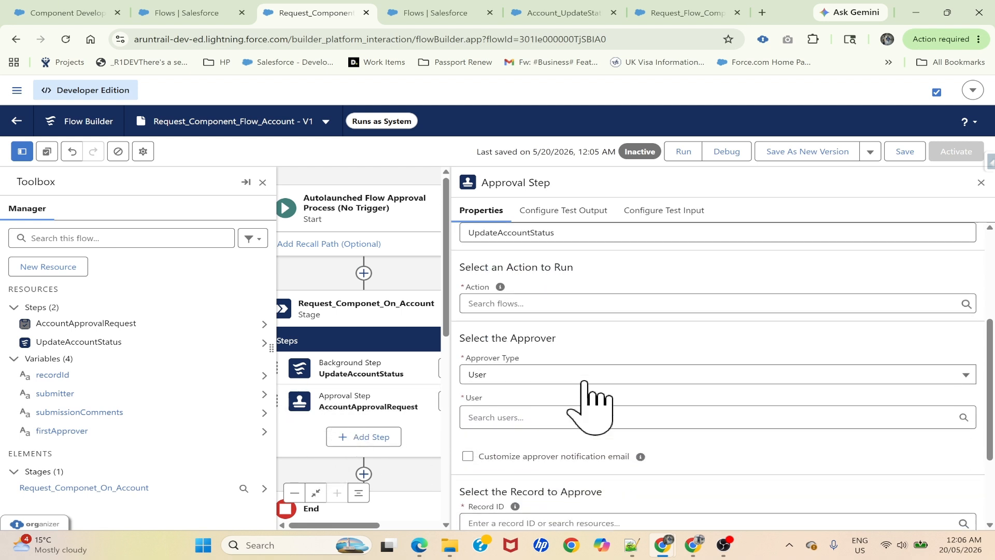
{"action": "left_click", "coordinate": [477, 303]}
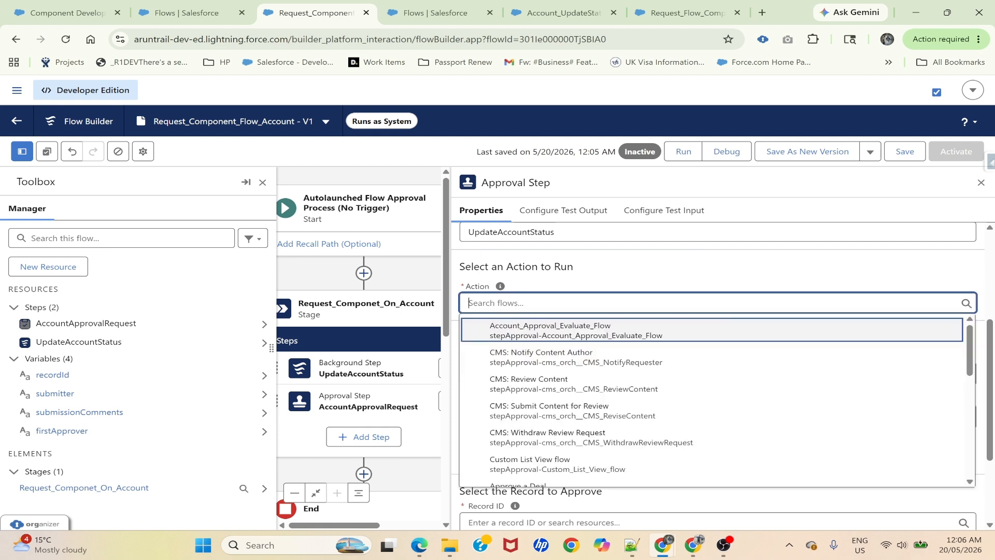
{"action": "left_click", "coordinate": [561, 331]}
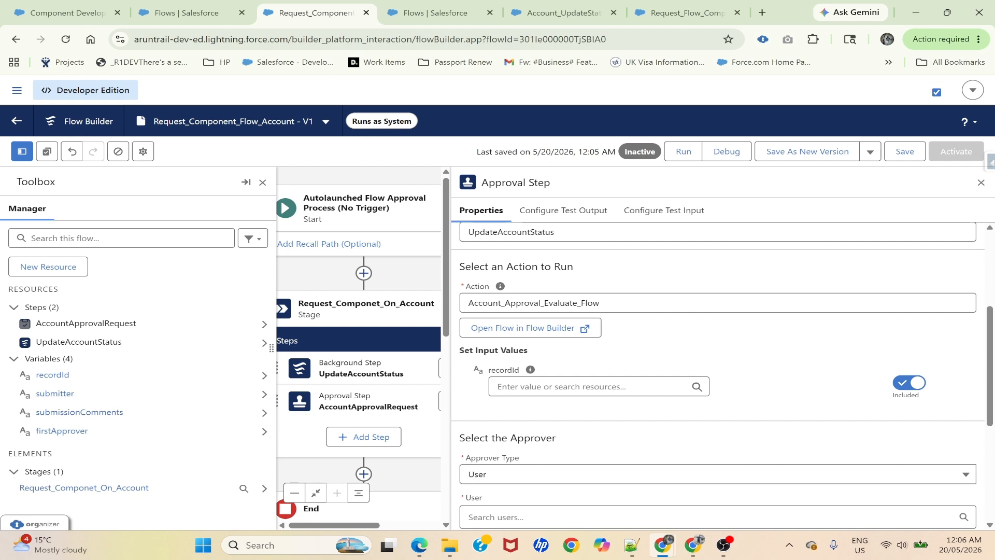
Start a new flow from the Approvals Workflow: Evaluate Approval Requests template, found by searching the automations for "Approv".
{"action": "left_click", "coordinate": [421, 12]}
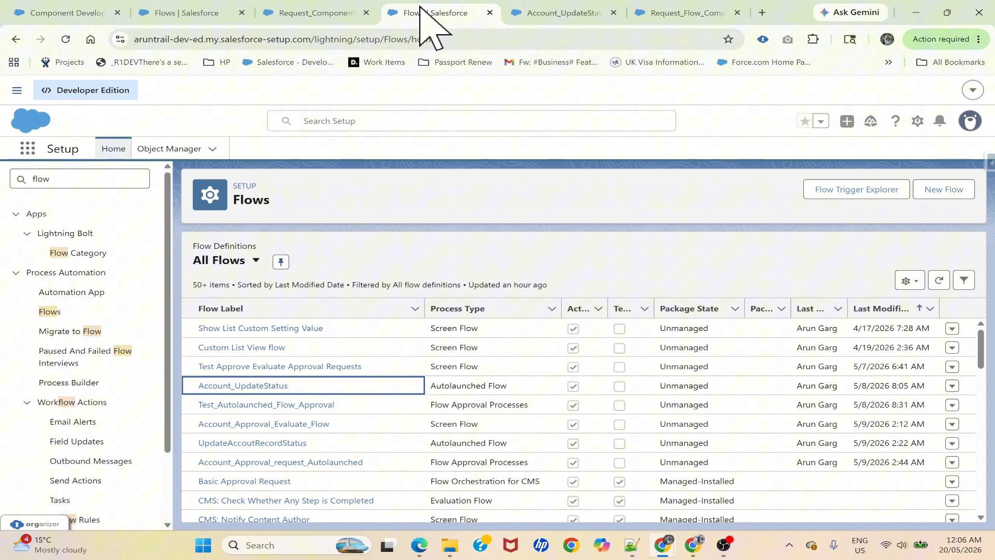
{"action": "left_click", "coordinate": [941, 196]}
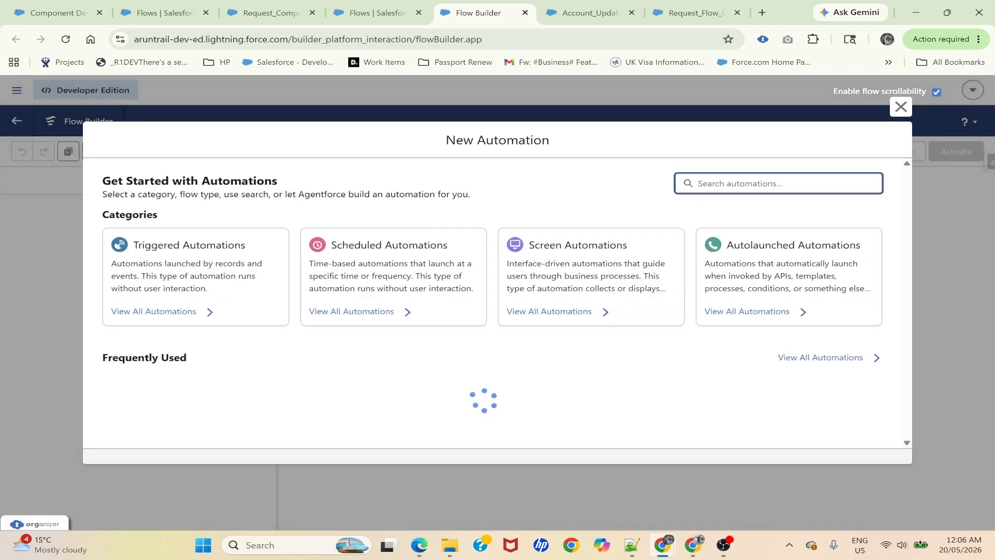
{"action": "type", "text": "Approv"}
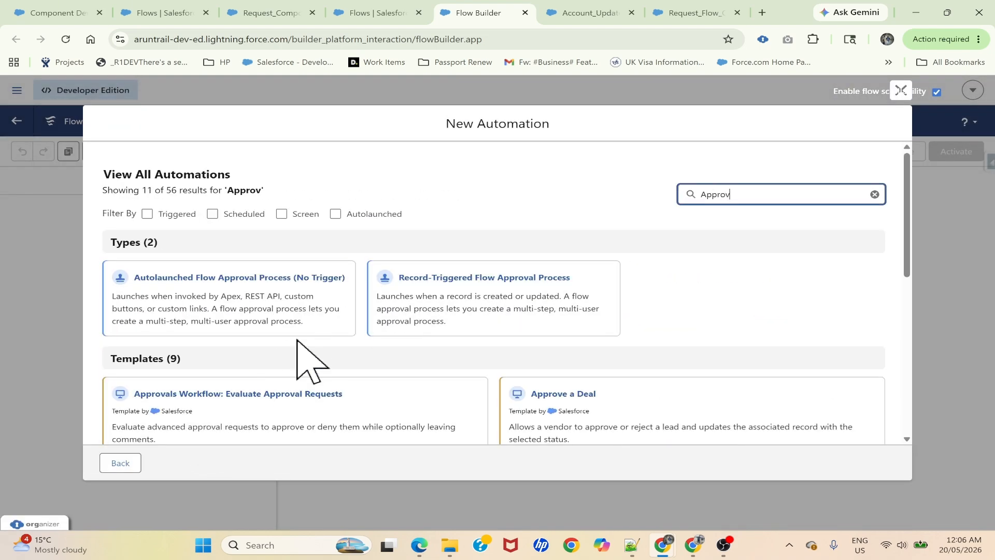
{"action": "scroll", "coordinate": [306, 360], "scroll_direction": "down", "scroll_amount": 1}
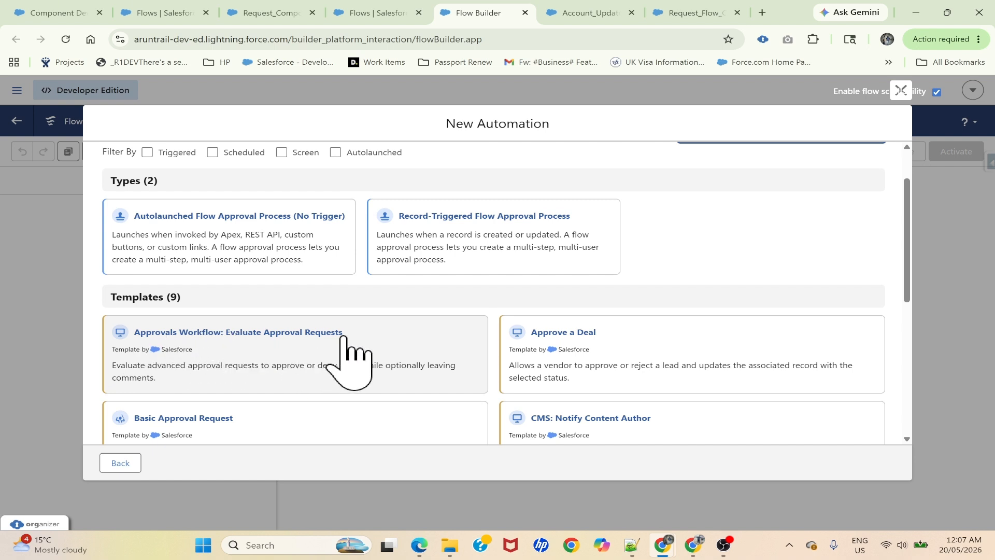
{"action": "left_click", "coordinate": [231, 360]}
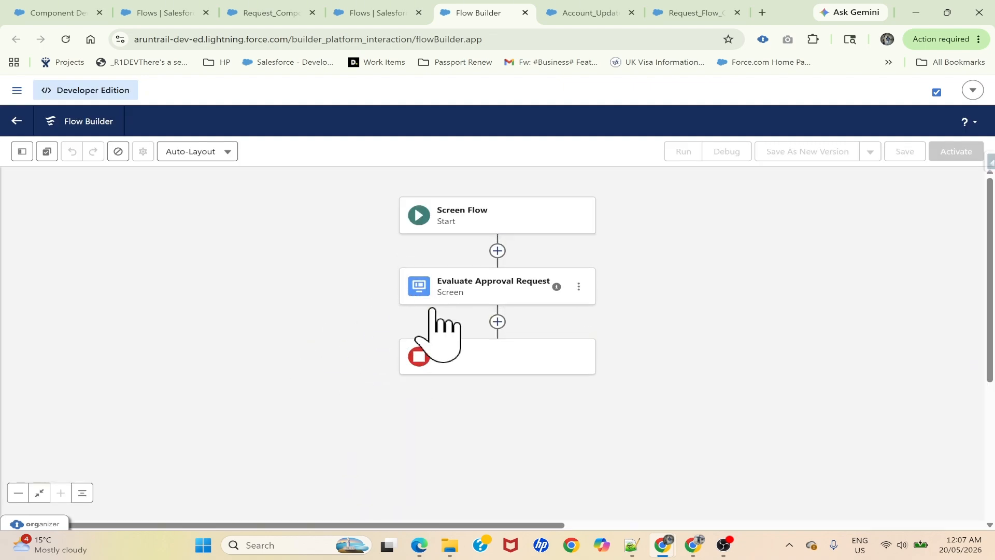
Examine the template's Evaluate Approval Request screen, close it without changes, and return to the Request_Component_Flow_Account process.
{"action": "left_click", "coordinate": [456, 295]}
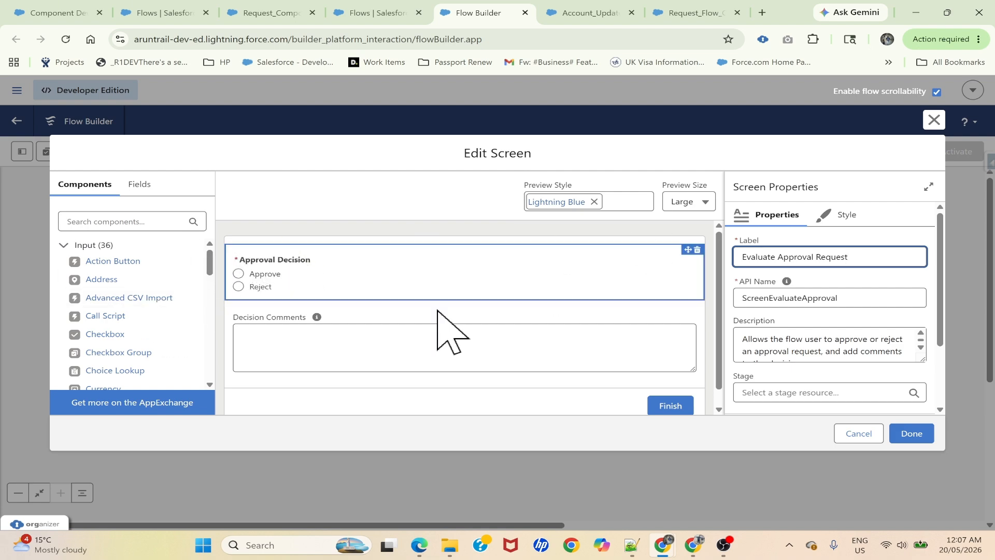
{"action": "left_click", "coordinate": [934, 119]}
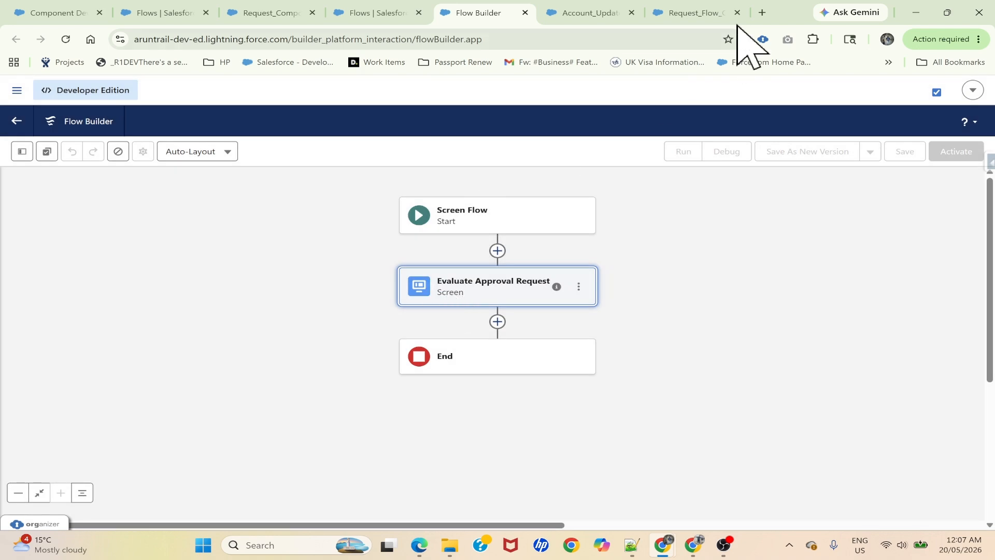
{"action": "left_click", "coordinate": [199, 10]}
{"action": "left_click", "coordinate": [256, 13]}
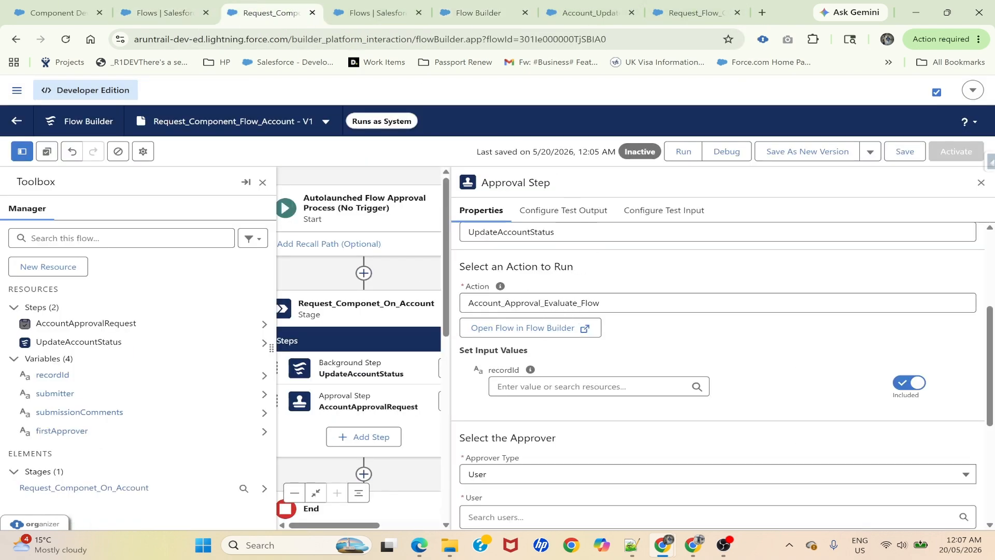
Open Account_Approval_Evaluate_Flow from the approval step, review its elements and variables, and return to the approval process.
{"action": "left_click", "coordinate": [531, 331]}
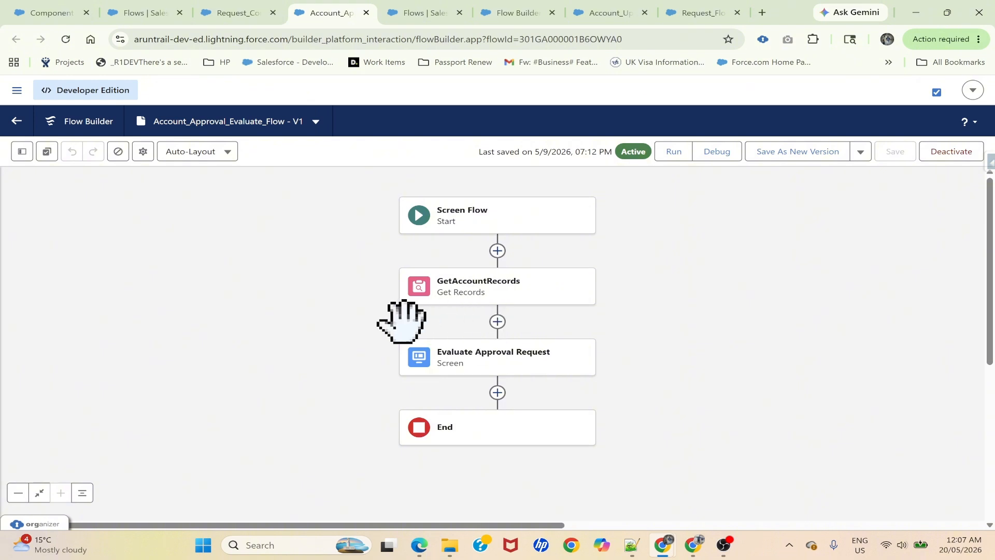
{"action": "left_click", "coordinate": [23, 151]}
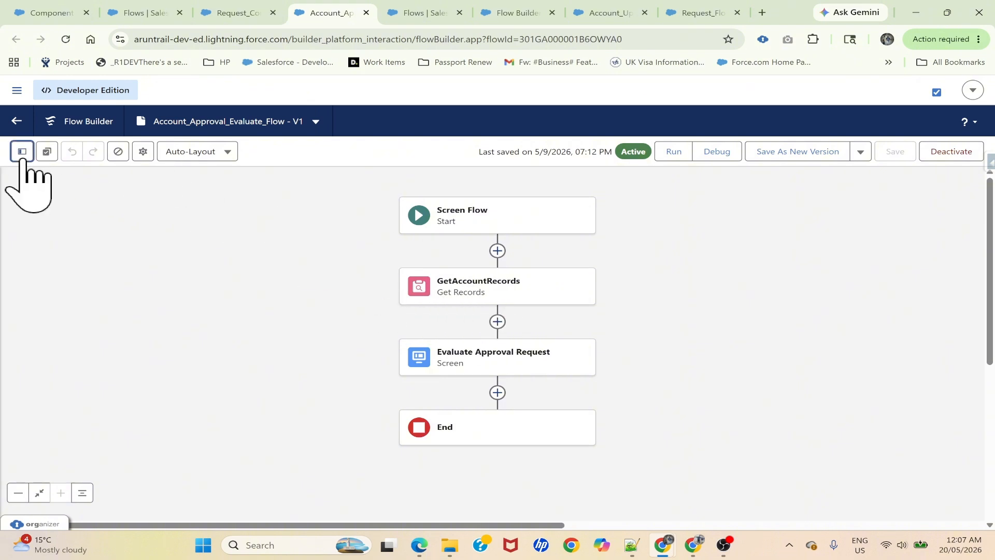
{"action": "scroll", "coordinate": [86, 363], "scroll_direction": "down", "scroll_amount": 2}
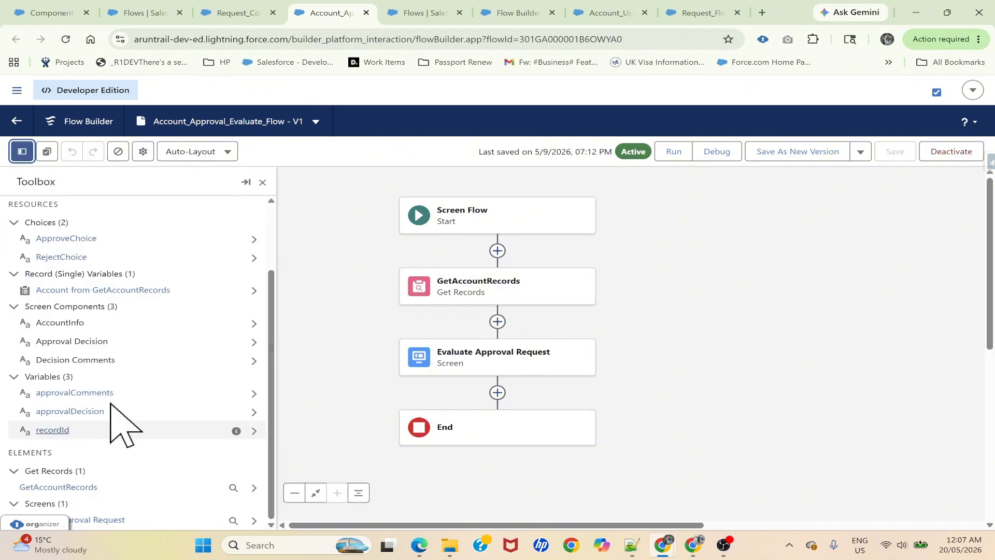
{"action": "left_click", "coordinate": [227, 16]}
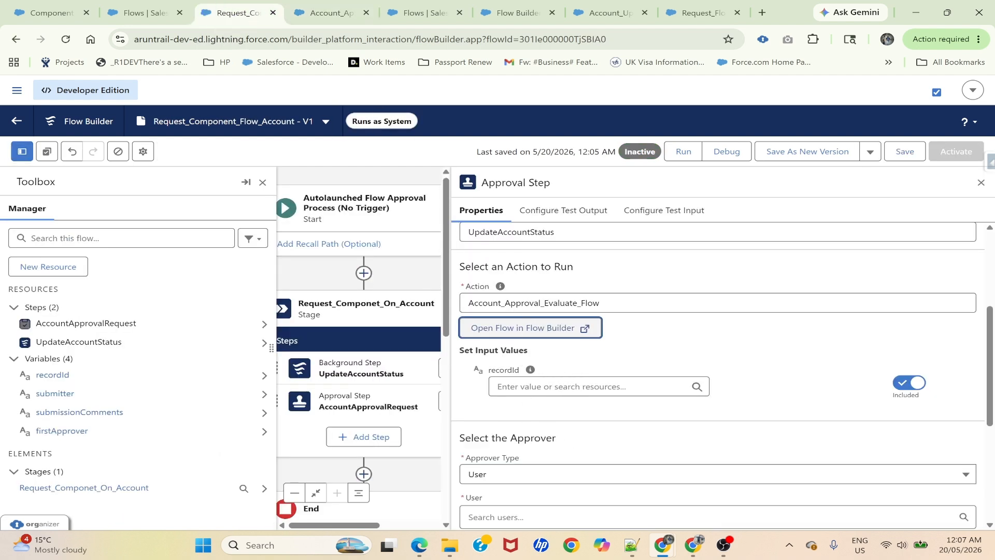
Show the resources for the approval step's recordId input, examine Account_Approval_Evaluate_Flow's Evaluate Approval Request screen, and return to the approval process.
{"action": "left_click", "coordinate": [596, 386]}
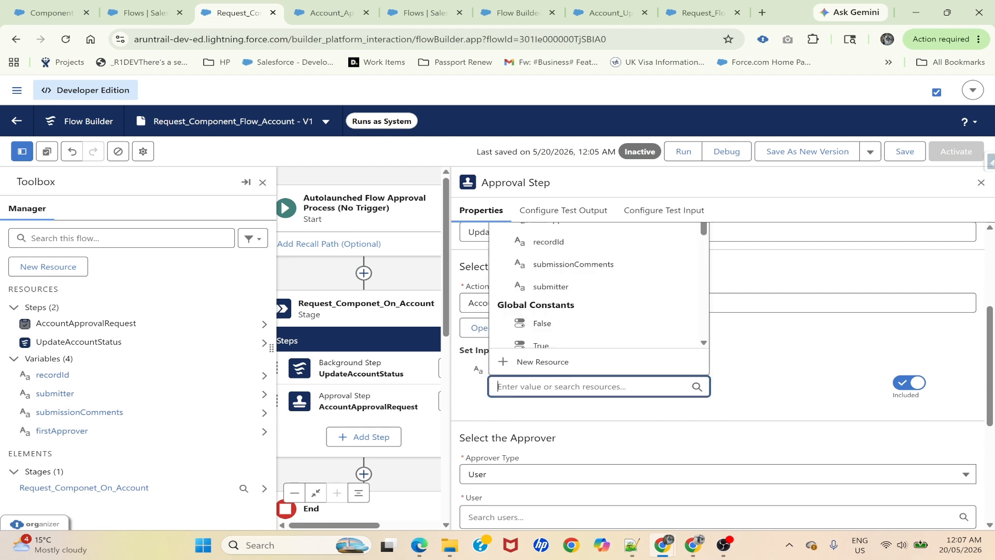
{"action": "left_click", "coordinate": [311, 11]}
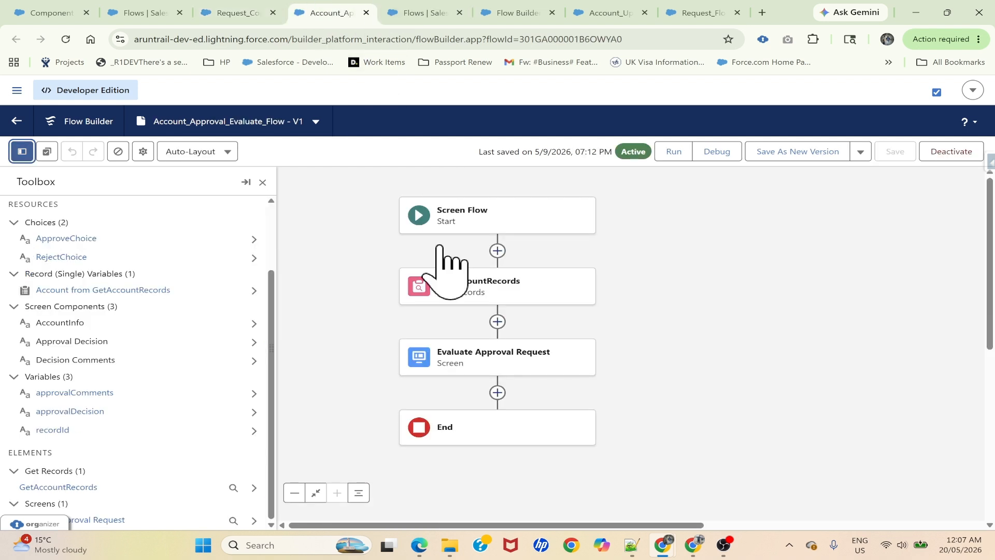
{"action": "left_click", "coordinate": [469, 353]}
{"action": "double_click", "coordinate": [469, 354]}
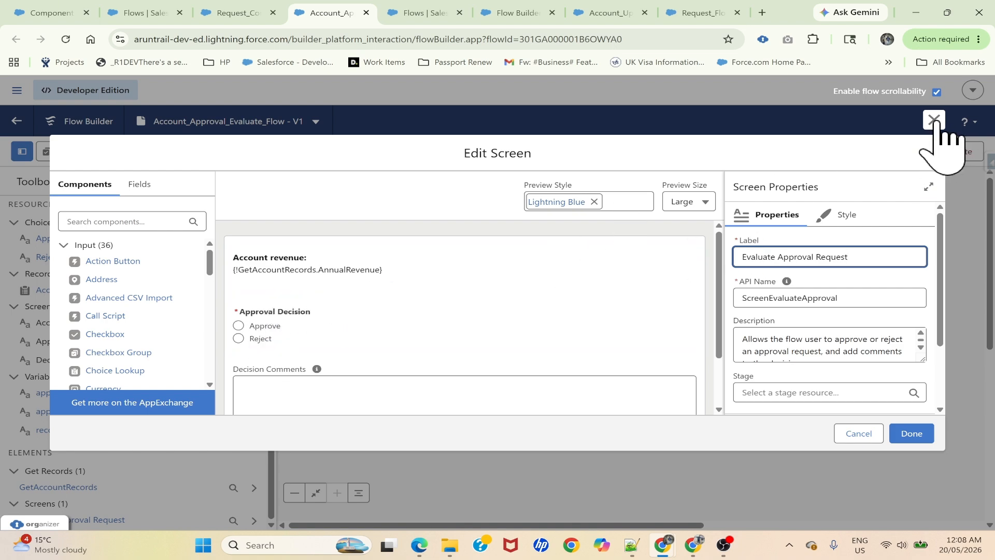
{"action": "left_click", "coordinate": [934, 119]}
{"action": "left_click", "coordinate": [244, 12]}
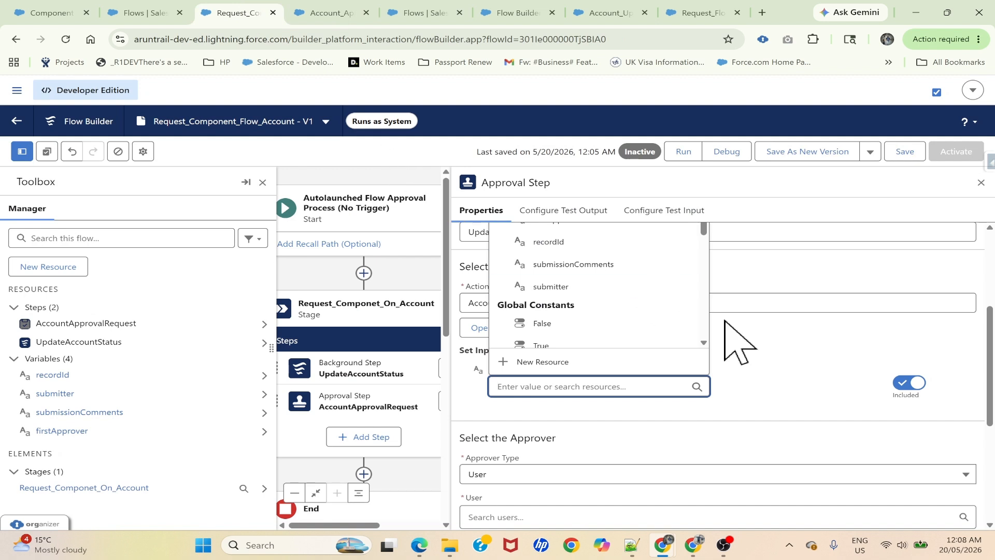
Set the approval step's recordId input value to the recordId variable.
{"action": "left_click", "coordinate": [777, 351]}
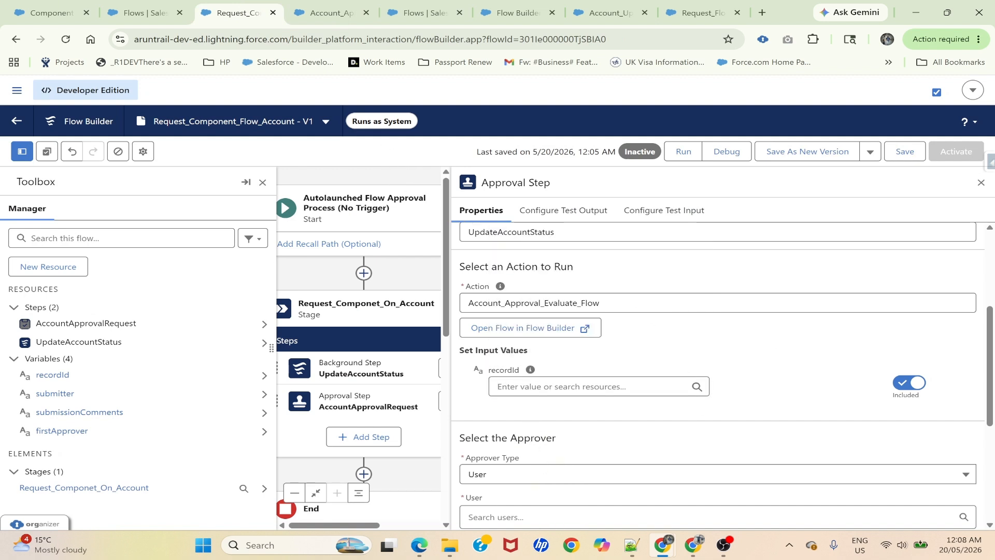
{"action": "left_click", "coordinate": [570, 386]}
{"action": "type", "text": "rec"}
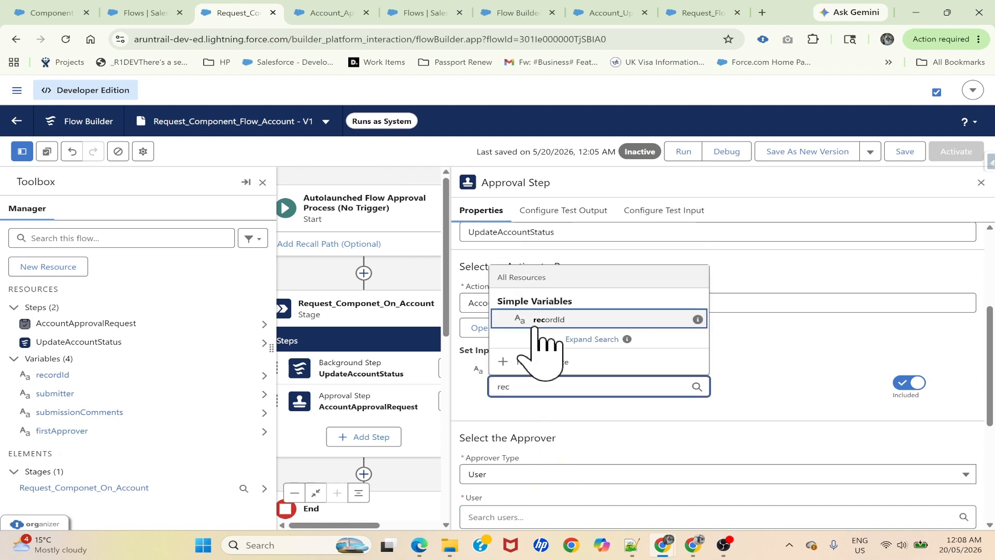
{"action": "left_click", "coordinate": [534, 319]}
Review the approval step's approver types, set the account page's Request Approval component approver to User, and return to the approval process.
{"action": "scroll", "coordinate": [680, 360], "scroll_direction": "down", "scroll_amount": 2}
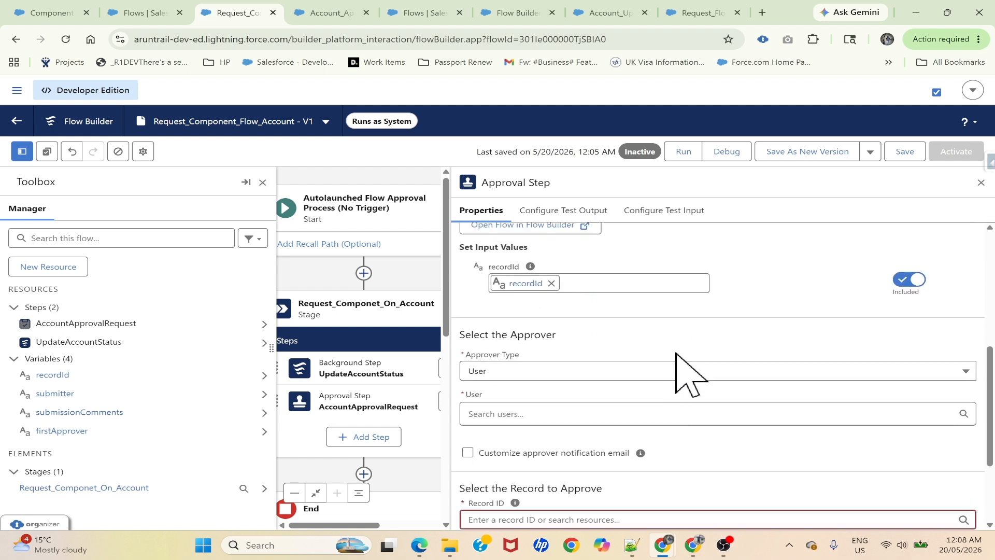
{"action": "scroll", "coordinate": [679, 358], "scroll_direction": "down", "scroll_amount": 1}
{"action": "left_click", "coordinate": [481, 343]}
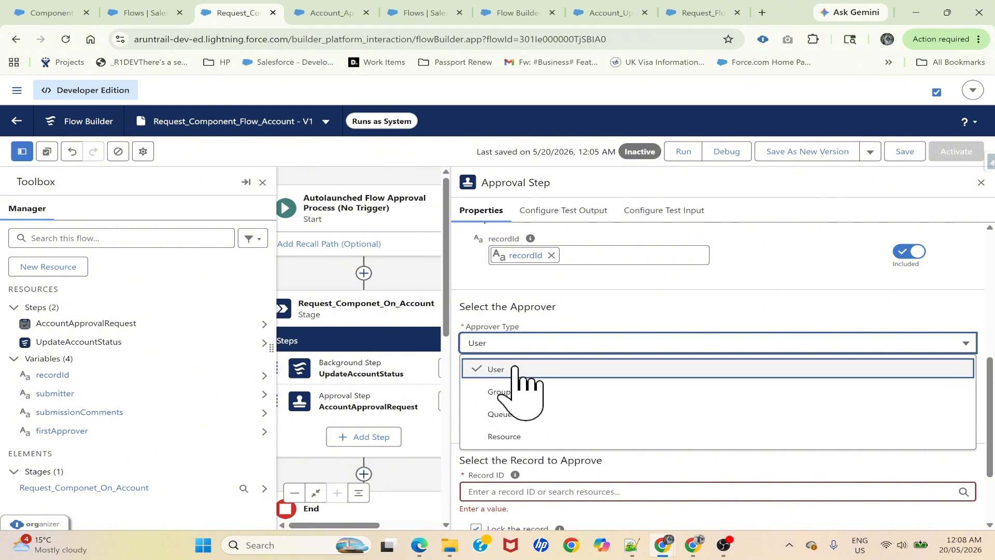
{"action": "left_click", "coordinate": [571, 323]}
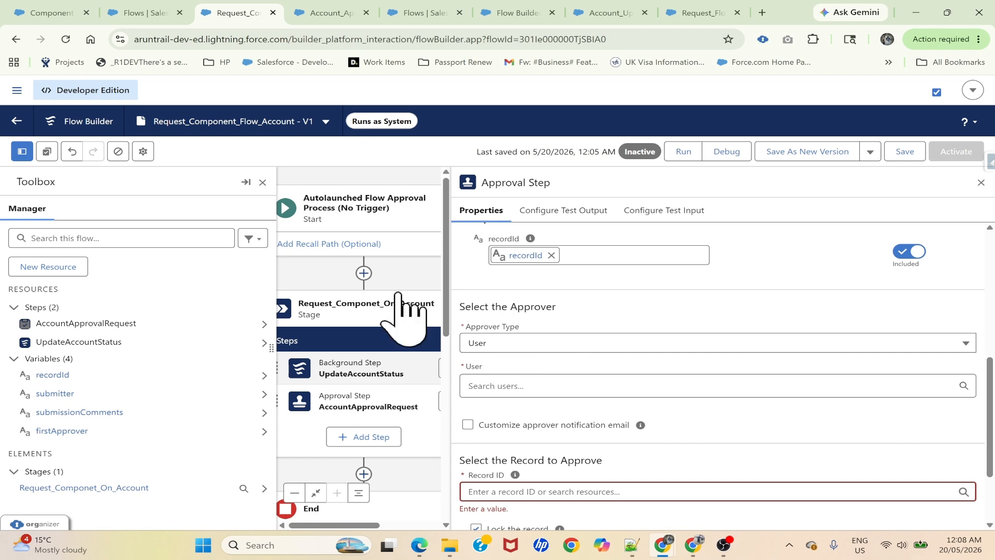
{"action": "left_click", "coordinate": [73, 14]}
{"action": "scroll", "coordinate": [544, 308], "scroll_direction": "up", "scroll_amount": 5}
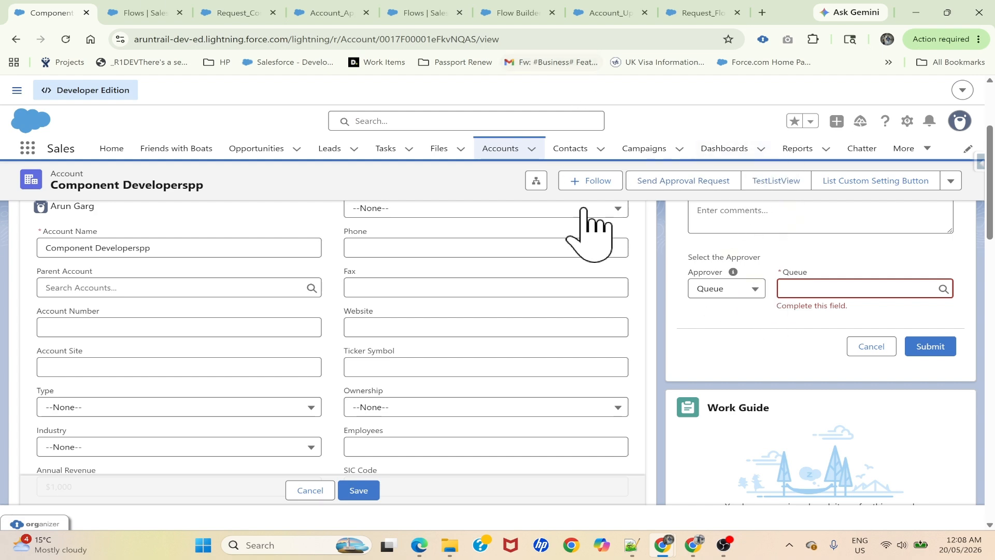
{"action": "left_click", "coordinate": [728, 289]}
{"action": "left_click", "coordinate": [725, 315]}
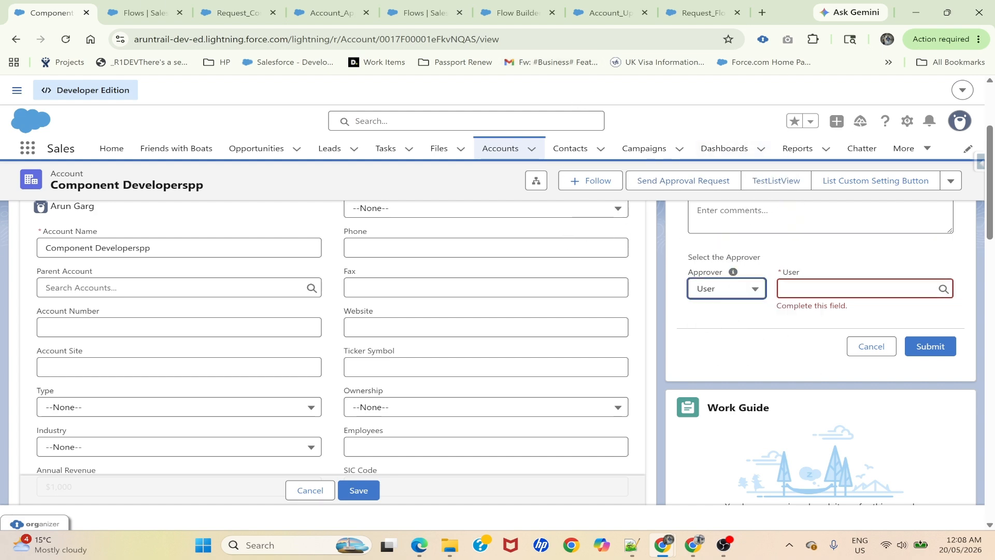
{"action": "left_click", "coordinate": [331, 12]}
{"action": "left_click", "coordinate": [176, 11]}
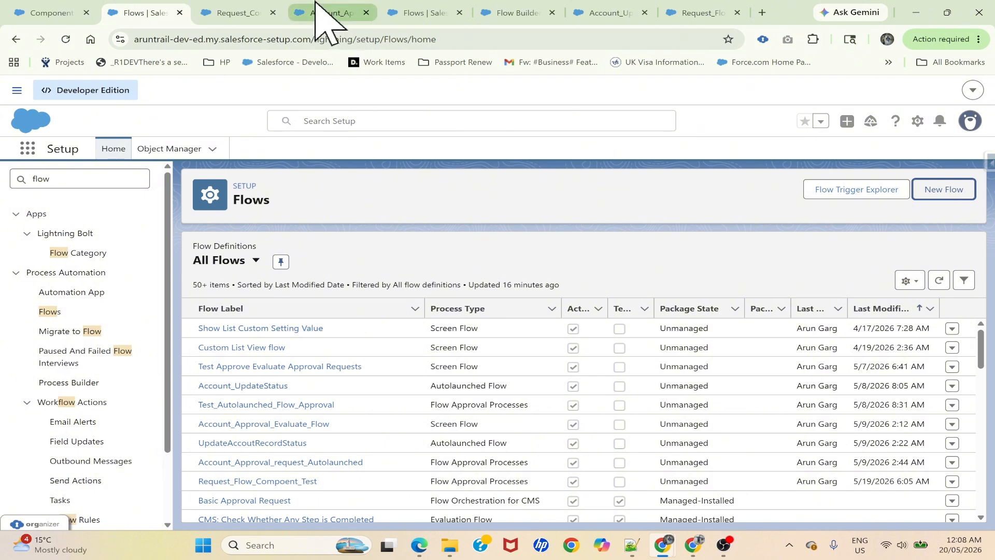
{"action": "left_click", "coordinate": [330, 11]}
{"action": "left_click", "coordinate": [244, 12]}
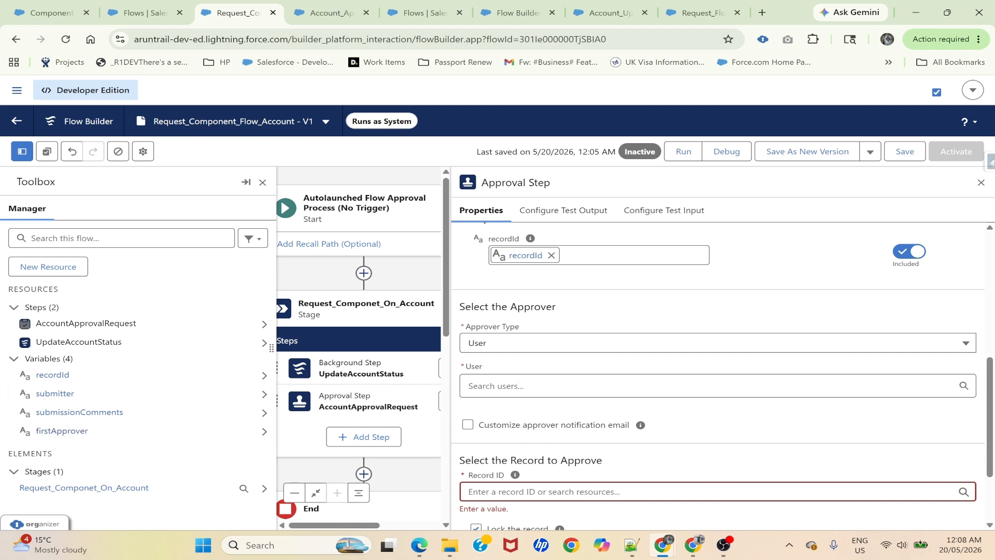
{"action": "left_click", "coordinate": [505, 387]}
{"action": "type", "text": "f"}
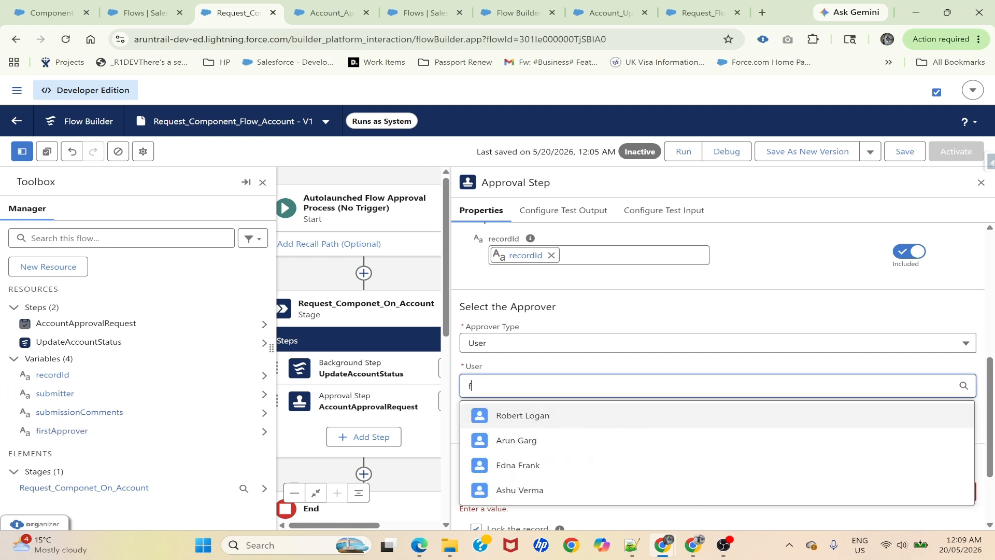
{"action": "type", "text": "ir"}
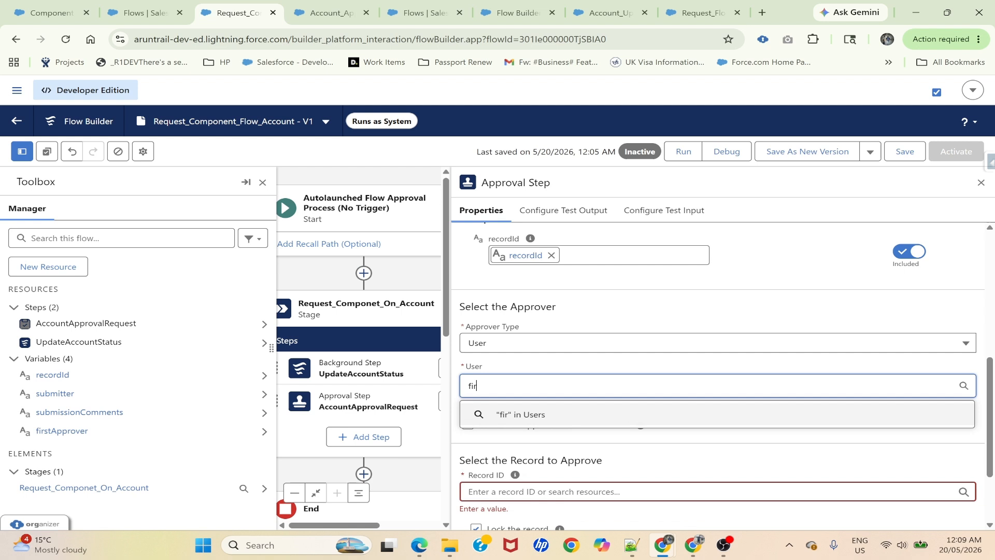
Set the approval step's approver type to Resource and choose the firstApprover variable as the approver.
{"action": "left_click", "coordinate": [507, 343]}
{"action": "left_click", "coordinate": [523, 435]}
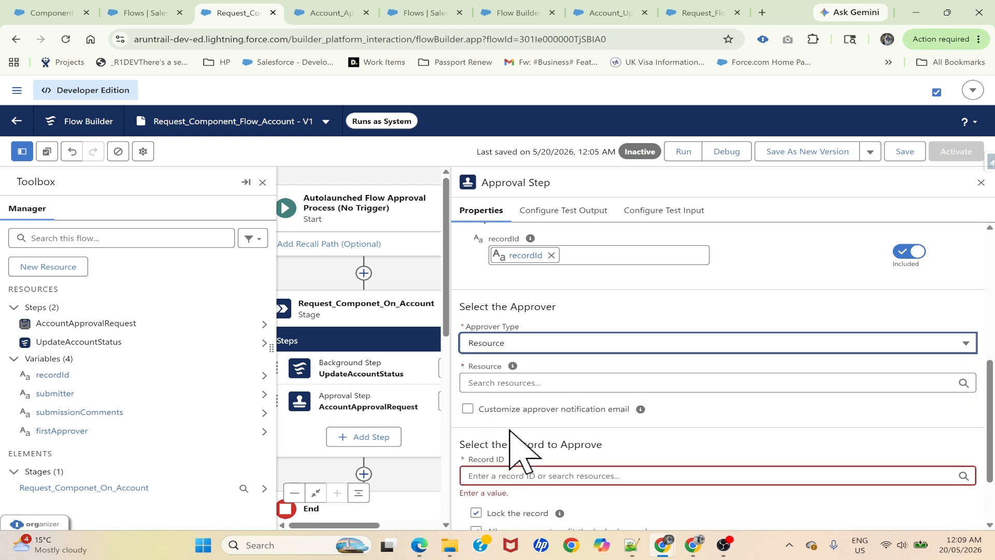
{"action": "left_click", "coordinate": [490, 382]}
{"action": "type", "text": "first"}
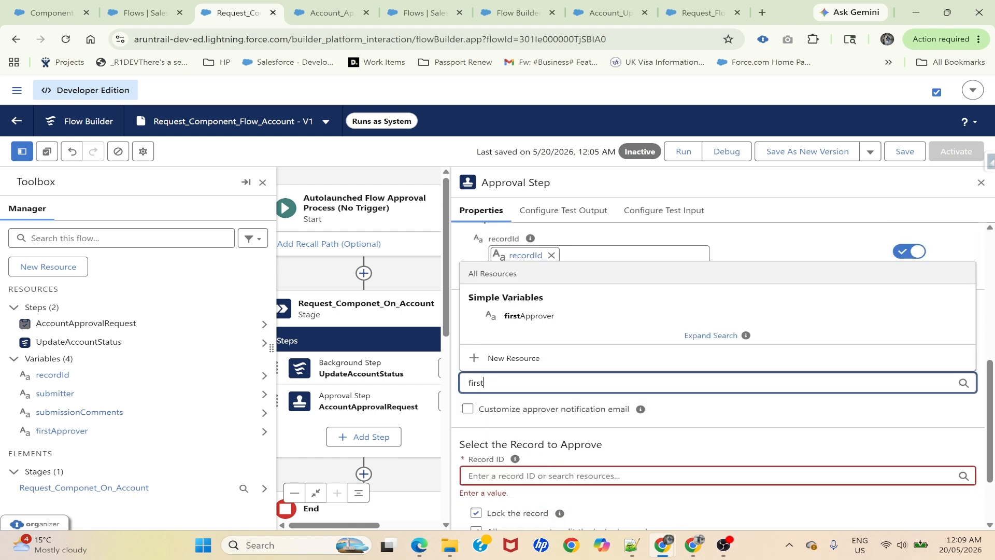
{"action": "left_click", "coordinate": [534, 316]}
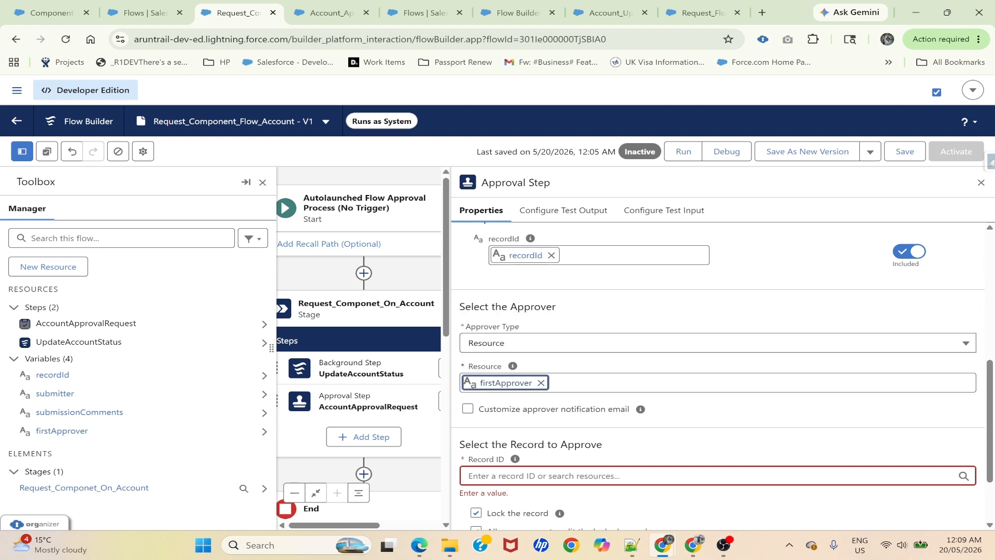
{"action": "left_click", "coordinate": [627, 345]}
{"action": "left_click", "coordinate": [574, 328]}
Set the Record ID of the record to approve to the recordId variable.
{"action": "scroll", "coordinate": [599, 403], "scroll_direction": "down", "scroll_amount": 2}
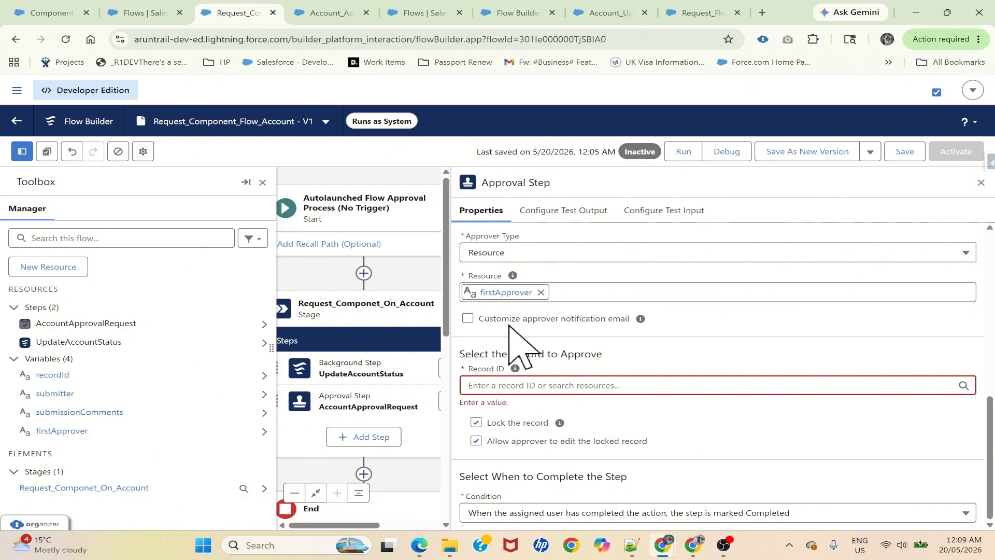
{"action": "left_click", "coordinate": [597, 386]}
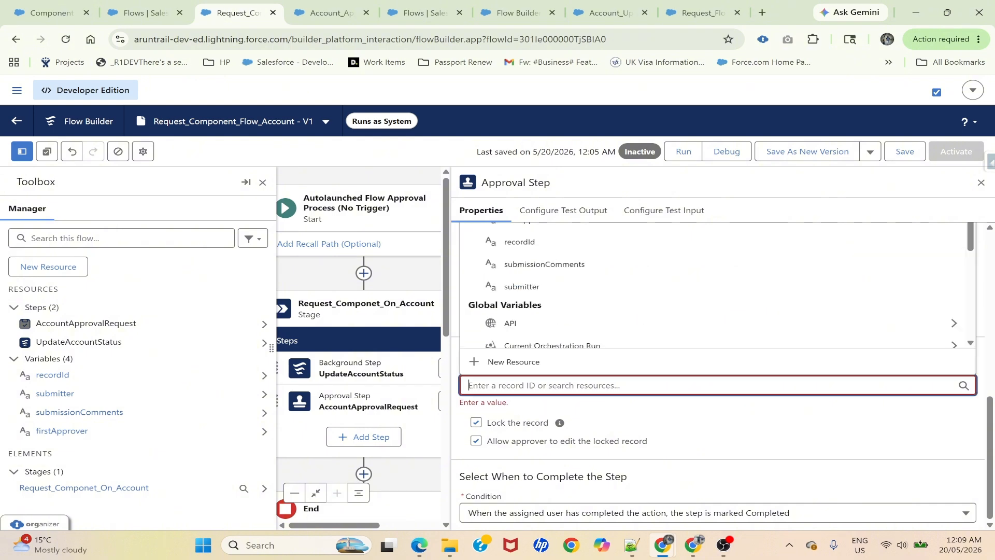
{"action": "type", "text": "rec"}
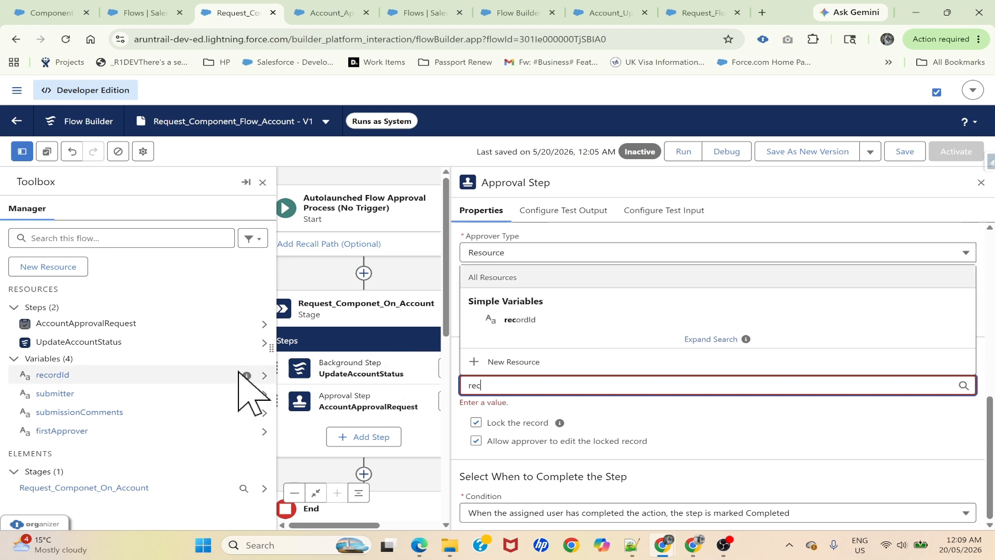
{"action": "left_click", "coordinate": [520, 319]}
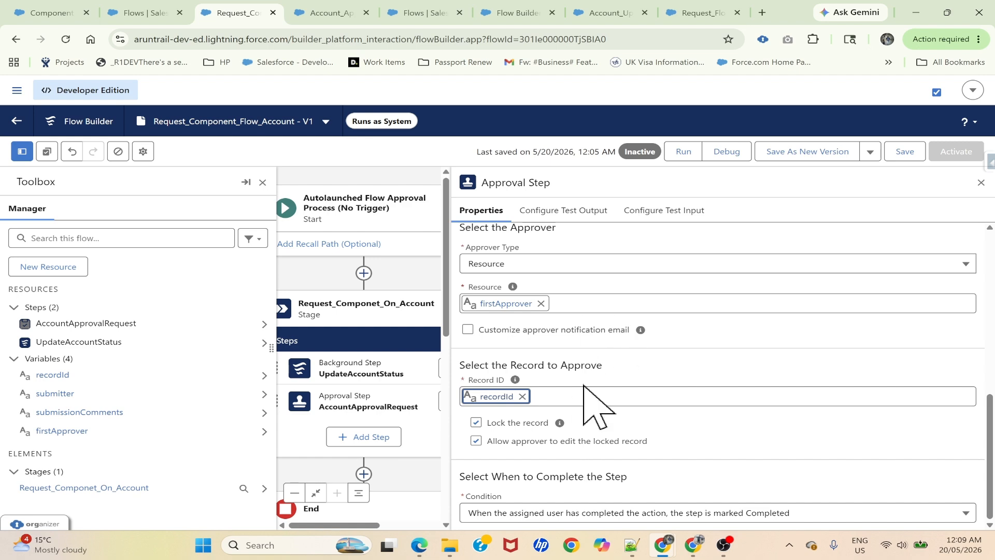
Review the approval step's settings, save the flow, and close the step's properties and the Toolbox.
{"action": "scroll", "coordinate": [584, 385], "scroll_direction": "up", "scroll_amount": 6}
{"action": "scroll", "coordinate": [584, 385], "scroll_direction": "down", "scroll_amount": 6}
{"action": "scroll", "coordinate": [584, 385], "scroll_direction": "up", "scroll_amount": 6}
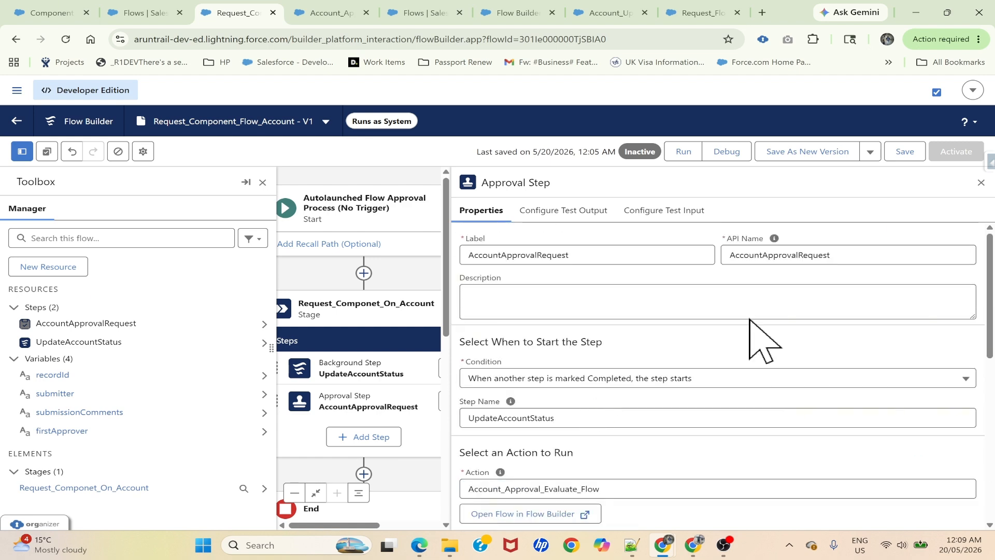
{"action": "left_click", "coordinate": [909, 161]}
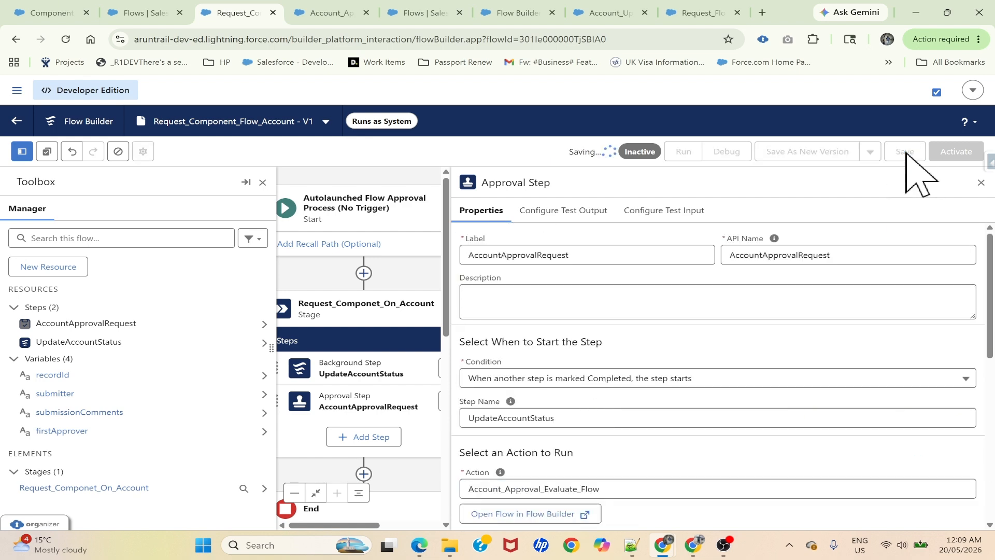
{"action": "left_click", "coordinate": [981, 183]}
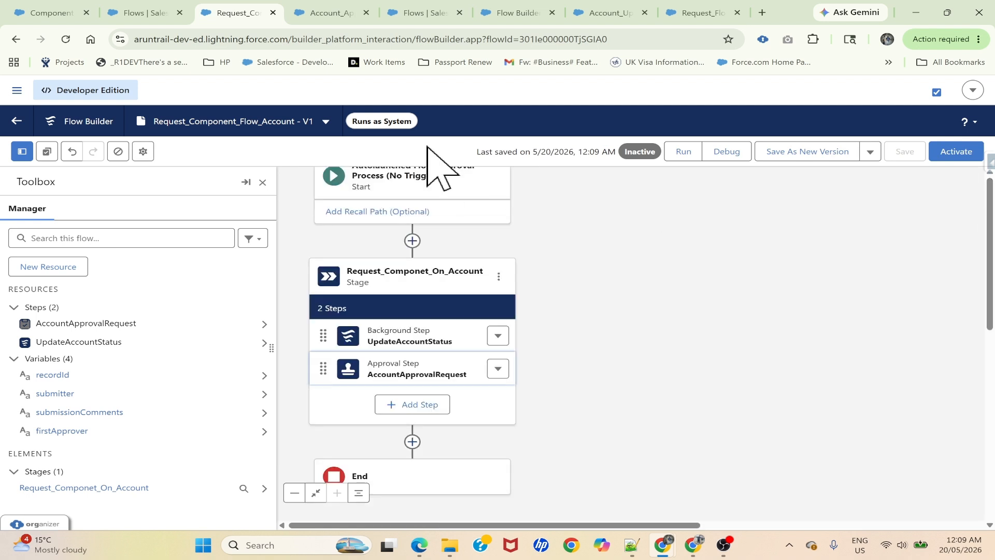
{"action": "left_click", "coordinate": [262, 182]}
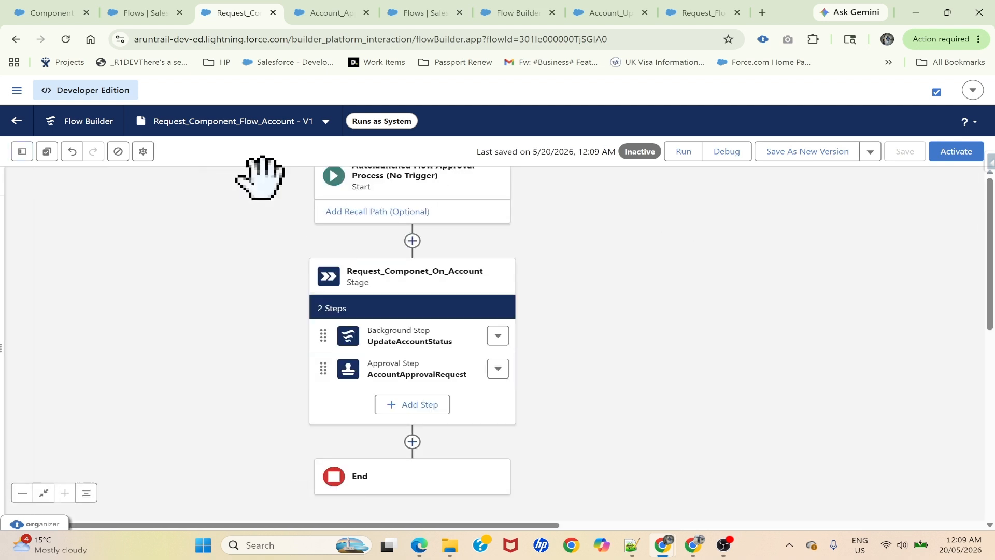
Add a Decision element after the Request_Componet_On_Account stage and label it CheckApproveORreject.
{"action": "left_click_drag", "start_coordinate": [490, 275], "coordinate": [567, 306]}
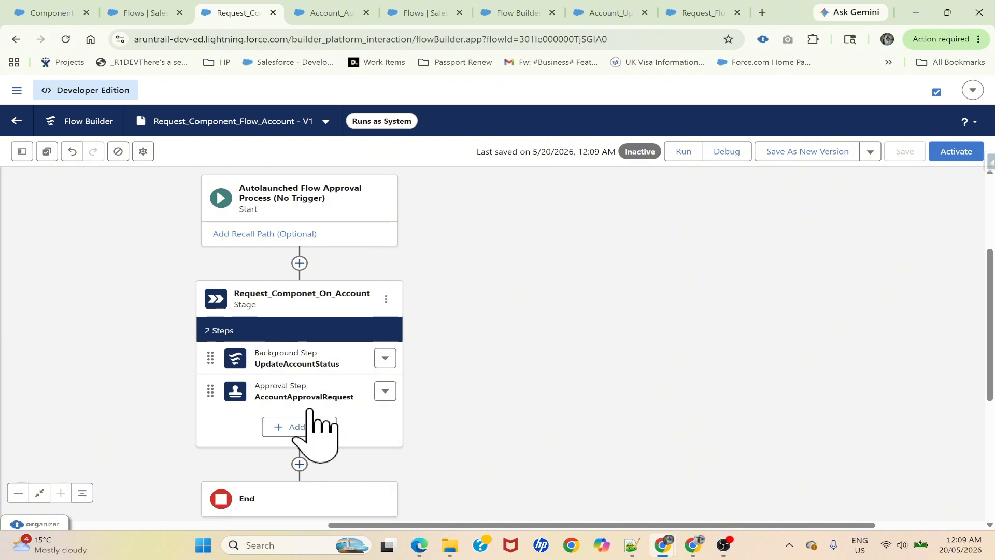
{"action": "left_click_drag", "start_coordinate": [110, 338], "coordinate": [178, 317]}
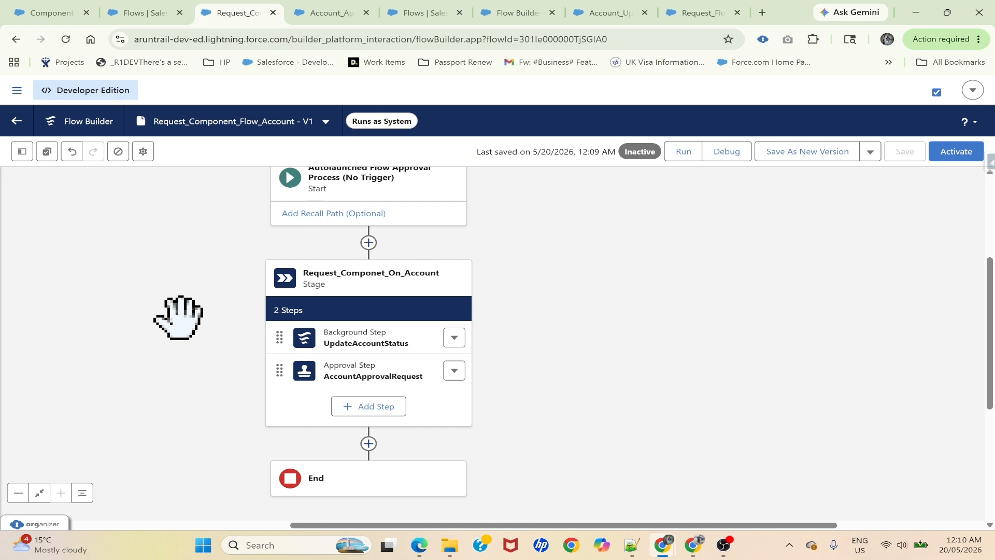
{"action": "scroll", "coordinate": [559, 335], "scroll_direction": "down", "scroll_amount": 1}
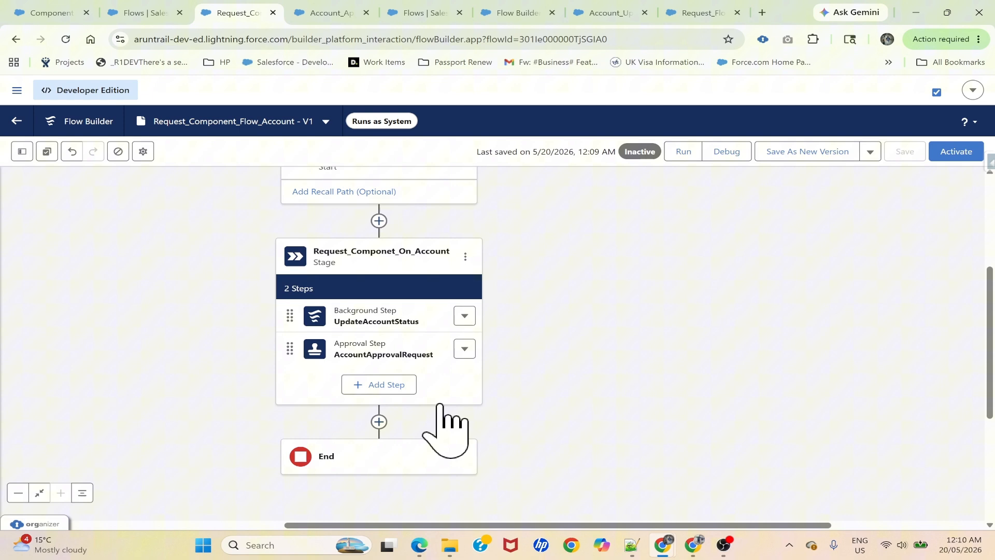
{"action": "left_click", "coordinate": [379, 421]}
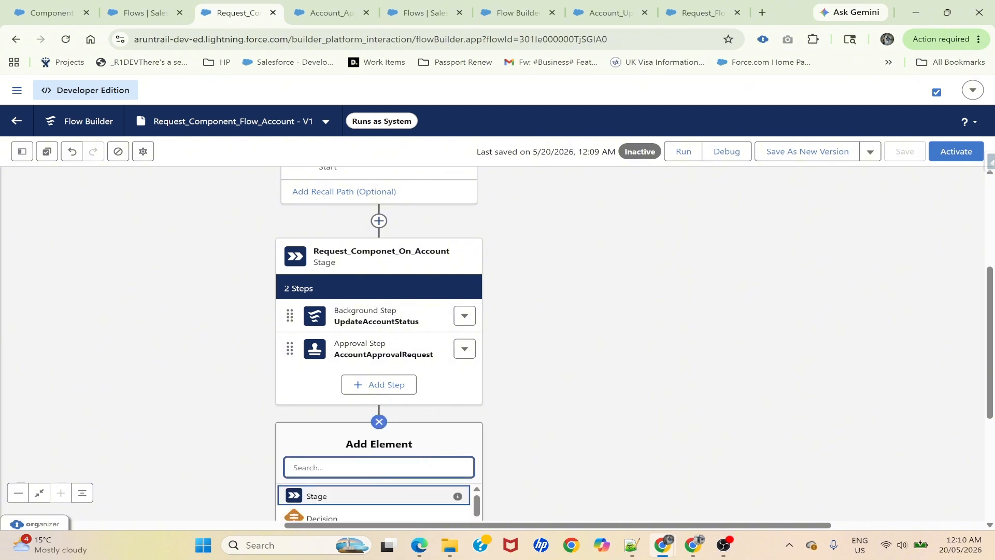
{"action": "scroll", "coordinate": [371, 461], "scroll_direction": "down", "scroll_amount": 1}
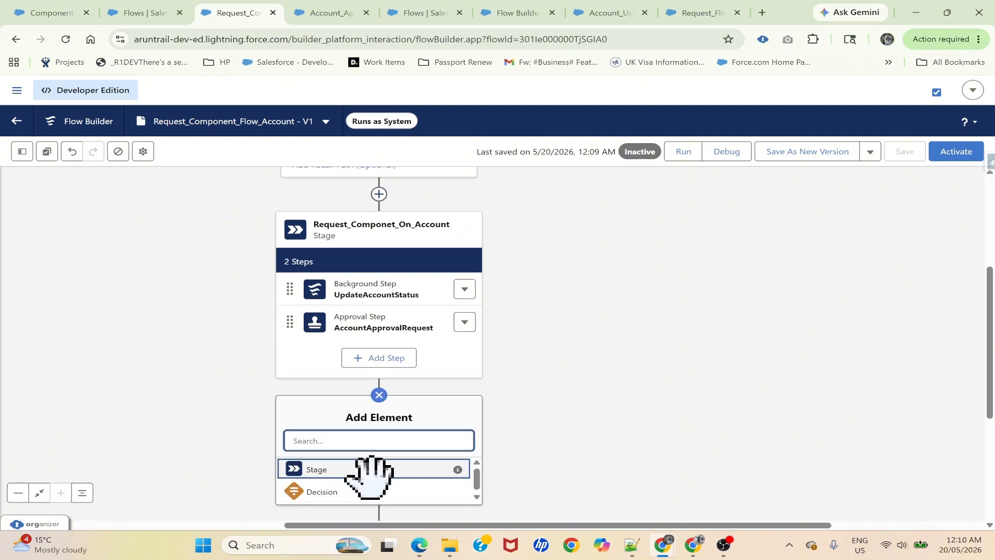
{"action": "left_click", "coordinate": [340, 486]}
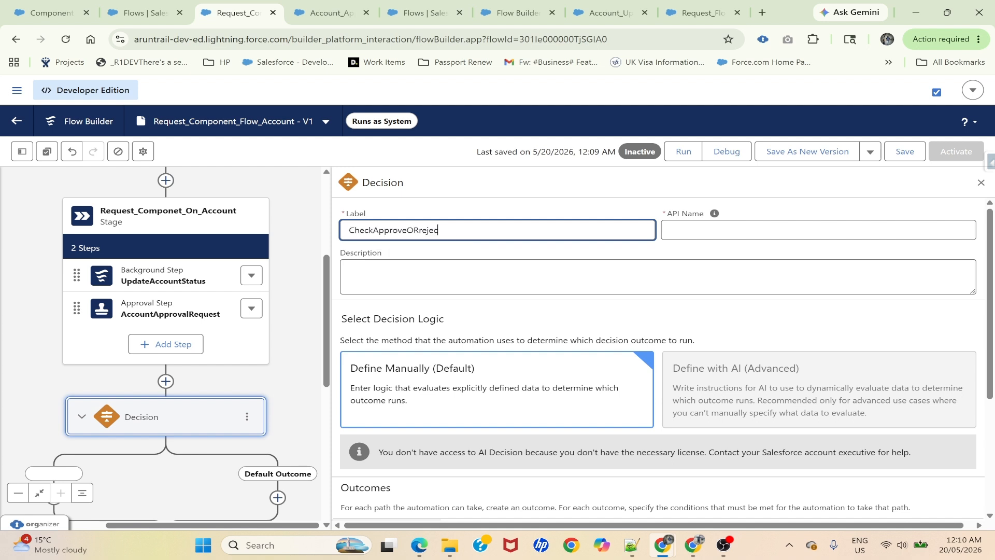
{"action": "key", "text": "Tab"}
Label the decision's new outcome IsApproved and give it the API name IsApproved.
{"action": "scroll", "coordinate": [658, 358], "scroll_direction": "down", "scroll_amount": 3}
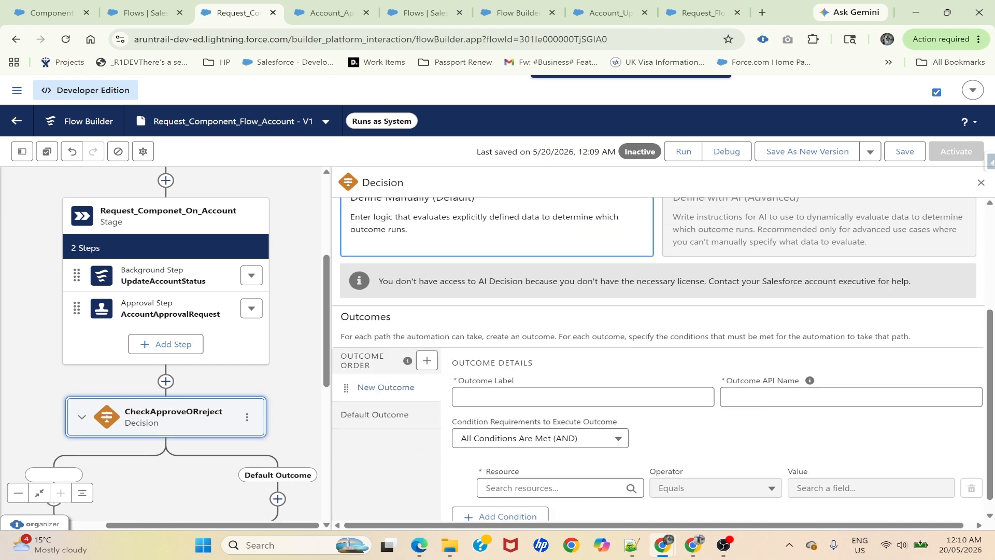
{"action": "scroll", "coordinate": [445, 422], "scroll_direction": "down", "scroll_amount": 1}
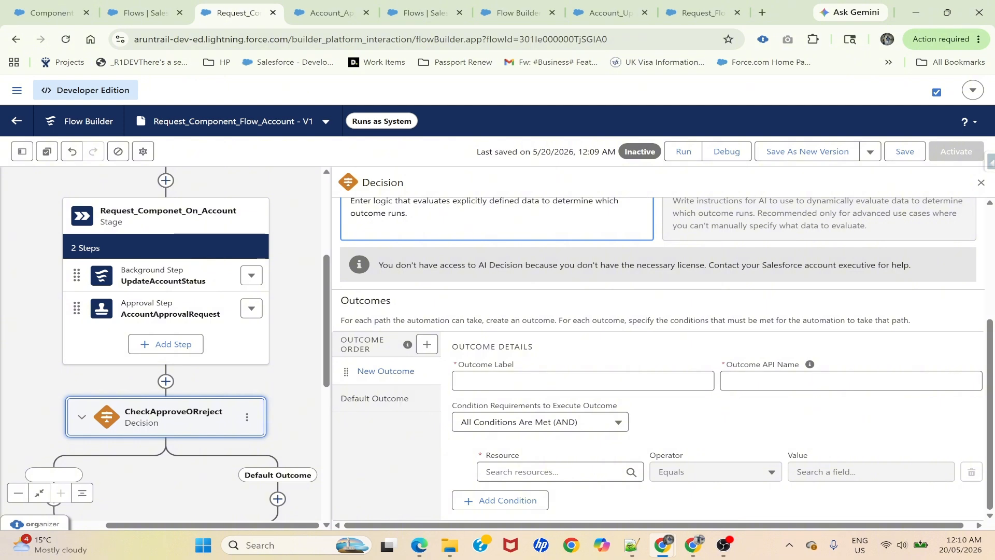
{"action": "left_click", "coordinate": [459, 381]}
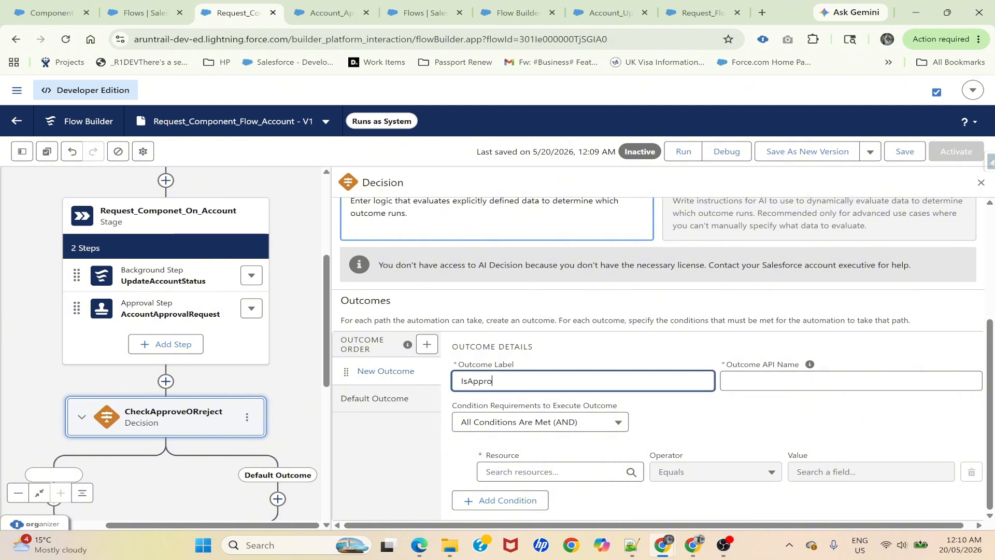
{"action": "left_click", "coordinate": [753, 409]}
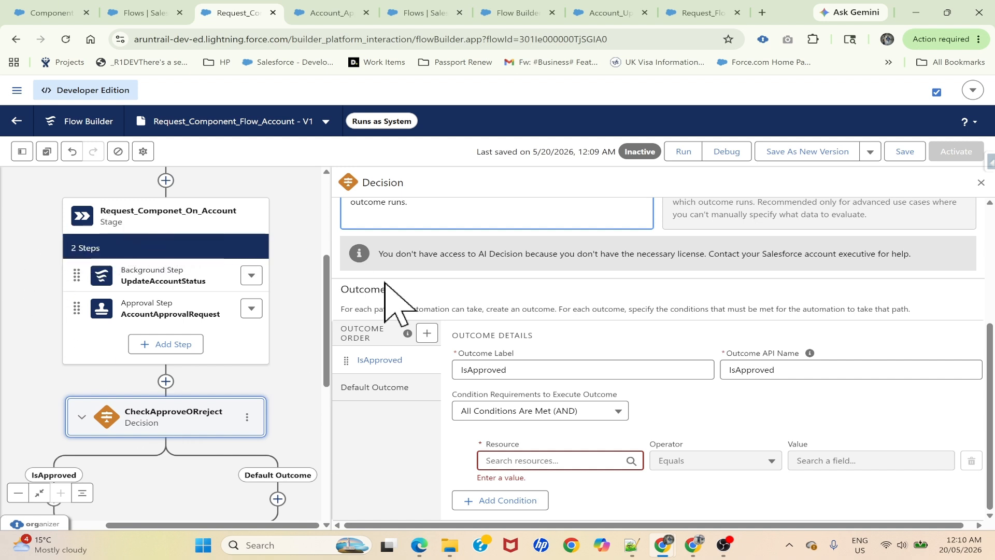
Set the IsApproved condition's resource to the approvalDecision output of the AccountApprovalRequest step in the Request_Componet_On_Account stage.
{"action": "left_click", "coordinate": [550, 460]}
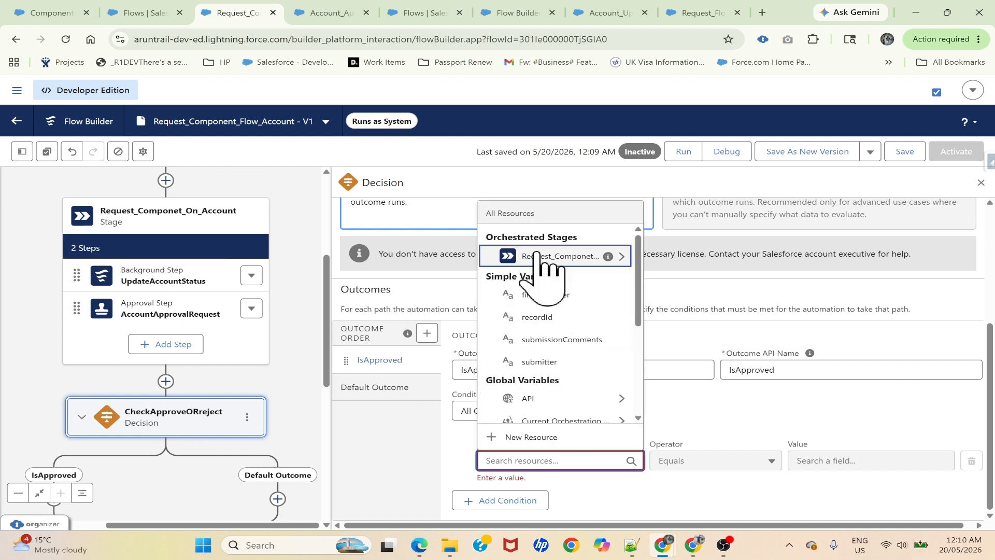
{"action": "left_click", "coordinate": [569, 257]}
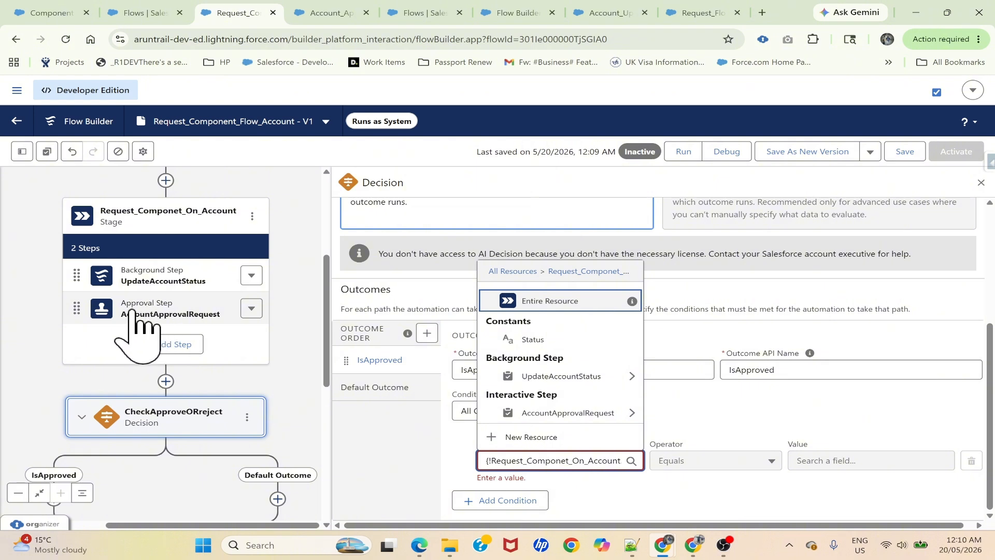
{"action": "left_click", "coordinate": [631, 413]}
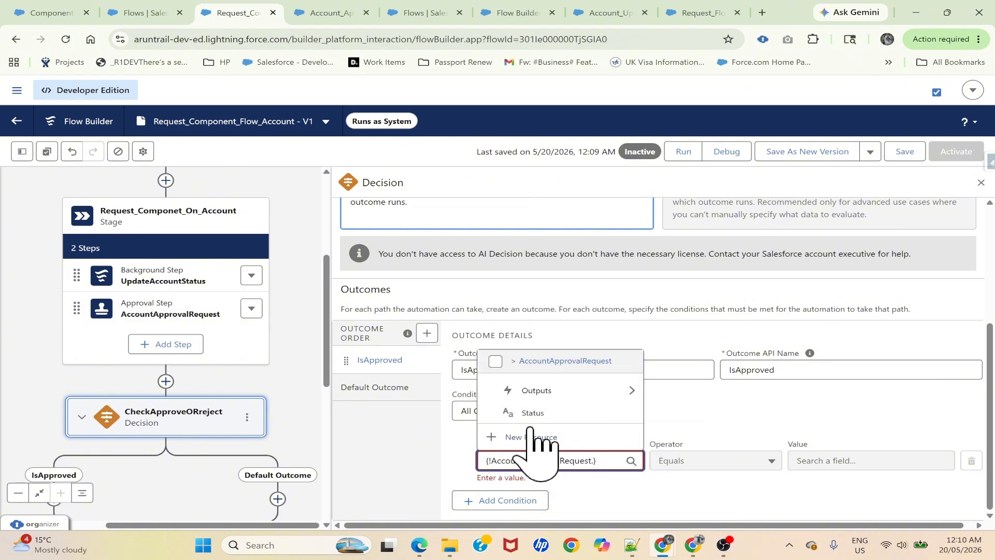
{"action": "left_click", "coordinate": [631, 390]}
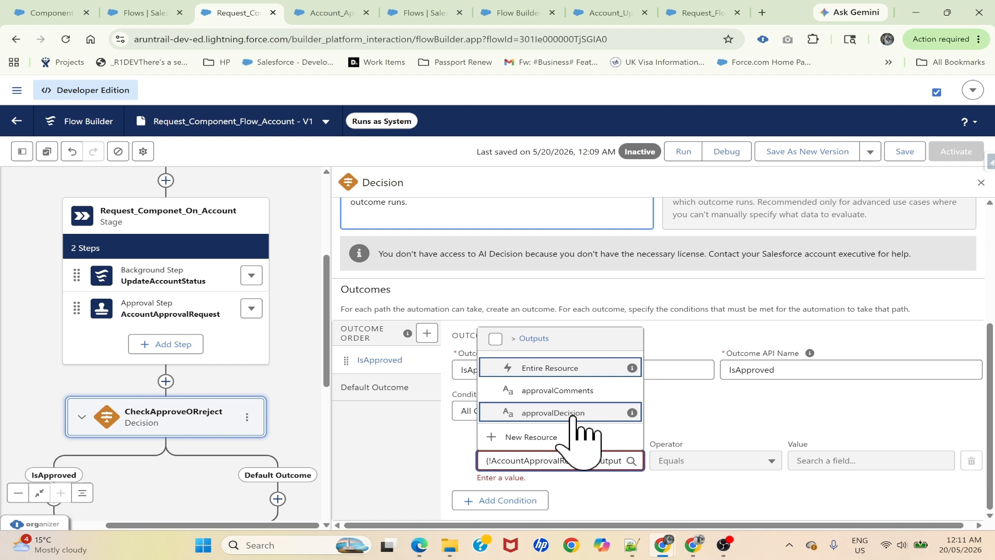
{"action": "left_click", "coordinate": [552, 413]}
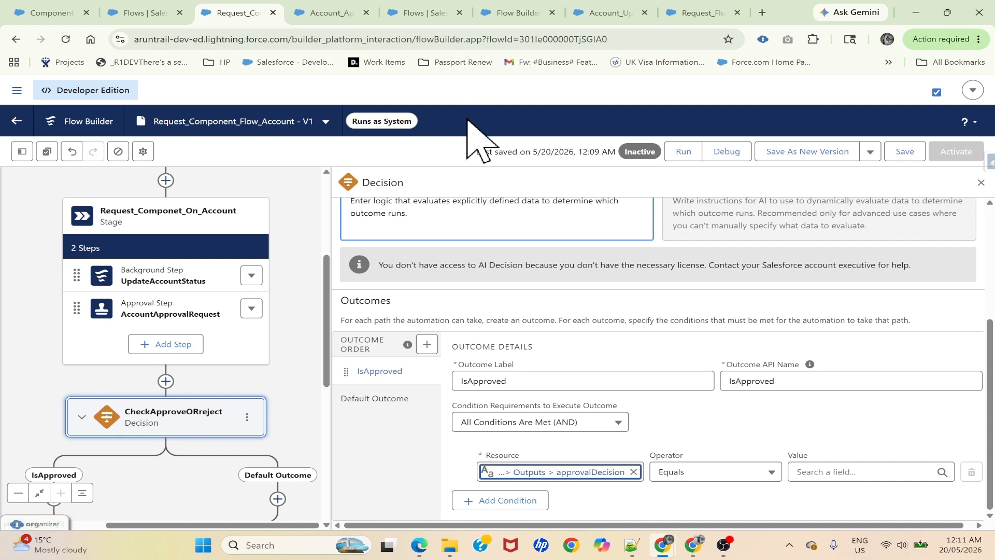
Switch to Account_Approval_Evaluate_Flow and examine the Evaluate Approval Request screen's Approval Decision radio buttons and the approvalDecision variable.
{"action": "left_click", "coordinate": [327, 13]}
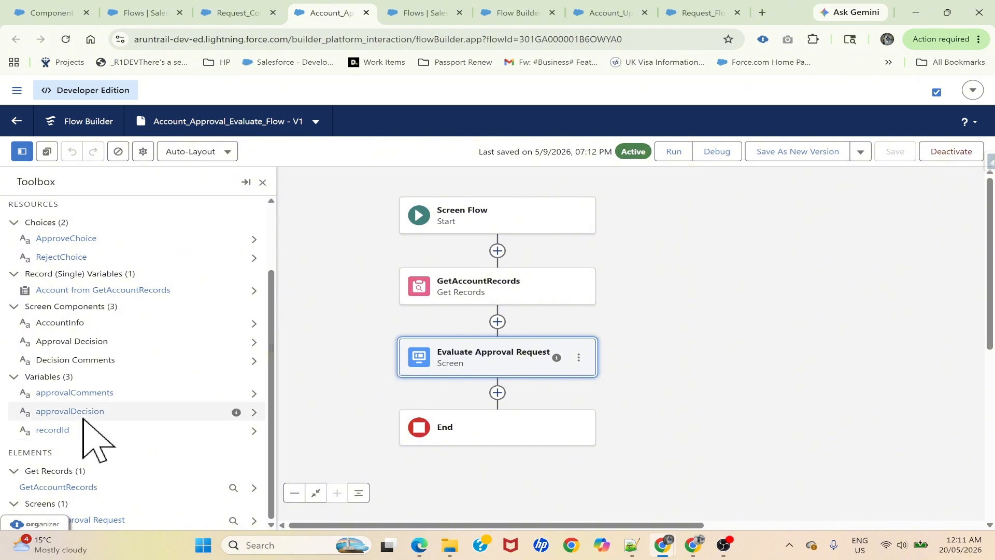
{"action": "double_click", "coordinate": [470, 361]}
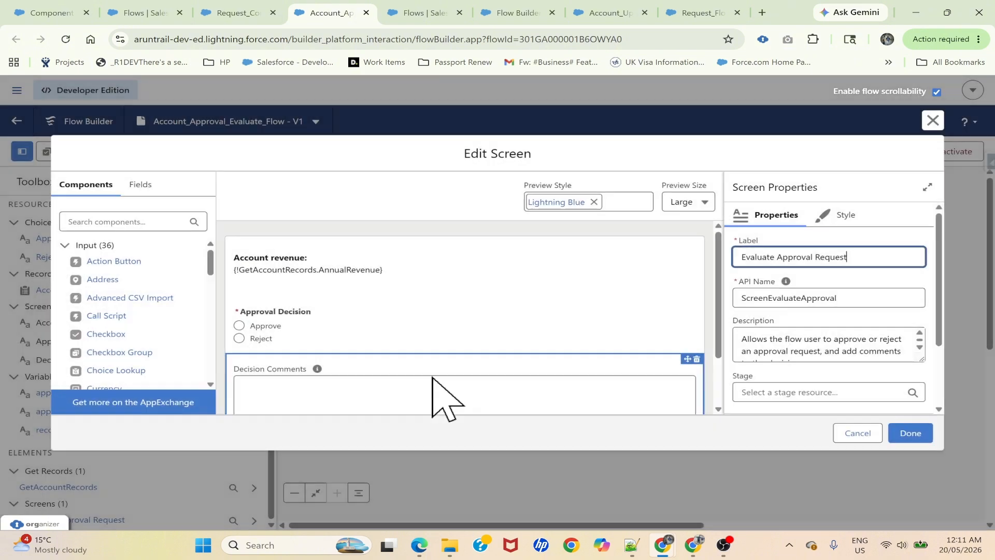
{"action": "left_click", "coordinate": [258, 327]}
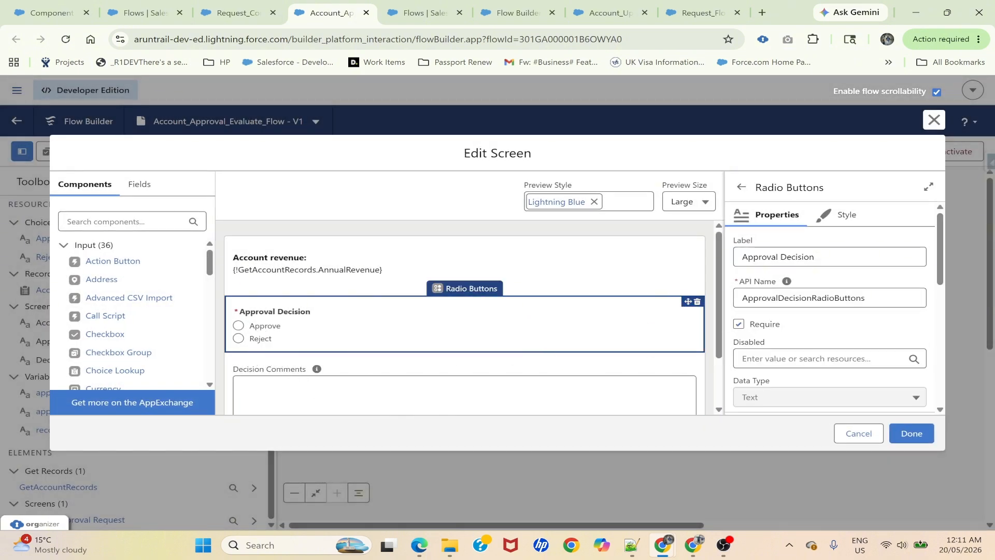
{"action": "scroll", "coordinate": [591, 371], "scroll_direction": "down", "scroll_amount": 1}
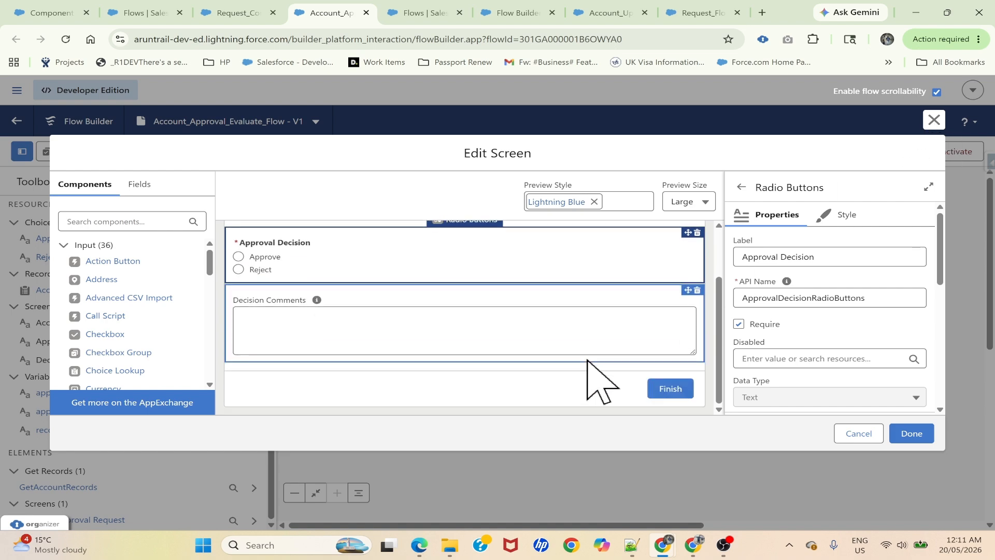
{"action": "left_click", "coordinate": [934, 121]}
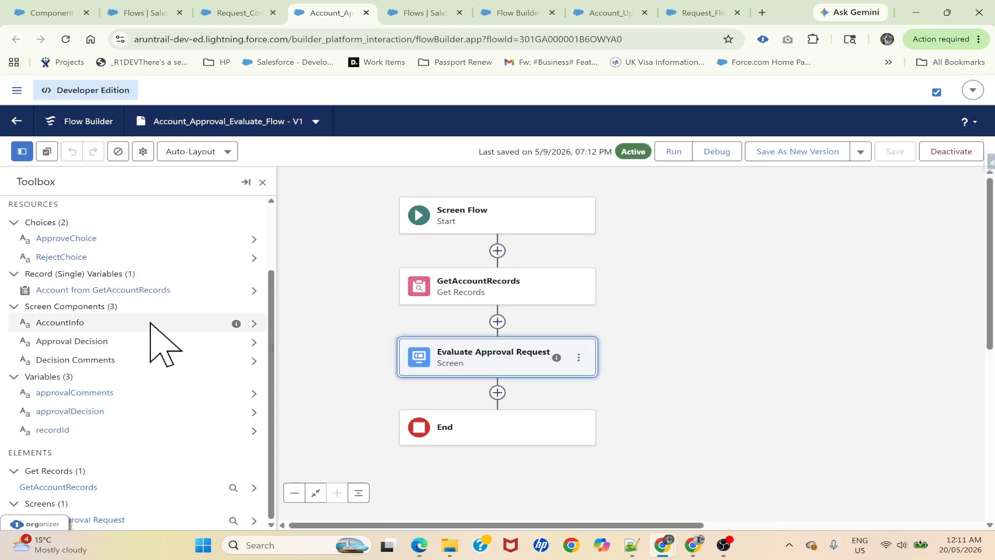
{"action": "left_click", "coordinate": [72, 412]}
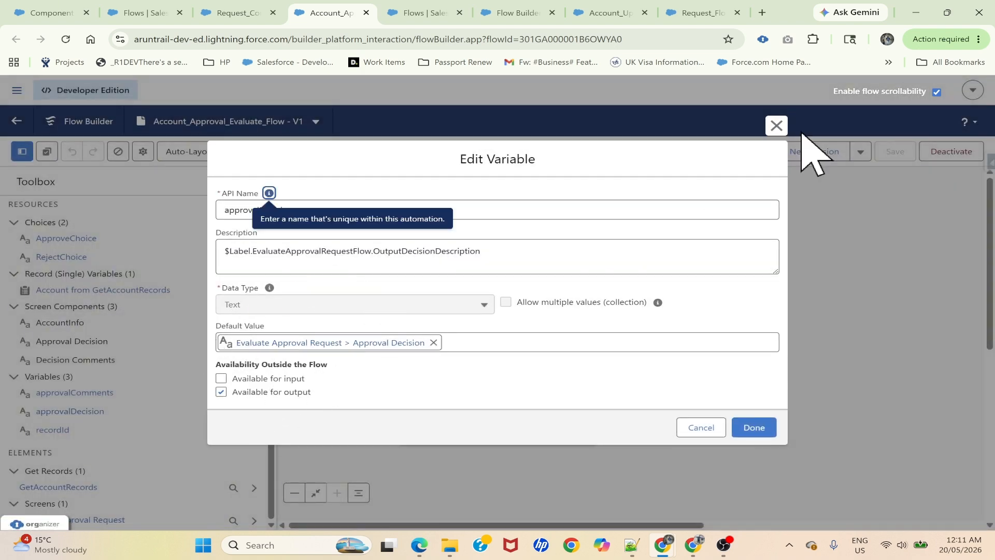
{"action": "left_click", "coordinate": [778, 125]}
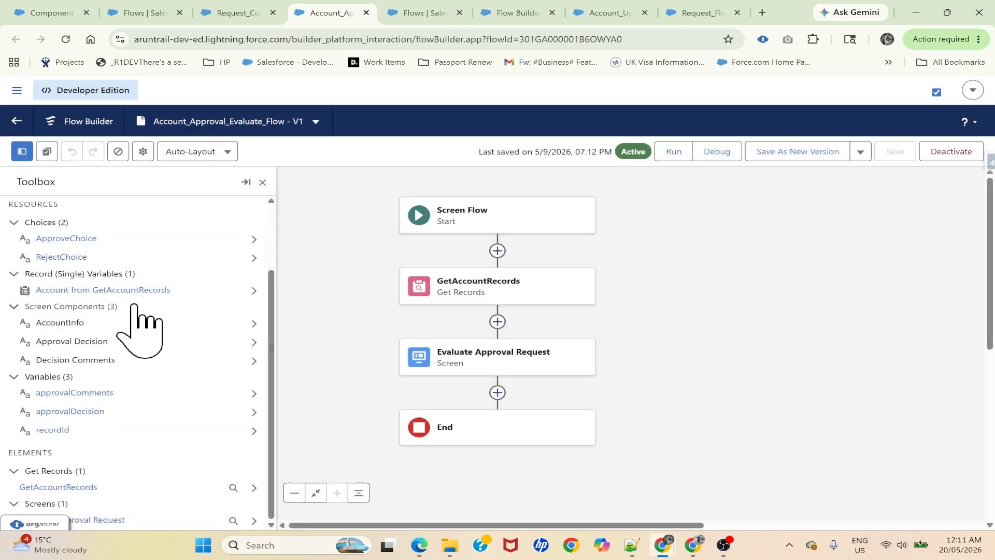
Check the choice values defined for the ApproveChoice and RejectChoice resources.
{"action": "scroll", "coordinate": [134, 311], "scroll_direction": "up", "scroll_amount": 1}
{"action": "left_click", "coordinate": [67, 300]}
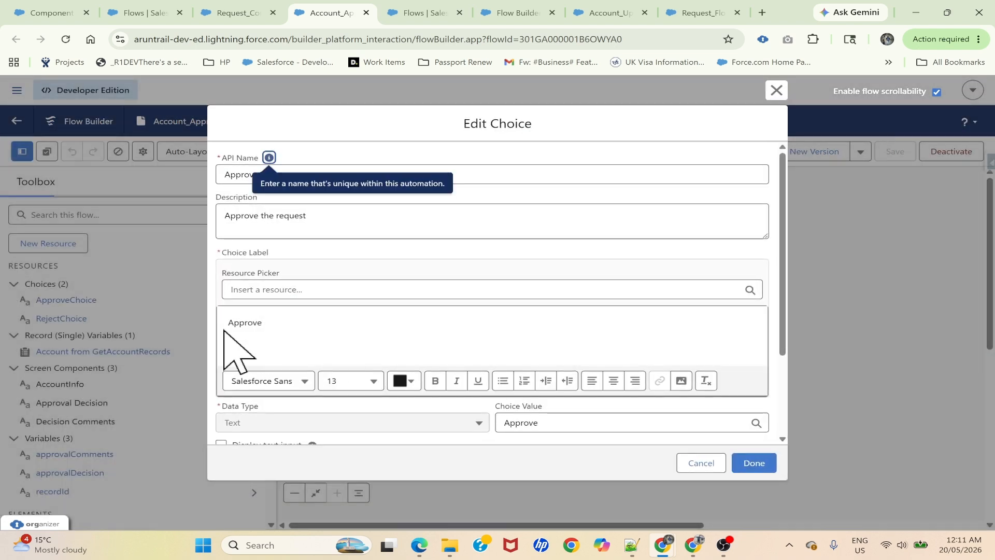
{"action": "left_click", "coordinate": [777, 91]}
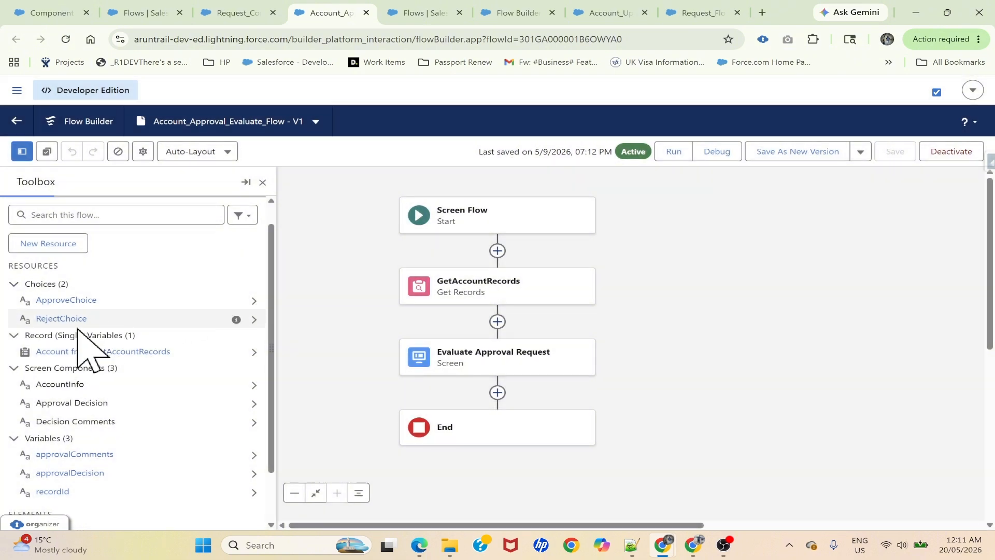
{"action": "left_click", "coordinate": [63, 319]}
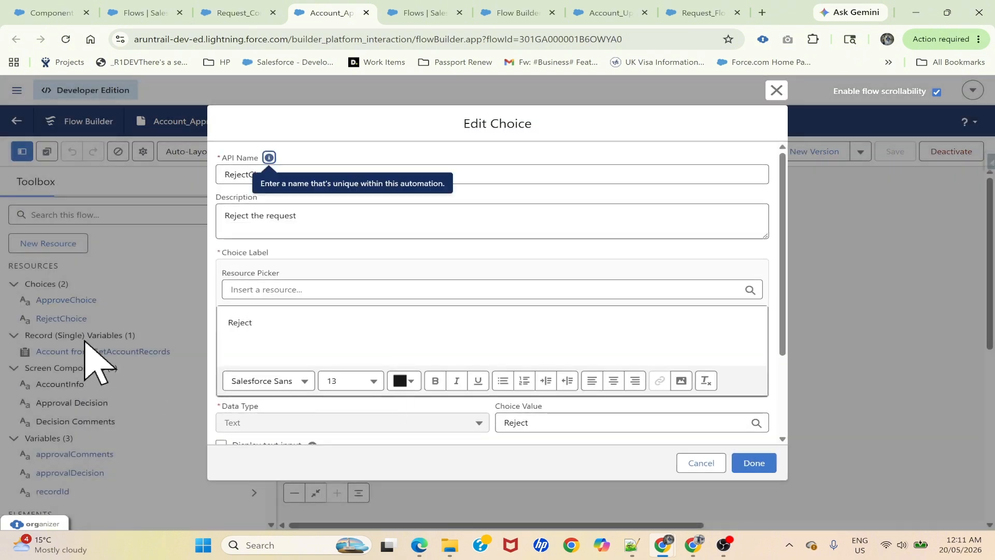
{"action": "left_click", "coordinate": [777, 91]}
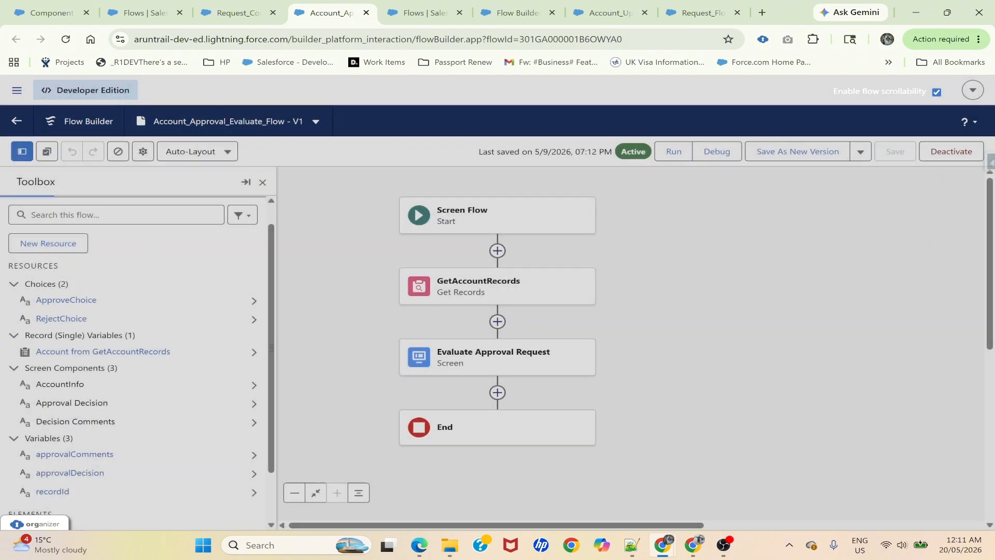
{"action": "left_click", "coordinate": [66, 299]}
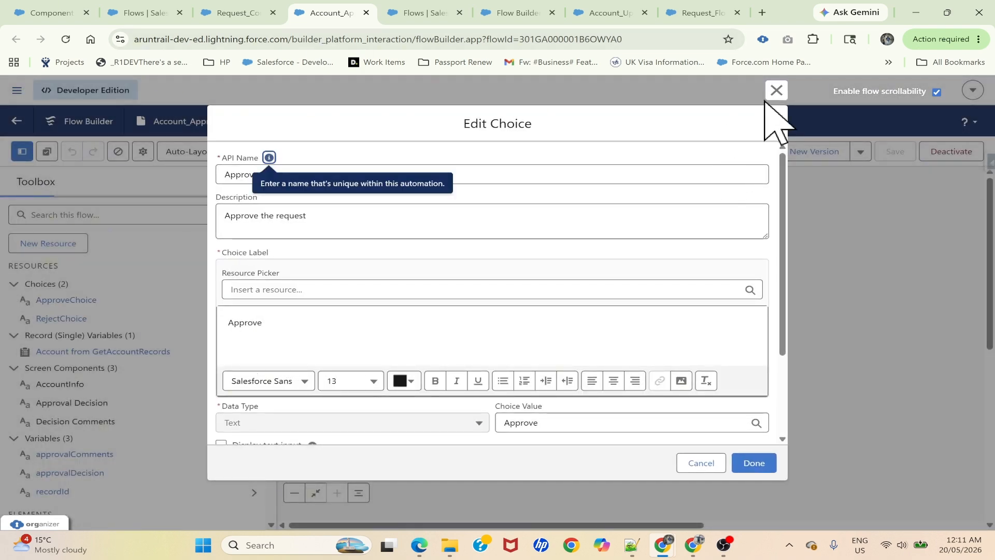
{"action": "left_click", "coordinate": [777, 91]}
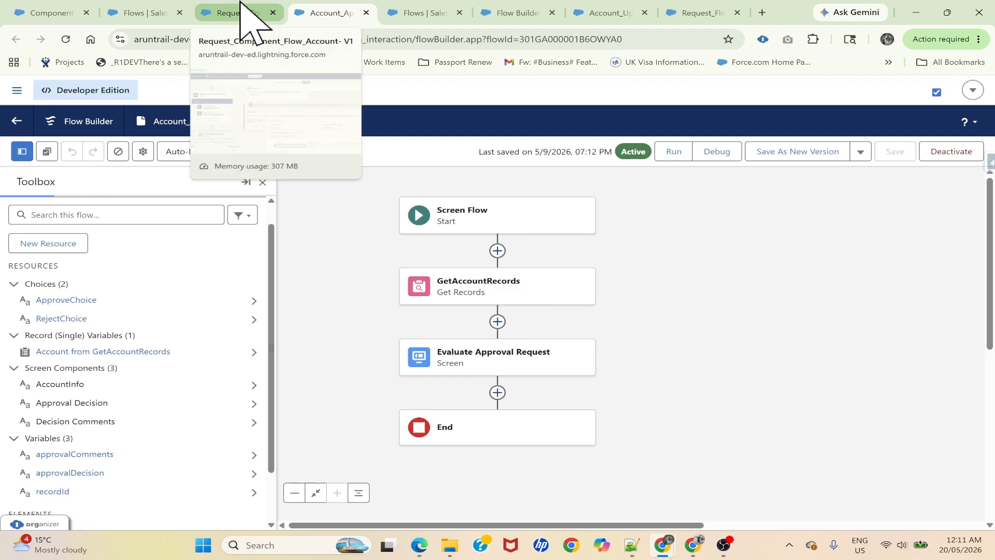
Return to Request_Component_Flow_Account in its own maximized window and set the IsApproved condition's value to Approve.
{"action": "left_click_drag", "start_coordinate": [239, 11], "coordinate": [508, 300]}
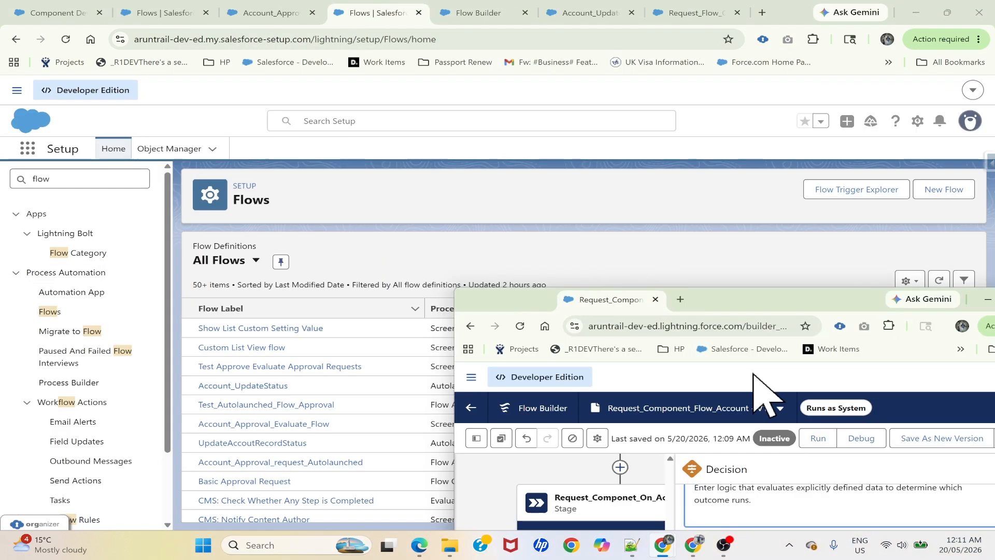
{"action": "double_click", "coordinate": [826, 310]}
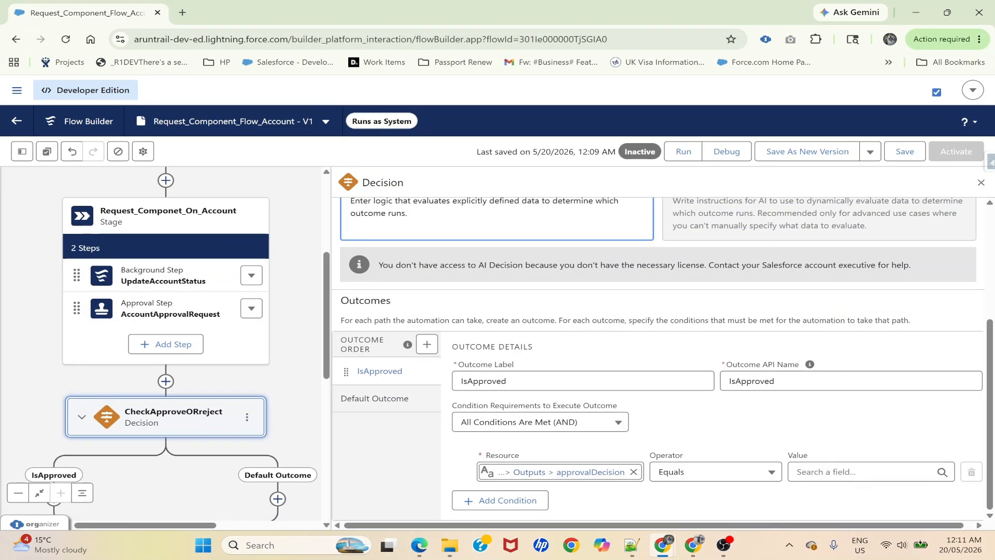
{"action": "left_click", "coordinate": [850, 472]}
{"action": "type", "text": "A"}
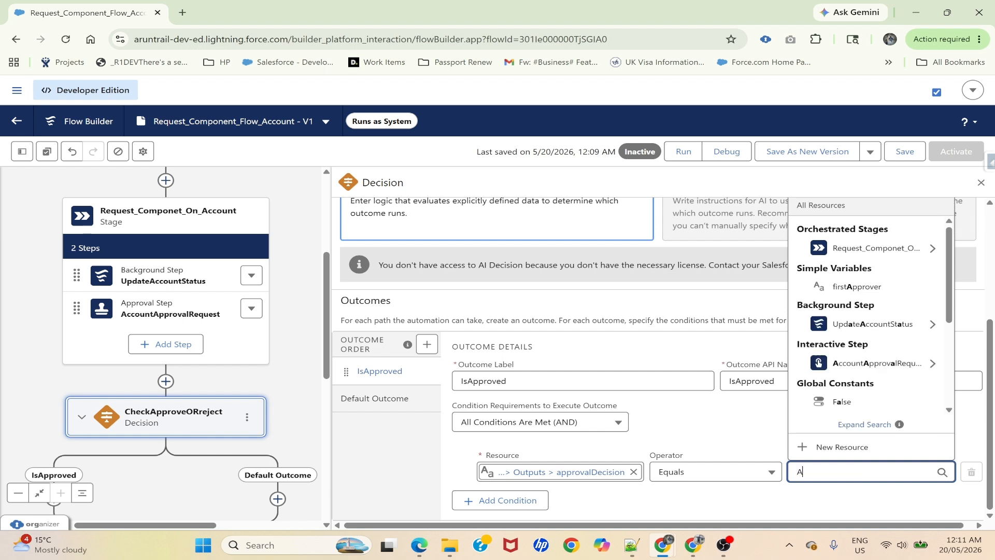
{"action": "type", "text": "pp"}
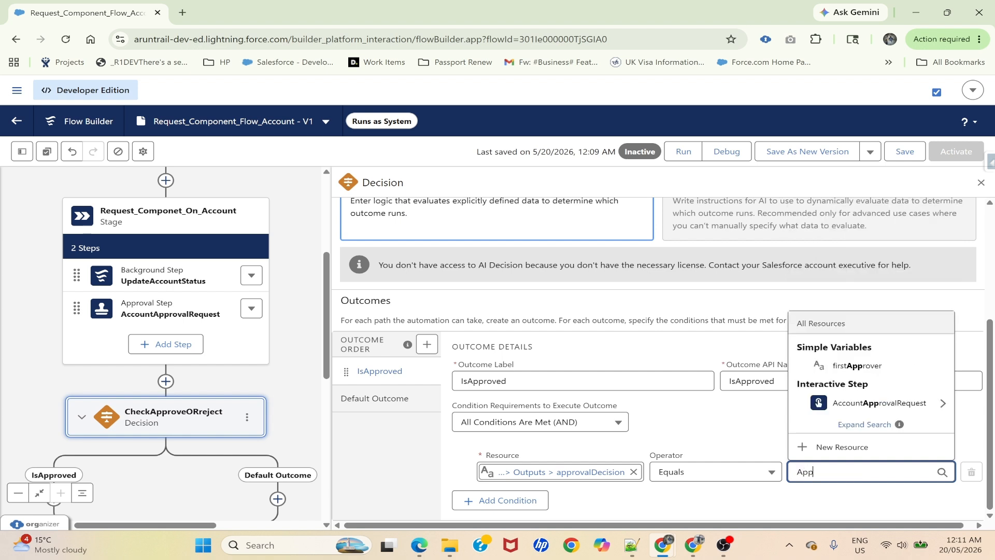
{"action": "type", "text": "rove"}
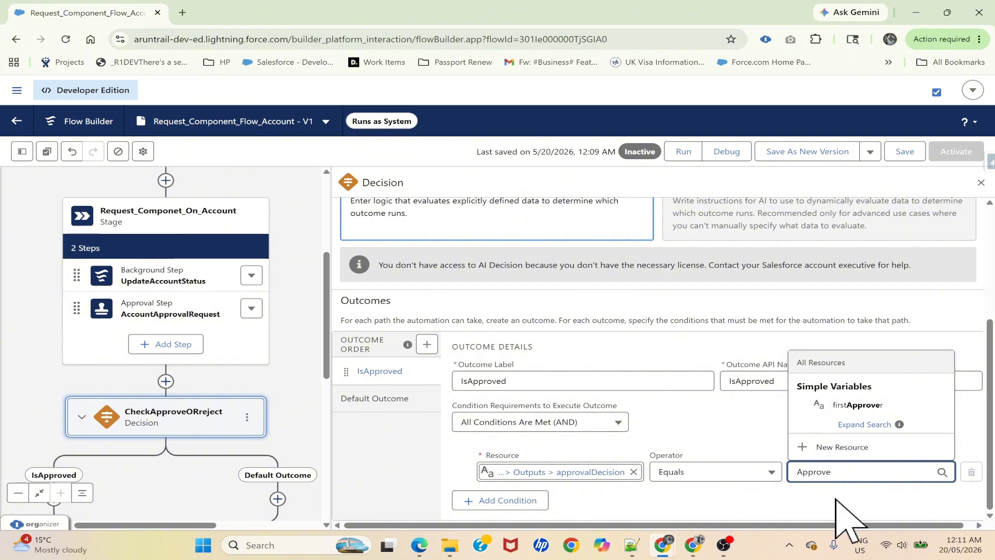
{"action": "left_click", "coordinate": [836, 498]}
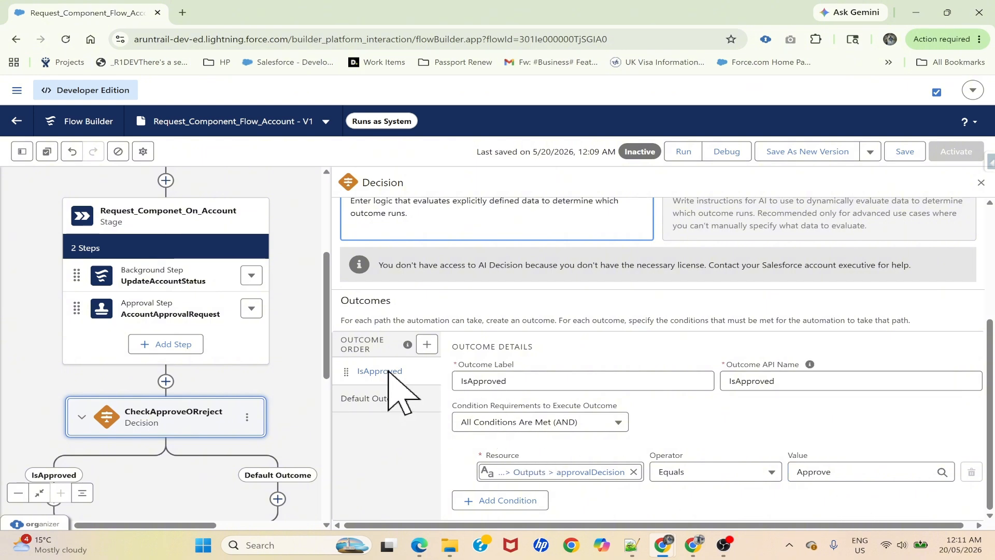
Add a second outcome to the decision with the label and API name IsRejected.
{"action": "left_click", "coordinate": [428, 345]}
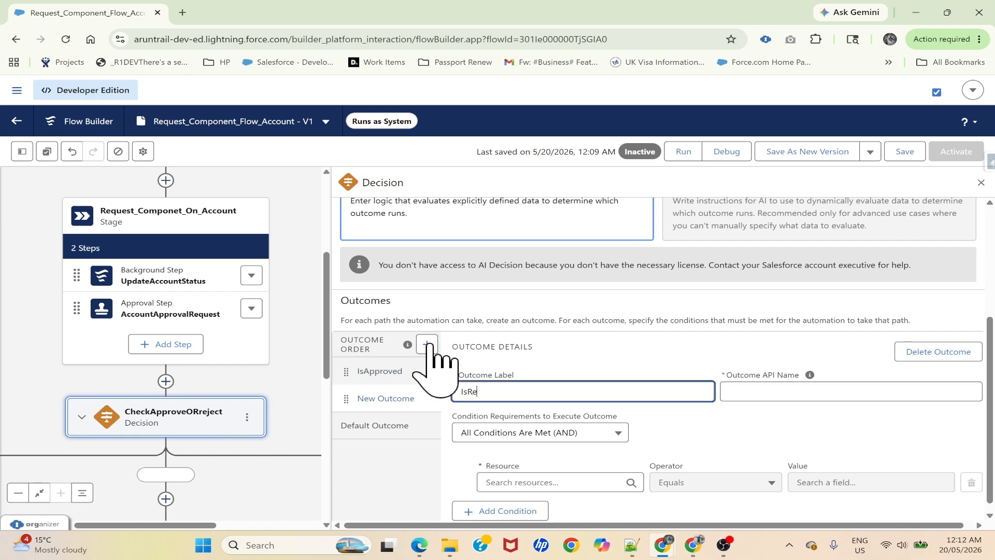
{"action": "type", "text": "IsRejected"}
{"action": "left_click", "coordinate": [858, 393]}
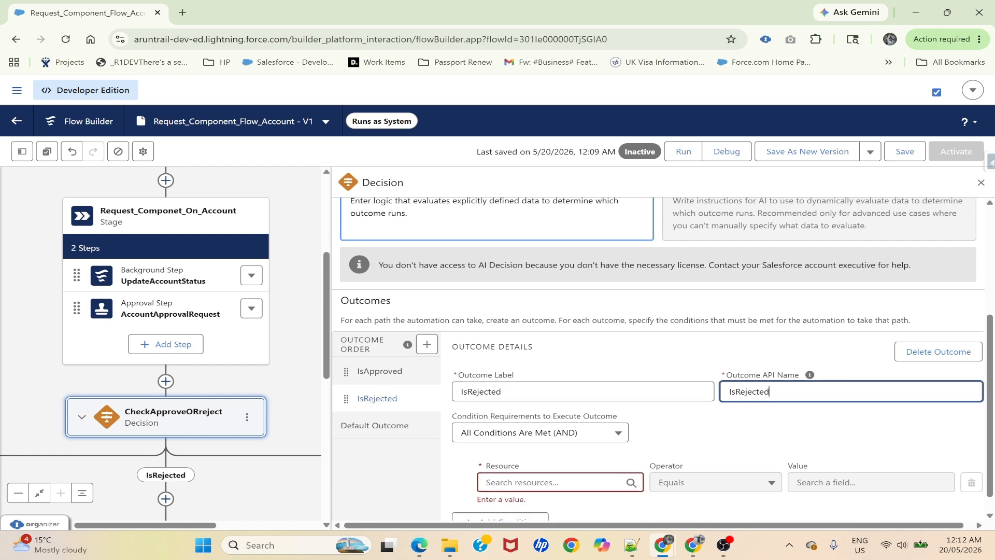
Set the IsRejected condition to the AccountApprovalRequest step's approvalDecision output Equals Reject.
{"action": "scroll", "coordinate": [714, 457], "scroll_direction": "down", "scroll_amount": 1}
{"action": "left_click", "coordinate": [549, 460]}
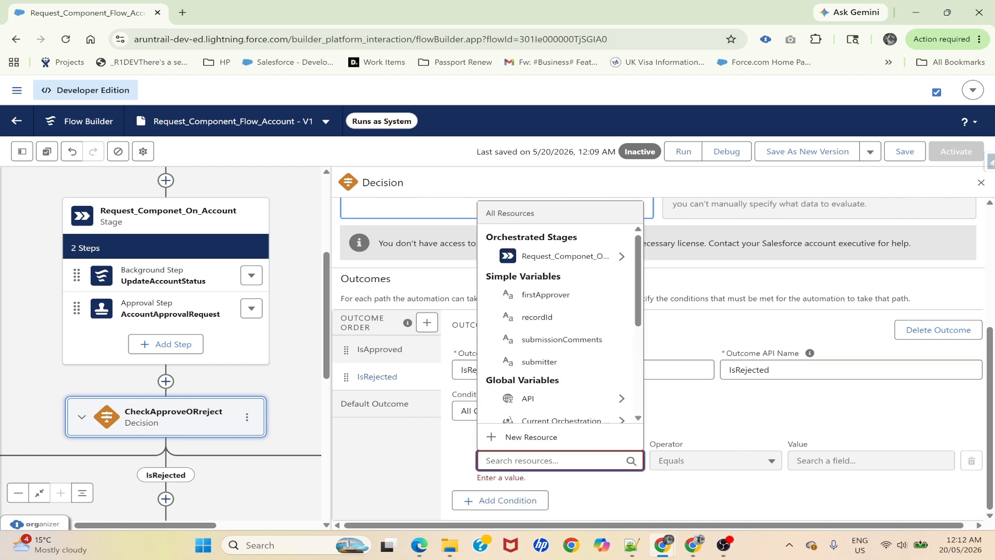
{"action": "left_click", "coordinate": [622, 256]}
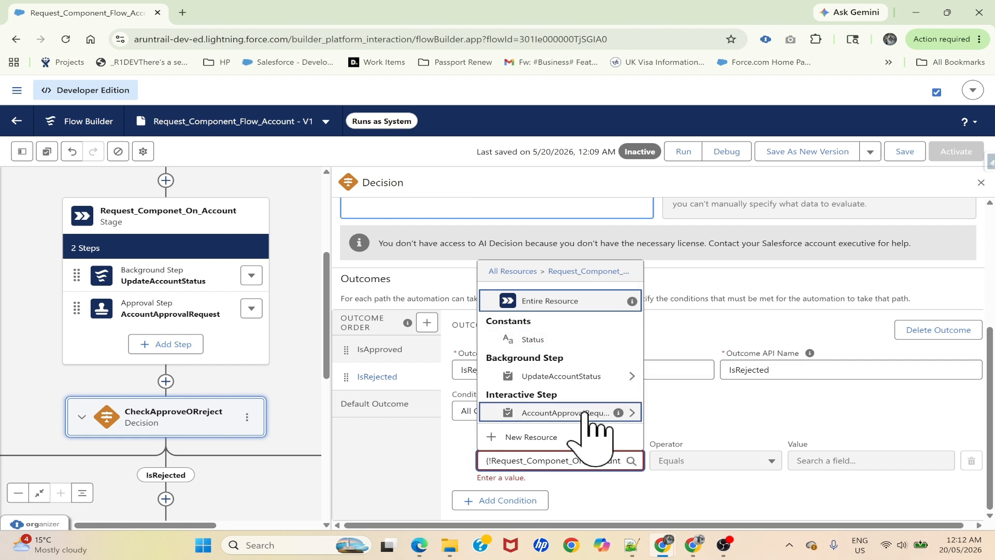
{"action": "left_click", "coordinate": [631, 413]}
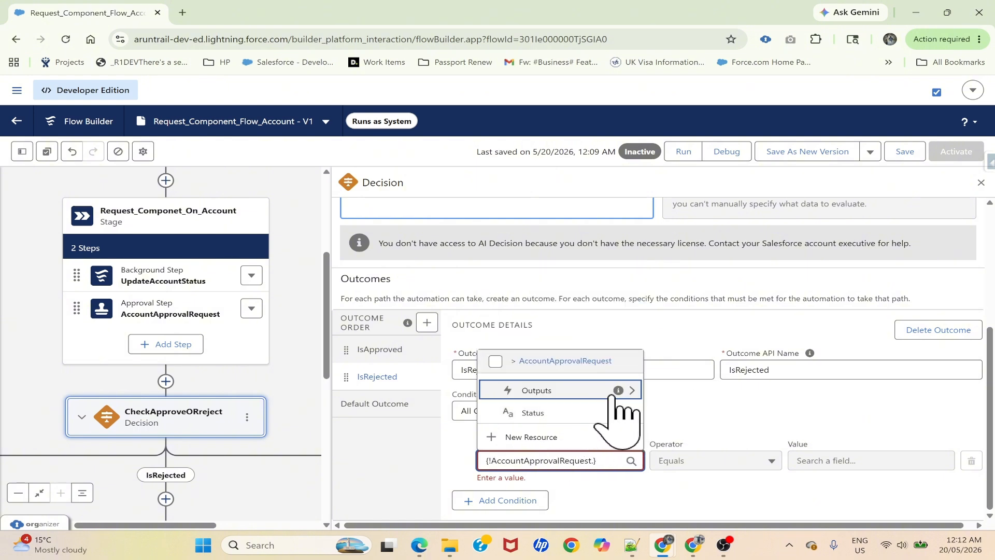
{"action": "left_click", "coordinate": [631, 390]}
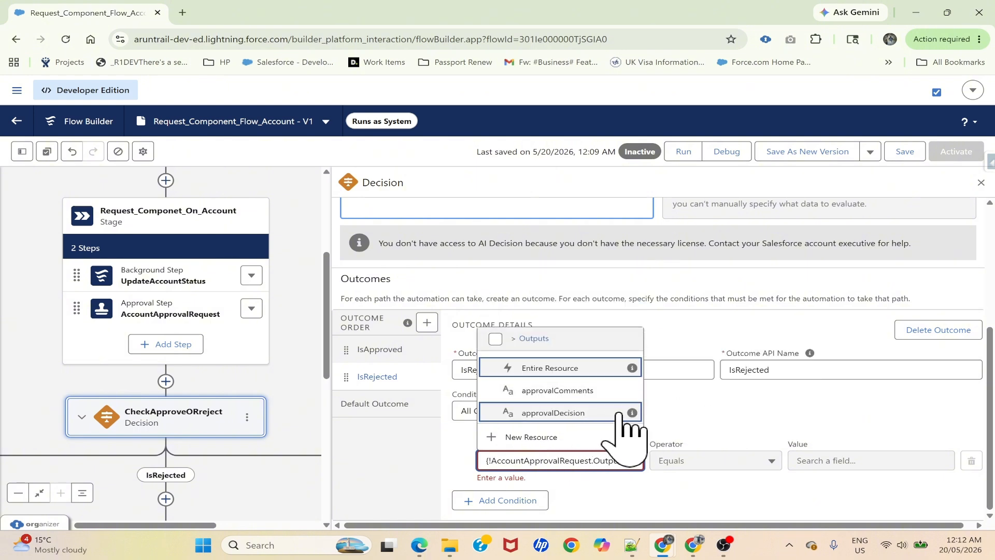
{"action": "left_click", "coordinate": [603, 414]}
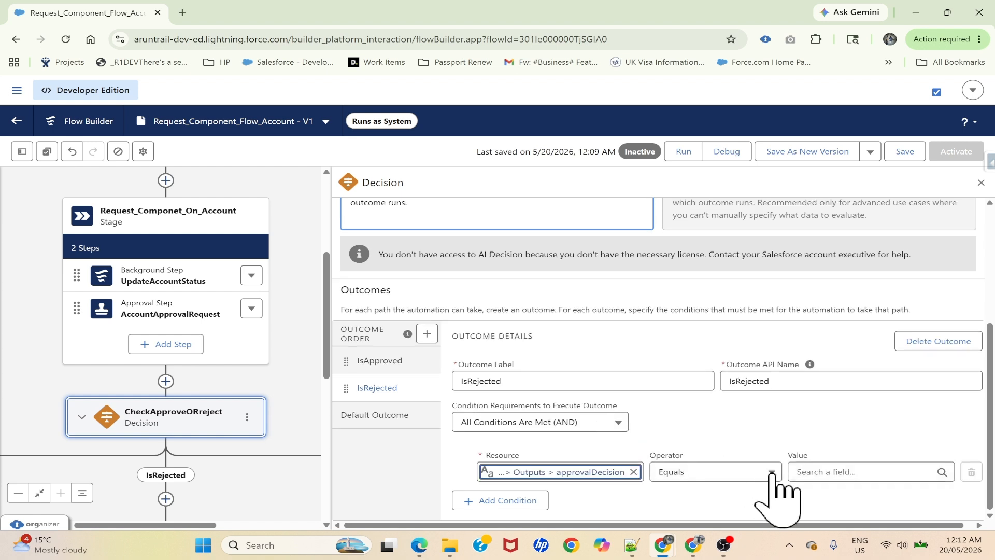
{"action": "left_click", "coordinate": [852, 473]}
{"action": "type", "text": "Reject"}
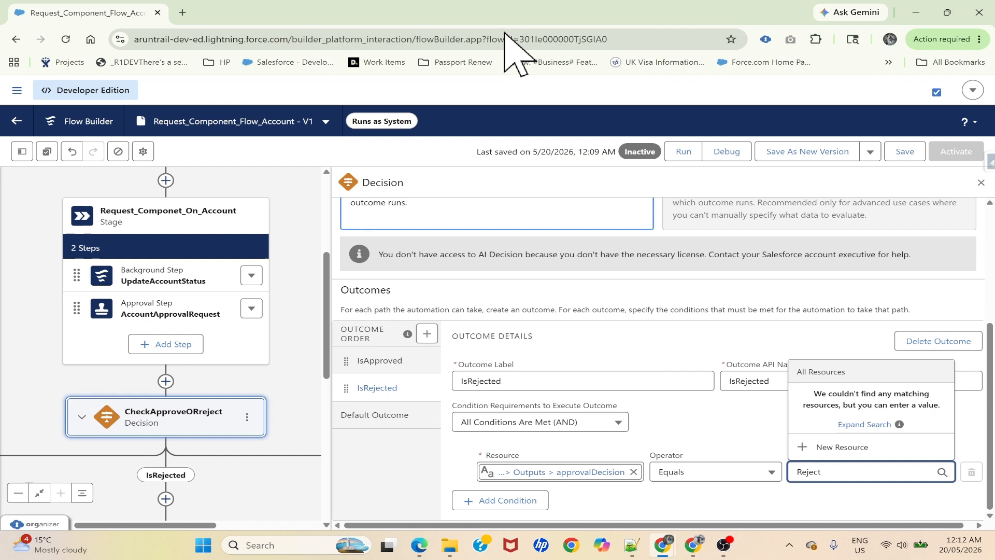
Check the choice value of the RejectChoice resource in Account_Approval_Evaluate_Flow, and return to Request_Component_Flow_Account.
{"action": "key", "text": "alt+Tab"}
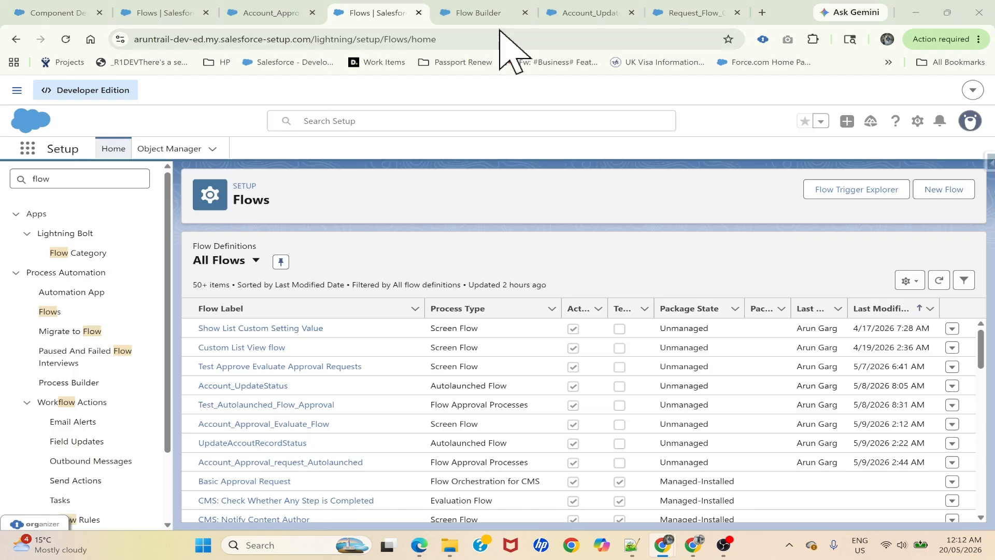
{"action": "left_click", "coordinate": [459, 6]}
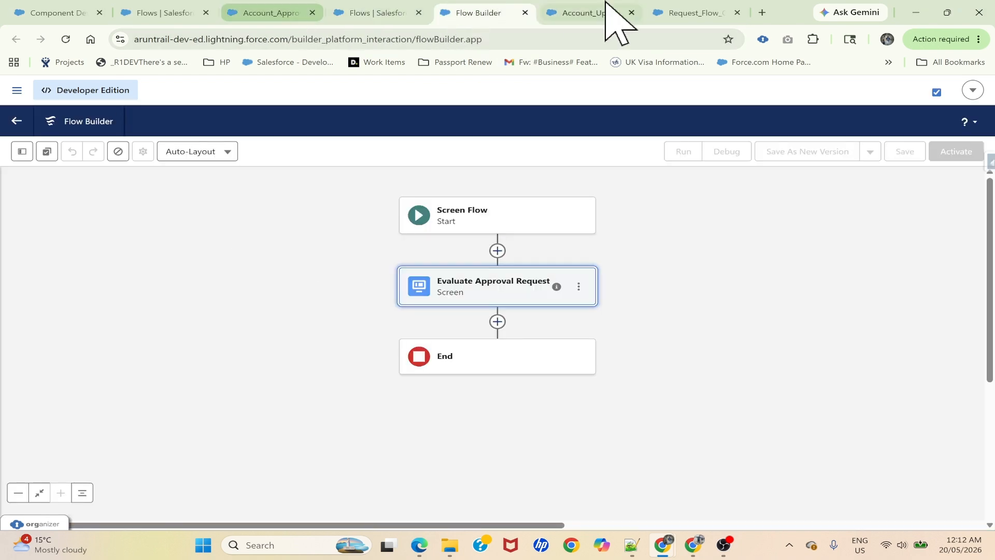
{"action": "left_click", "coordinate": [473, 303]}
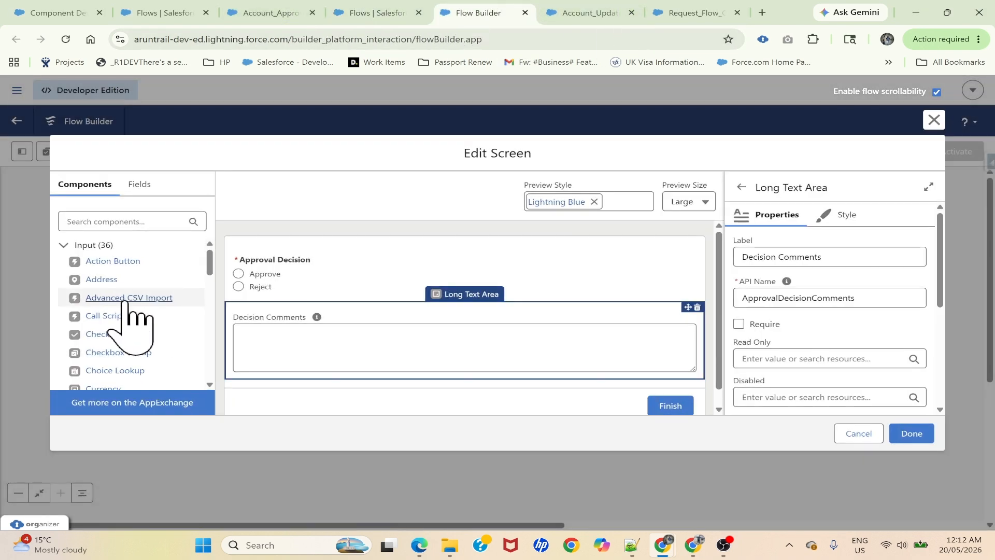
{"action": "left_click", "coordinate": [257, 11]}
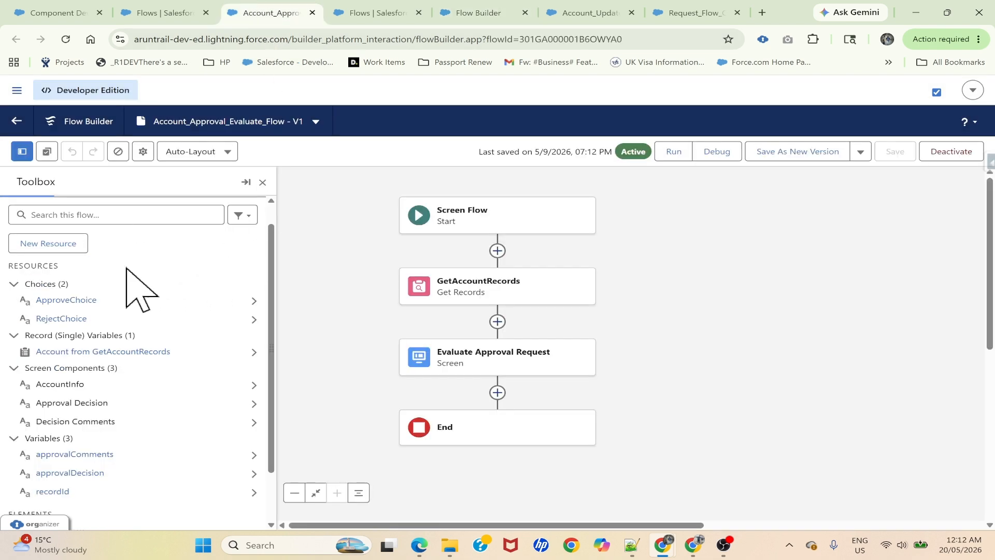
{"action": "left_click", "coordinate": [67, 318]}
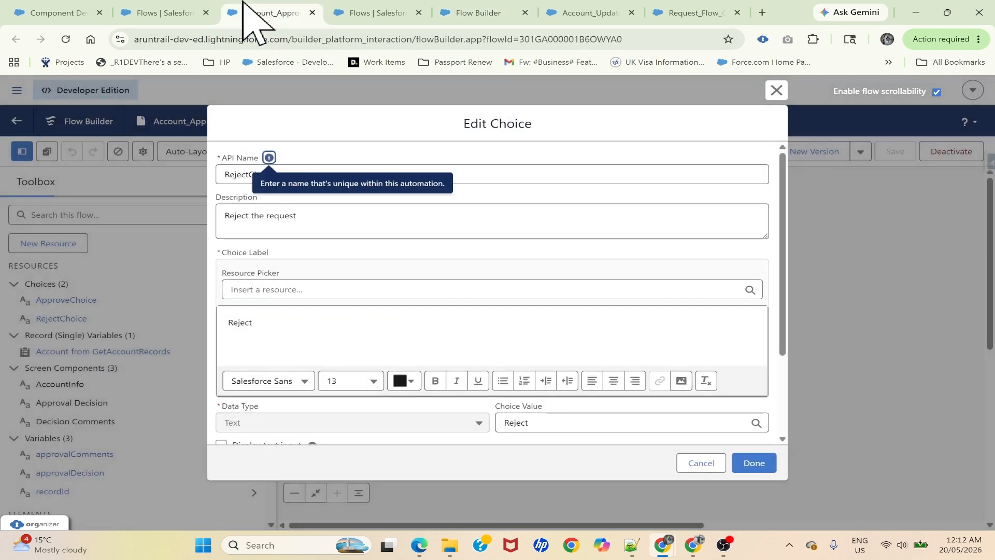
{"action": "key", "text": "alt+Tab"}
Save the flow with the IsRejected condition and add a stage on the decision's IsApproved path.
{"action": "left_click", "coordinate": [714, 429]}
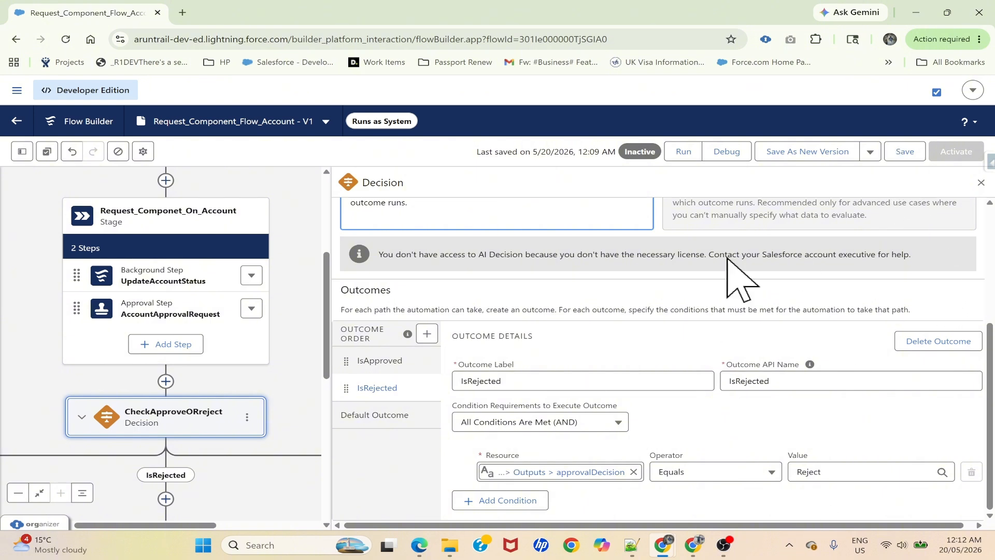
{"action": "left_click", "coordinate": [890, 157]}
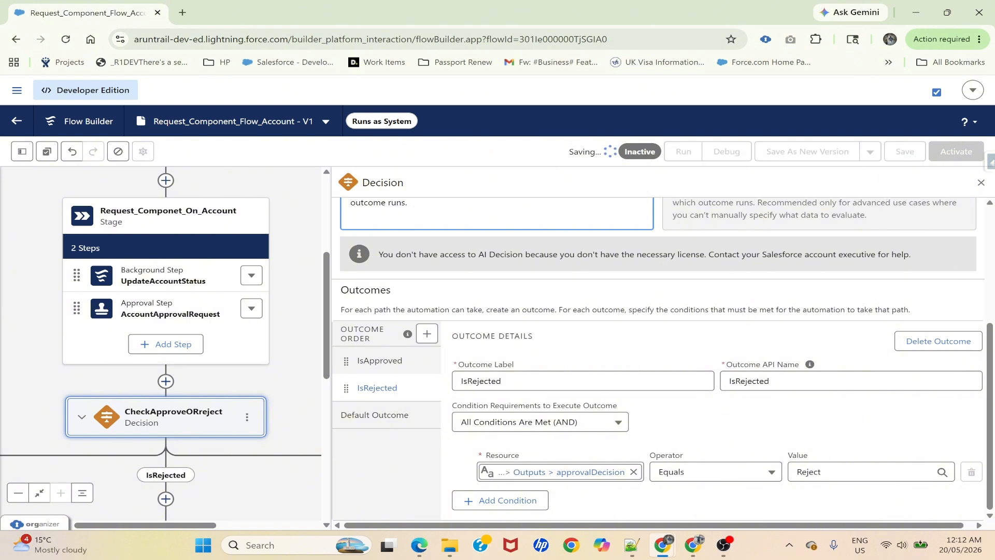
{"action": "left_click", "coordinate": [182, 418]}
{"action": "left_click_drag", "start_coordinate": [118, 385], "coordinate": [186, 253]}
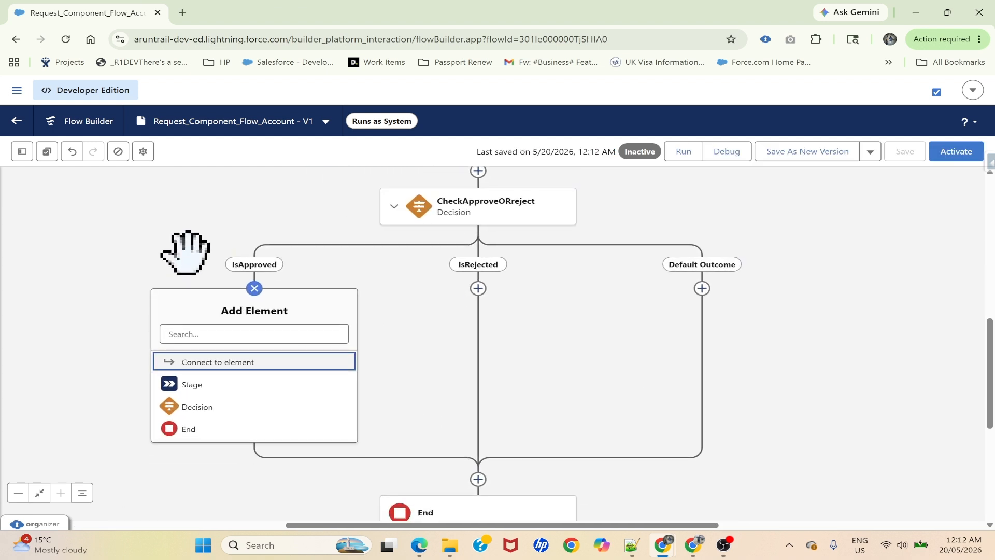
{"action": "left_click", "coordinate": [193, 386]}
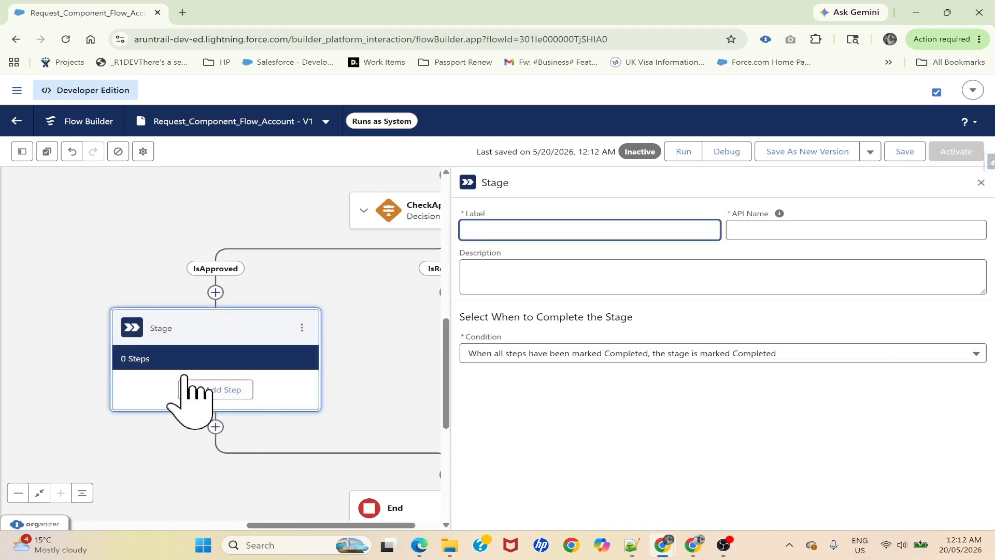
Add a background step with label and API name UpdateAccountApproved to the IsApproved path's stage, running the Account_UpdateStatus action.
{"action": "left_click", "coordinate": [200, 389]}
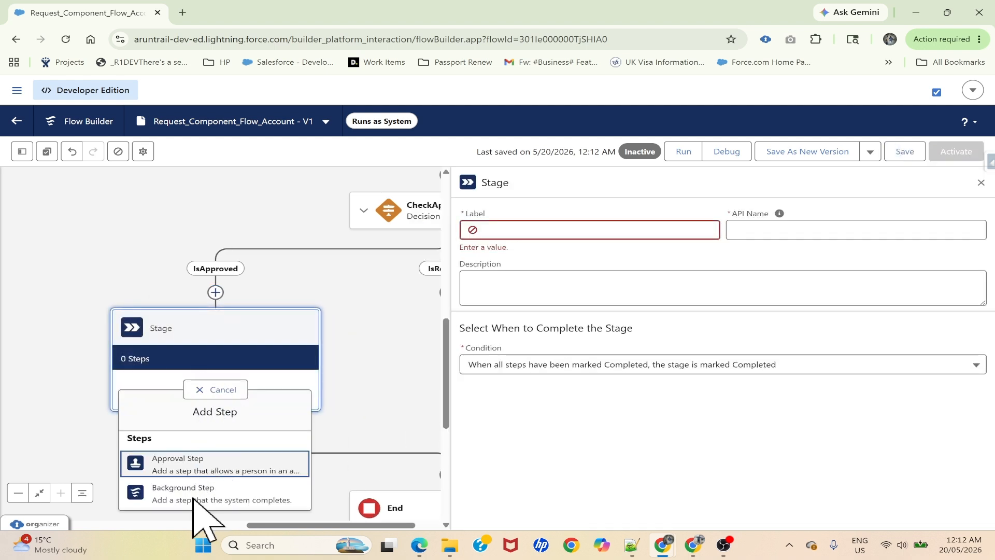
{"action": "left_click", "coordinate": [194, 495]}
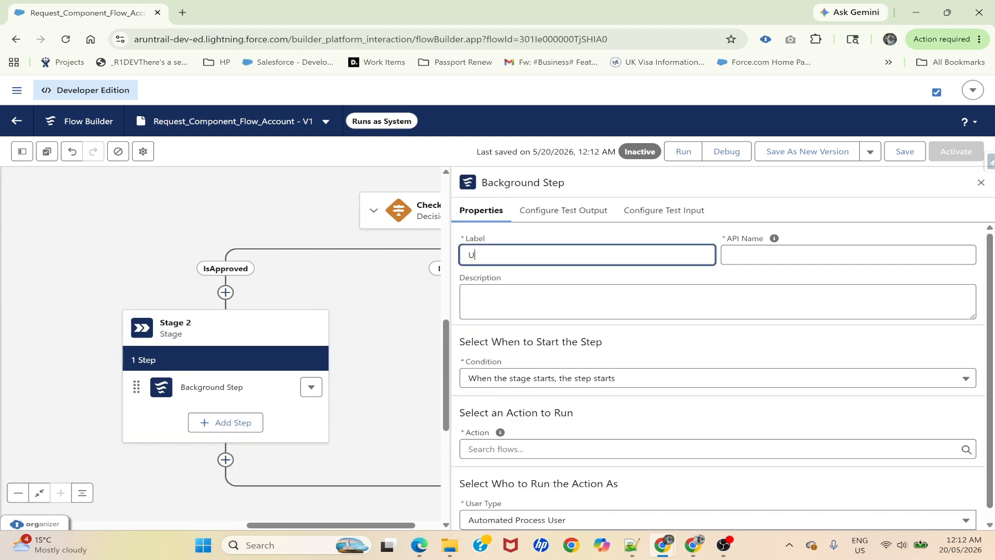
{"action": "left_click", "coordinate": [773, 254]}
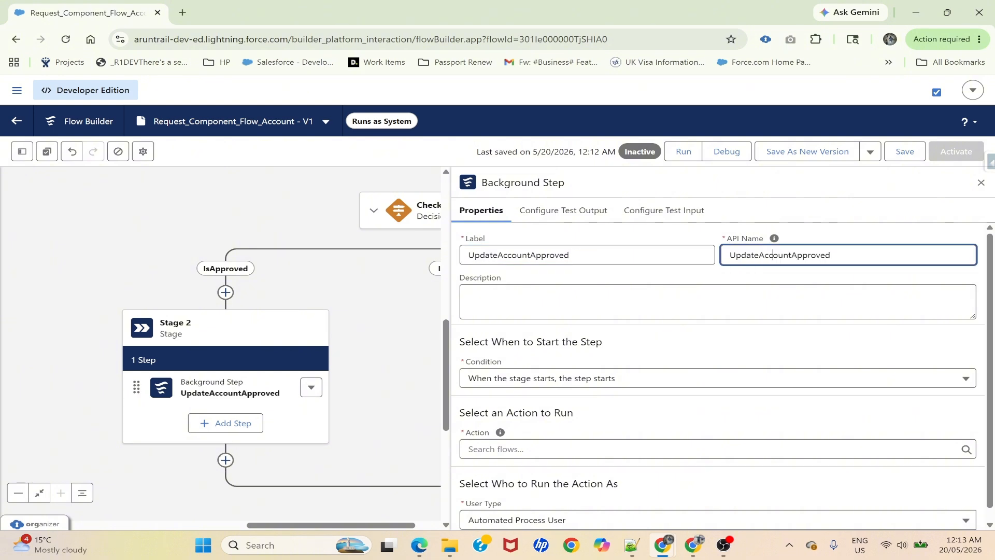
{"action": "scroll", "coordinate": [545, 357], "scroll_direction": "down", "scroll_amount": 1}
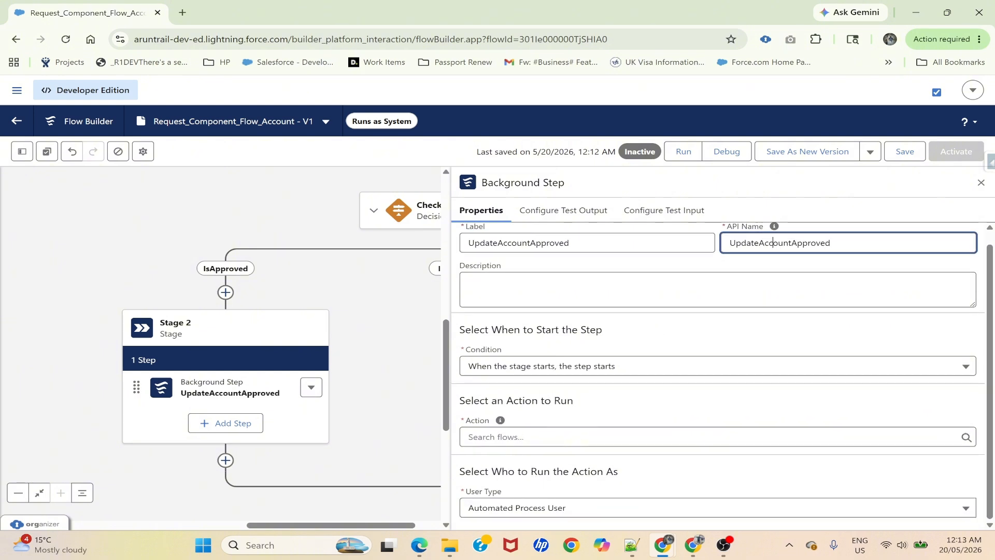
{"action": "left_click", "coordinate": [519, 437]}
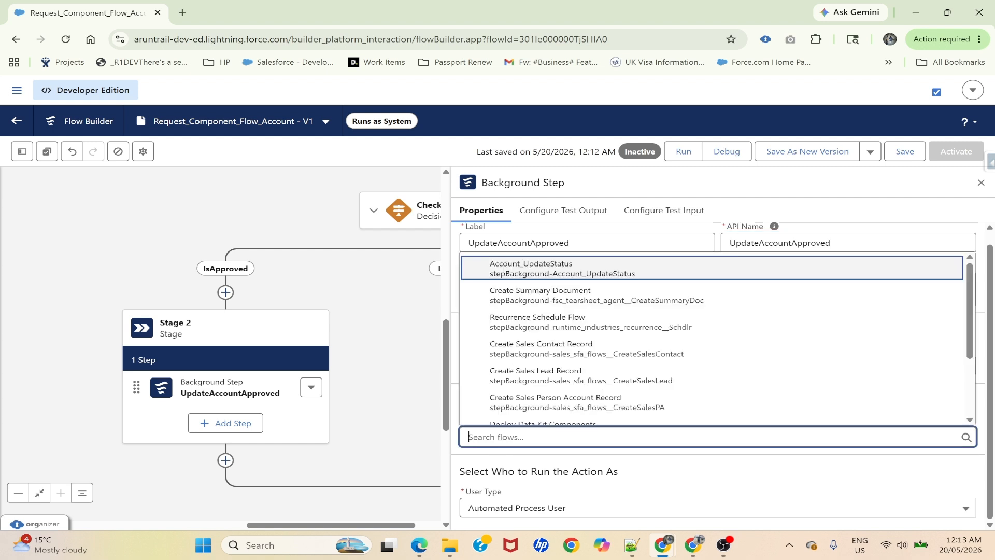
{"action": "left_click", "coordinate": [548, 275]}
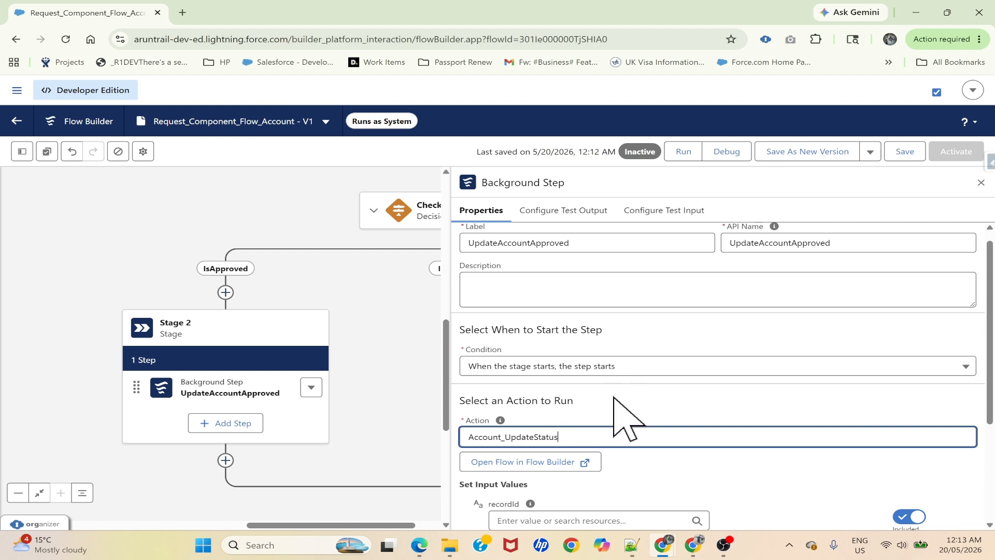
Set UpdateAccountApproved's recordId input to the recordId variable and its Status input to Approved, and close the step's properties.
{"action": "scroll", "coordinate": [617, 422], "scroll_direction": "down", "scroll_amount": 3}
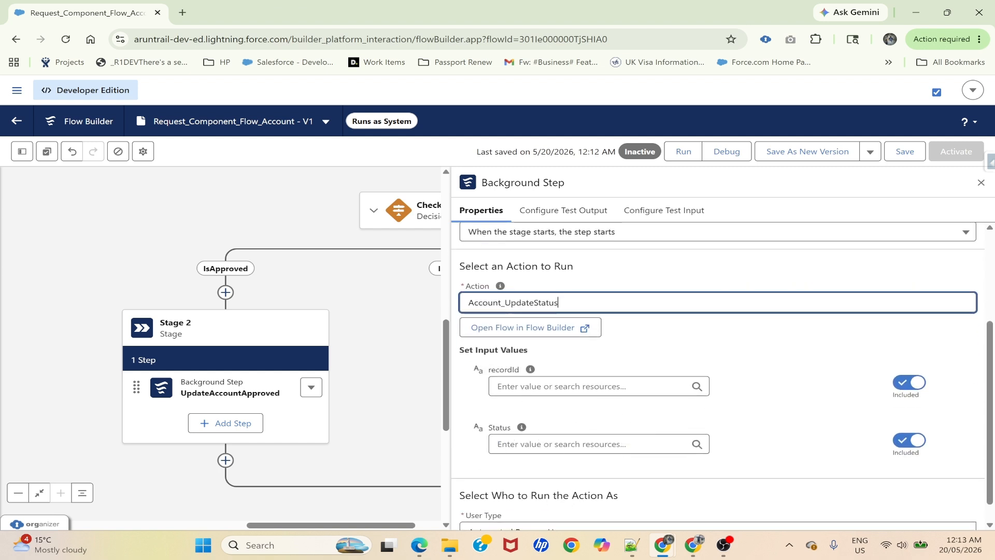
{"action": "left_click", "coordinate": [570, 386]}
{"action": "type", "text": "rec"}
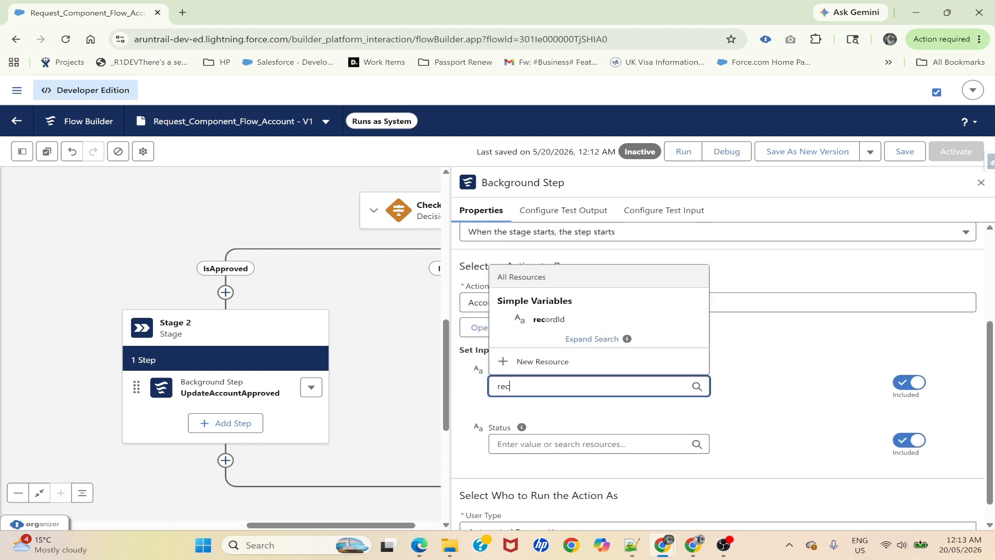
{"action": "left_click", "coordinate": [619, 317]}
{"action": "left_click", "coordinate": [574, 445]}
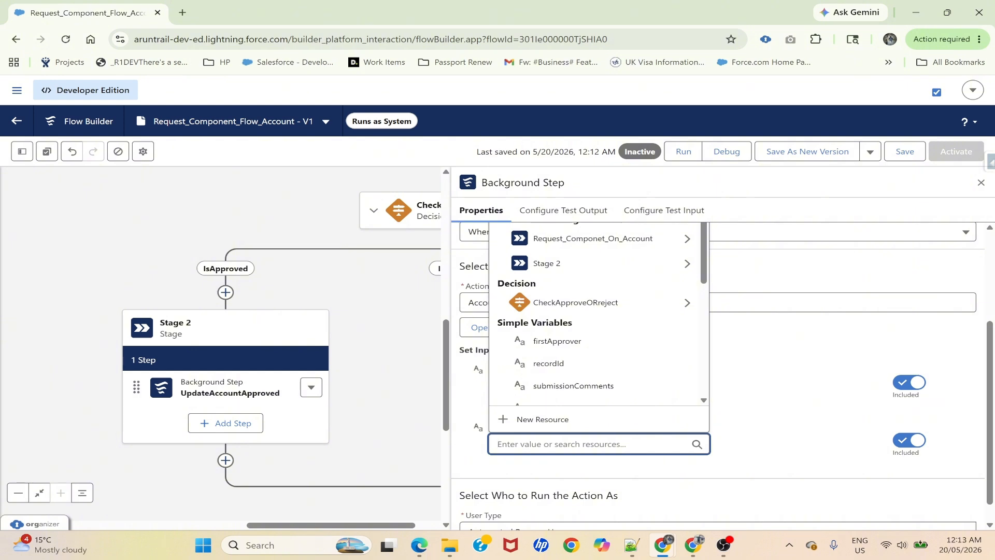
{"action": "type", "text": "Apppr"}
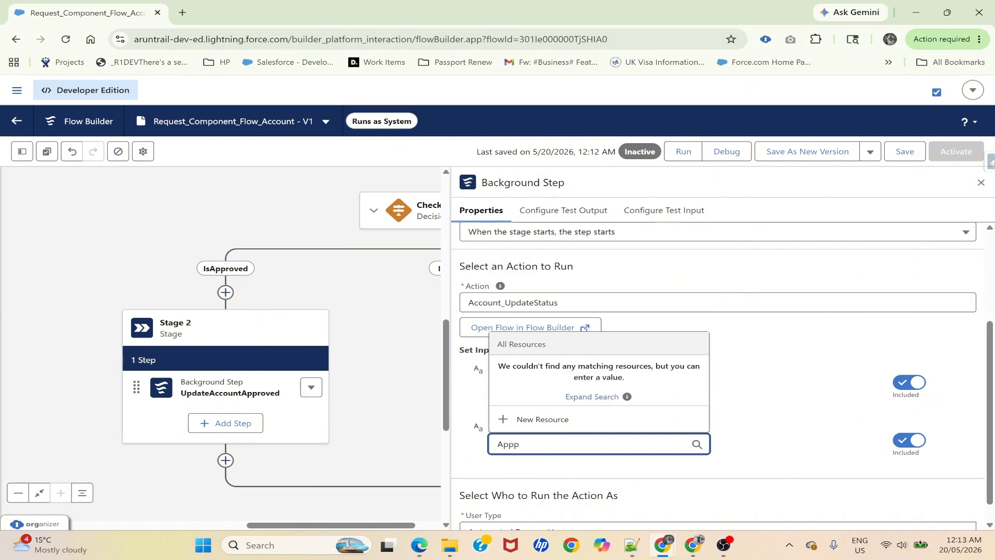
{"action": "key", "text": "BackSpace"}
{"action": "type", "text": "roved"}
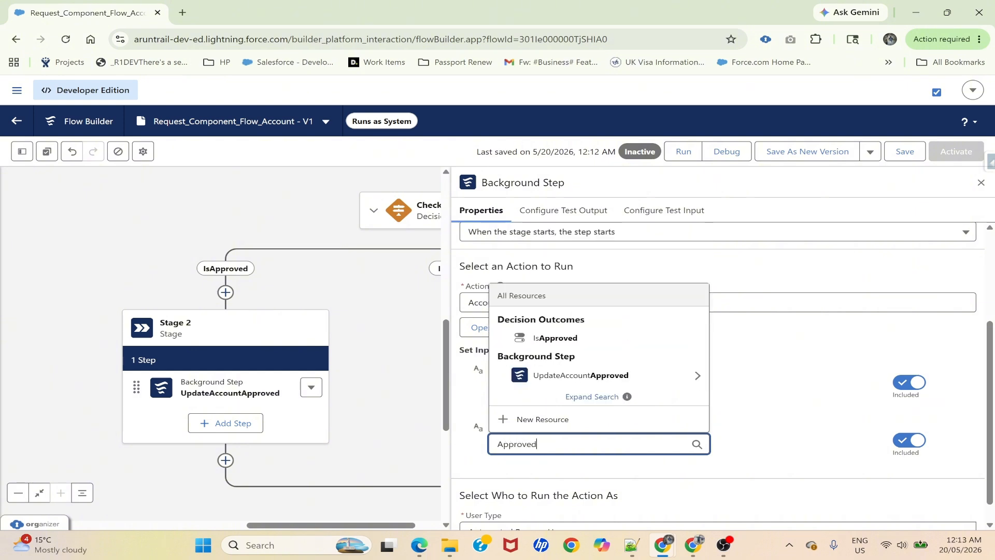
{"action": "left_click", "coordinate": [733, 451]}
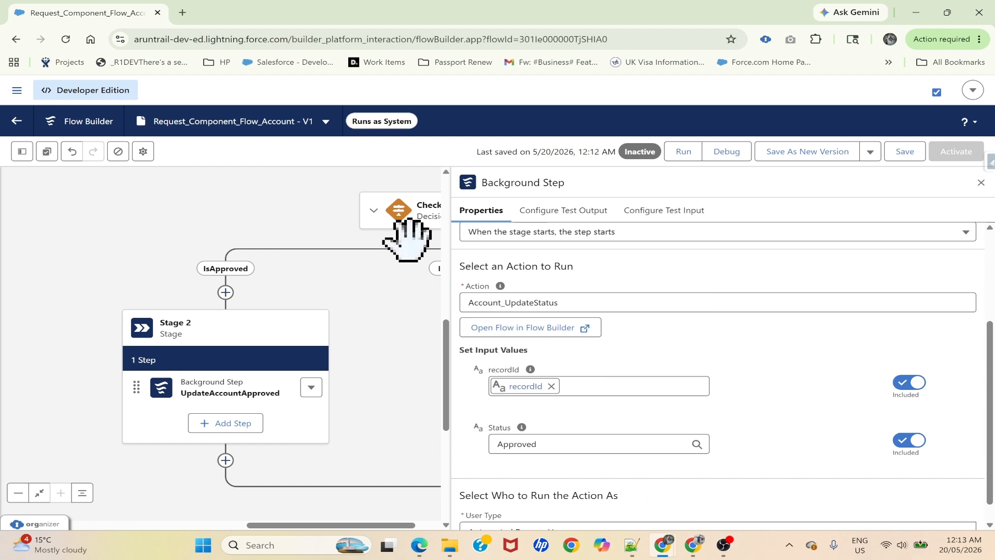
{"action": "scroll", "coordinate": [691, 367], "scroll_direction": "down", "scroll_amount": 1}
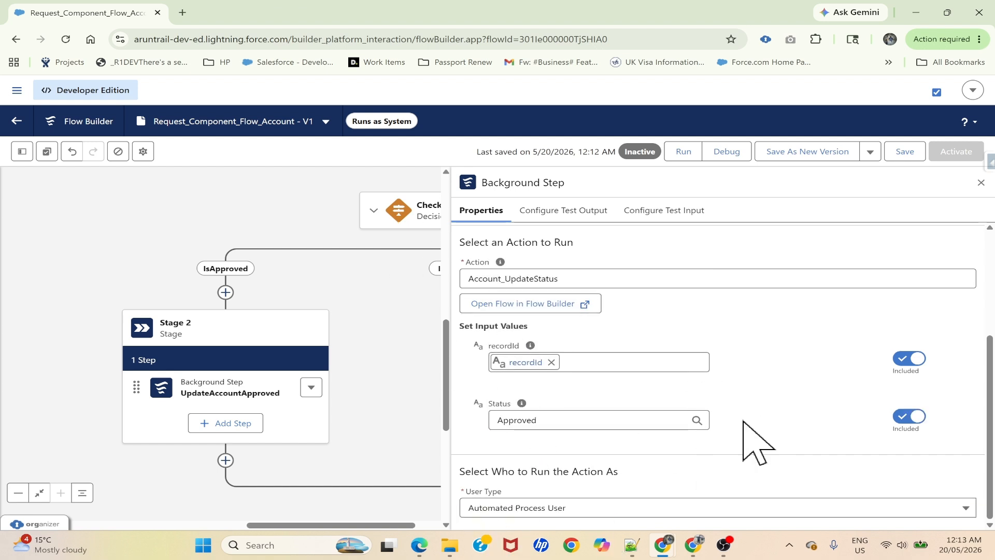
{"action": "scroll", "coordinate": [582, 422], "scroll_direction": "up", "scroll_amount": 3}
{"action": "scroll", "coordinate": [582, 422], "scroll_direction": "down", "scroll_amount": 3}
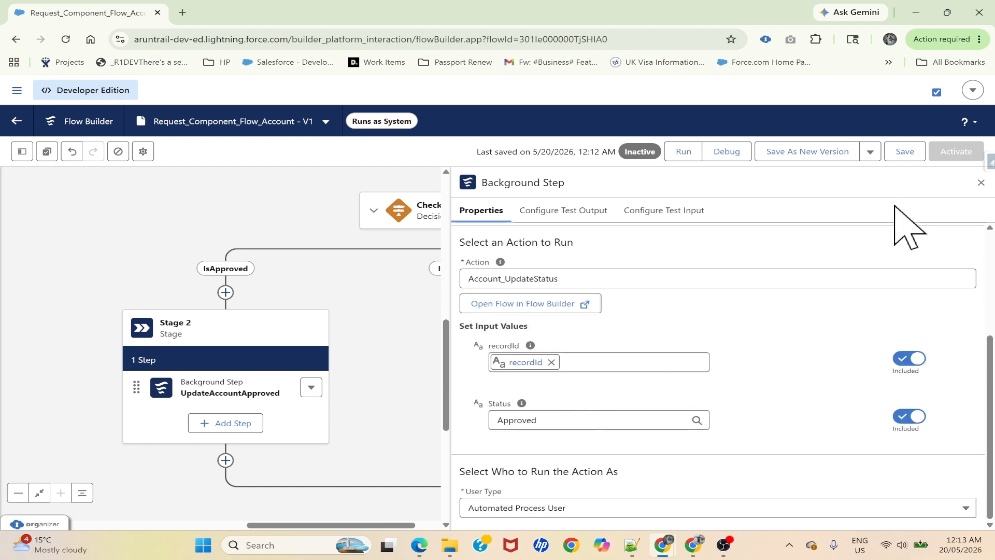
{"action": "left_click", "coordinate": [981, 183]}
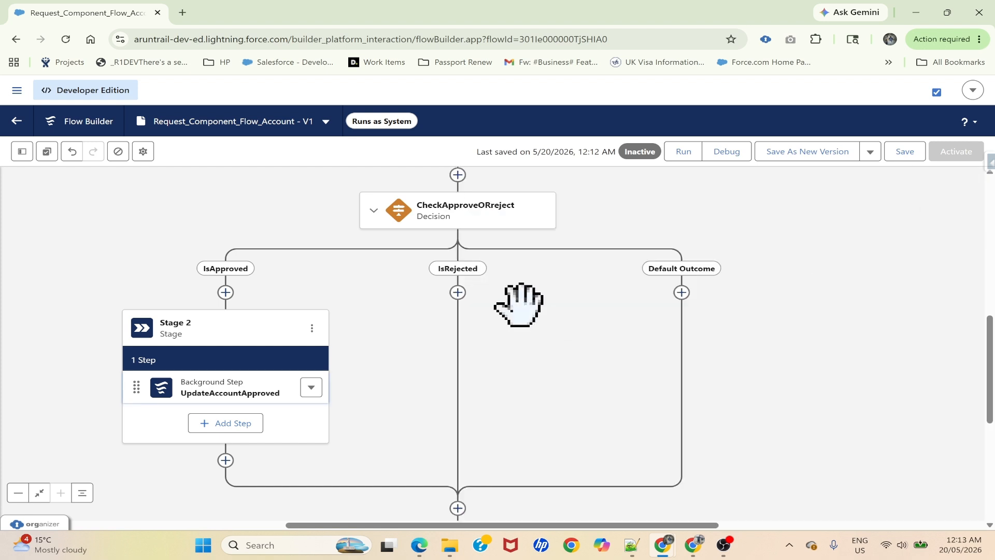
Add a stage on the decision's IsRejected path with the label and API name AccountStatusRejected.
{"action": "left_click", "coordinate": [458, 291]}
{"action": "left_click", "coordinate": [399, 389]}
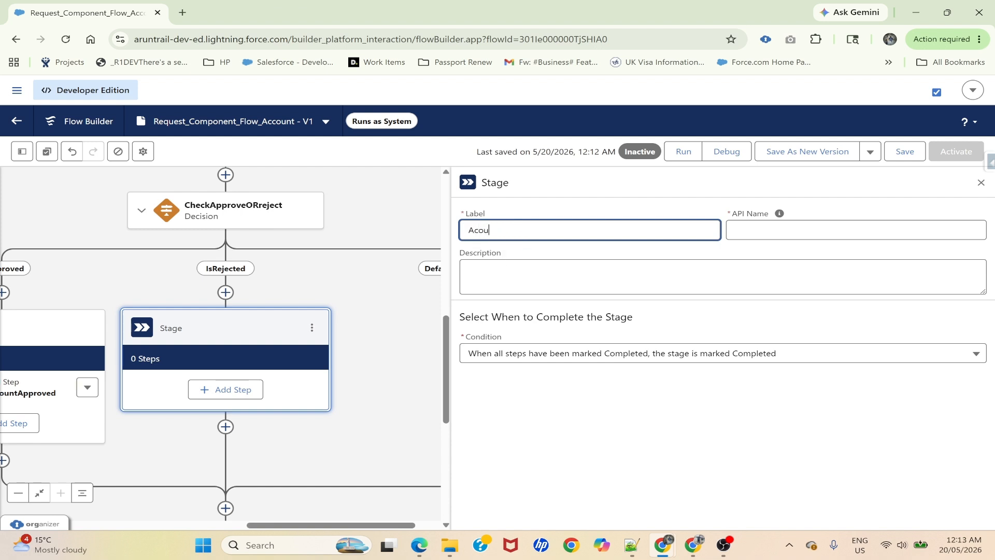
{"action": "type", "text": "AccountStatusRejectes"}
{"action": "key", "text": "BackSpace"}
{"action": "type", "text": "d"}
{"action": "left_click", "coordinate": [557, 269]}
Add a background step to AccountStatusRejected that runs Account_UpdateStatus, with its recordId input set to the recordId variable.
{"action": "left_click", "coordinate": [234, 393]}
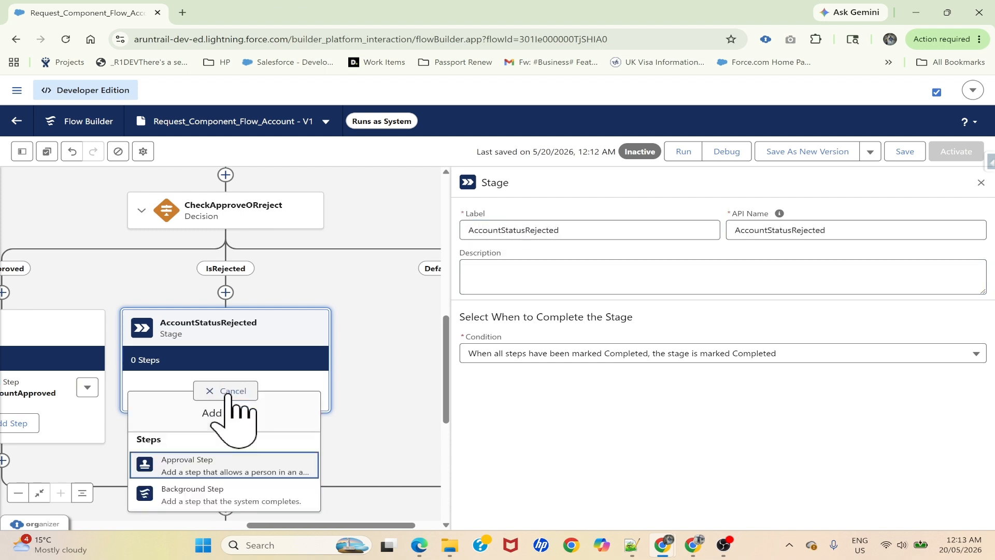
{"action": "left_click", "coordinate": [226, 496]}
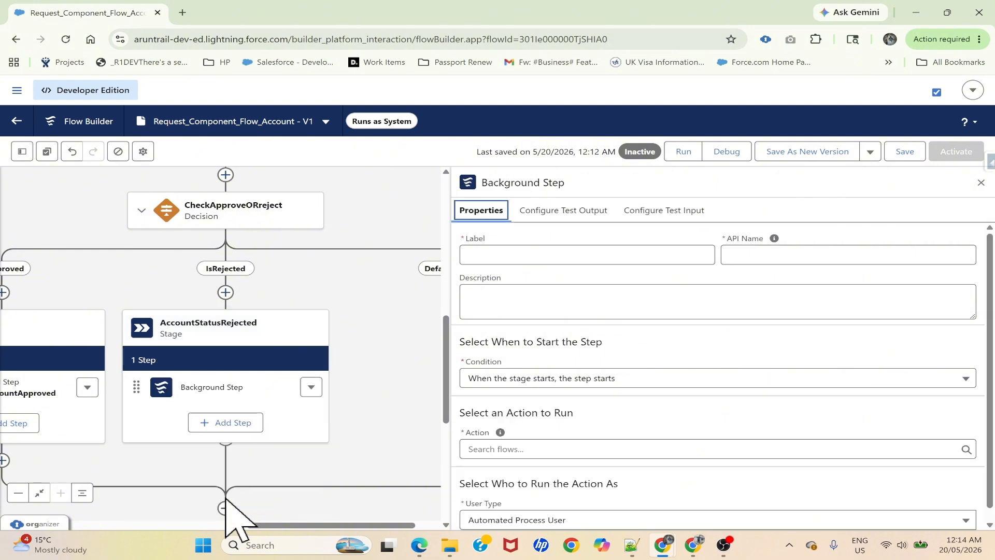
{"action": "left_click", "coordinate": [539, 437]}
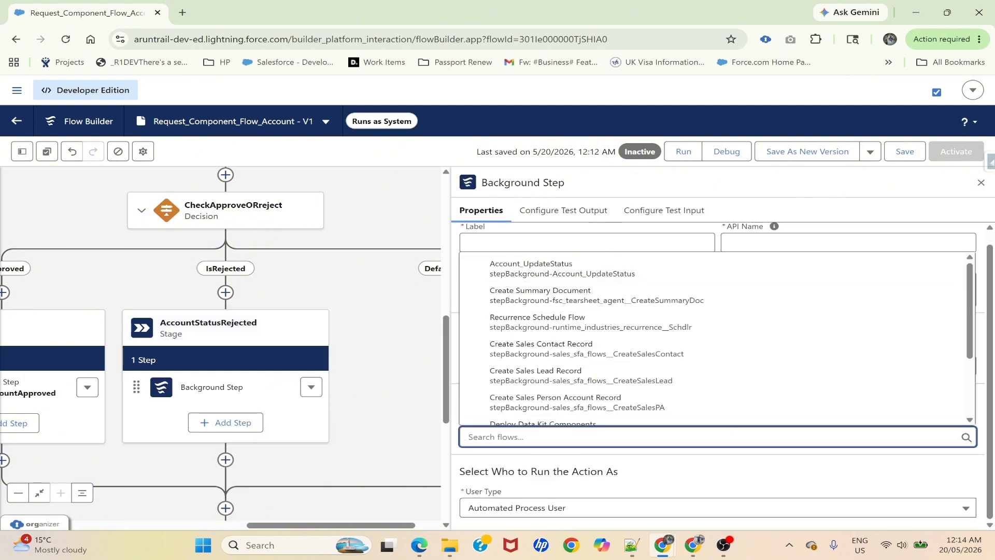
{"action": "left_click", "coordinate": [552, 269]}
{"action": "scroll", "coordinate": [581, 352], "scroll_direction": "down", "scroll_amount": 3}
{"action": "left_click", "coordinate": [587, 386]}
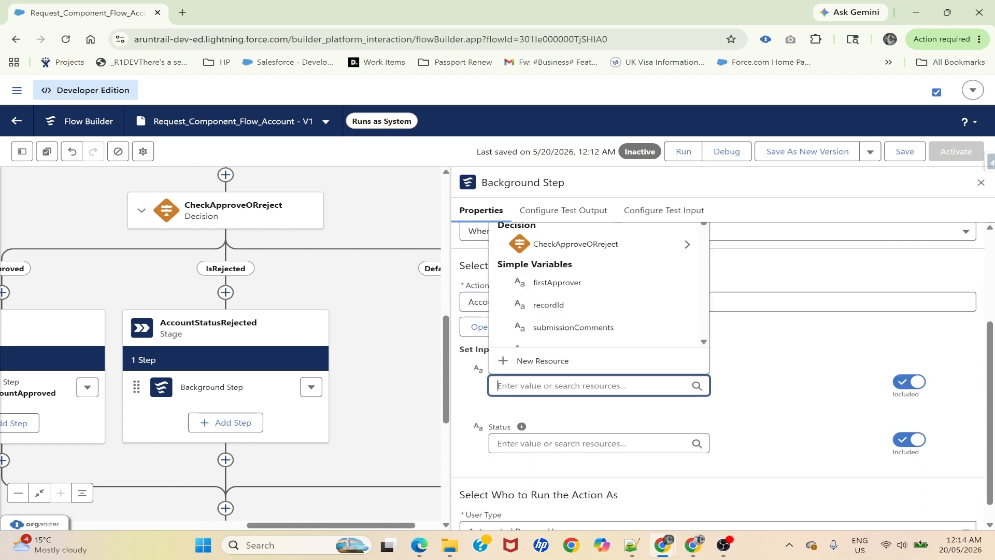
{"action": "type", "text": "rec"}
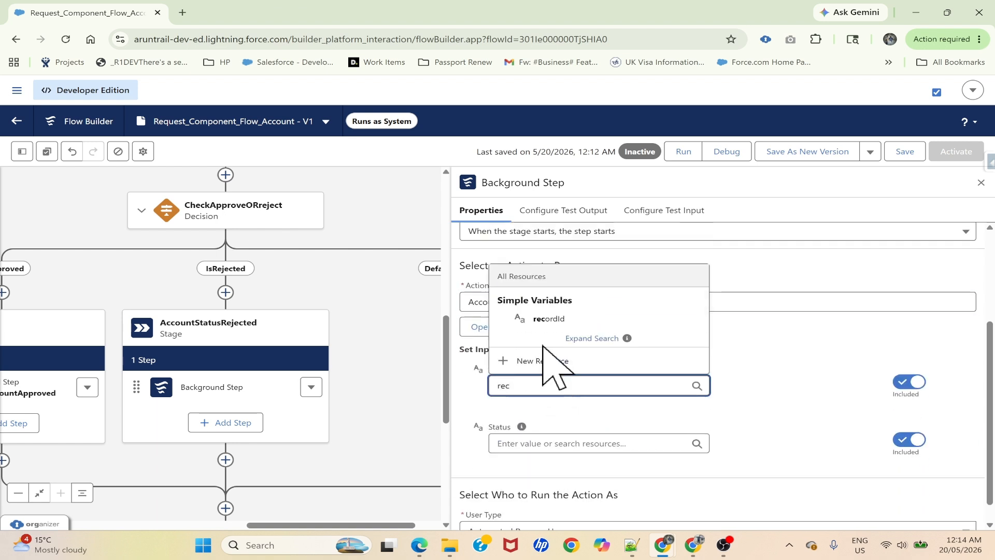
{"action": "left_click", "coordinate": [549, 318]}
Check the Status options on the account record and set the new background step's Status input to Rejected.
{"action": "left_click", "coordinate": [560, 443]}
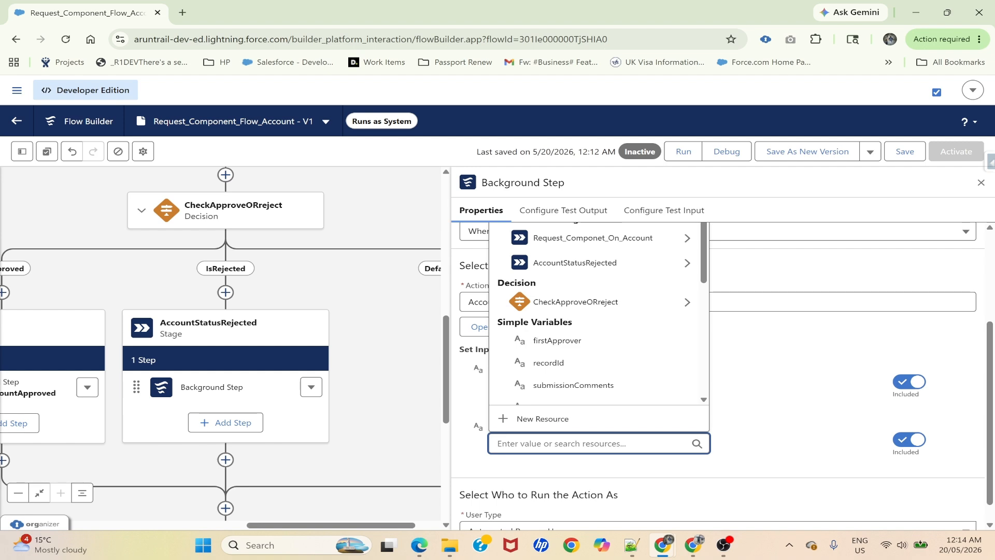
{"action": "key", "text": "alt+Tab"}
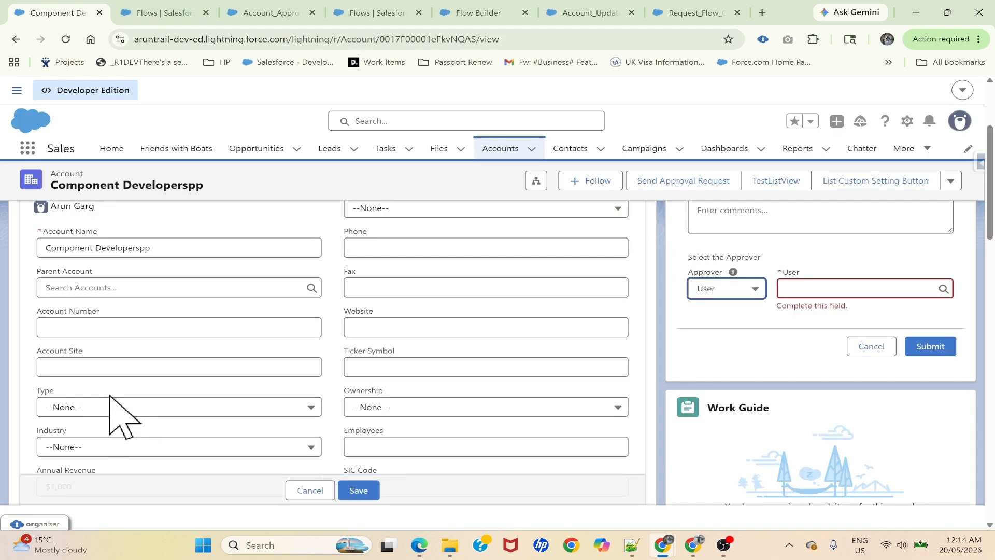
{"action": "scroll", "coordinate": [102, 402], "scroll_direction": "down", "scroll_amount": 2}
{"action": "scroll", "coordinate": [99, 336], "scroll_direction": "down", "scroll_amount": 4}
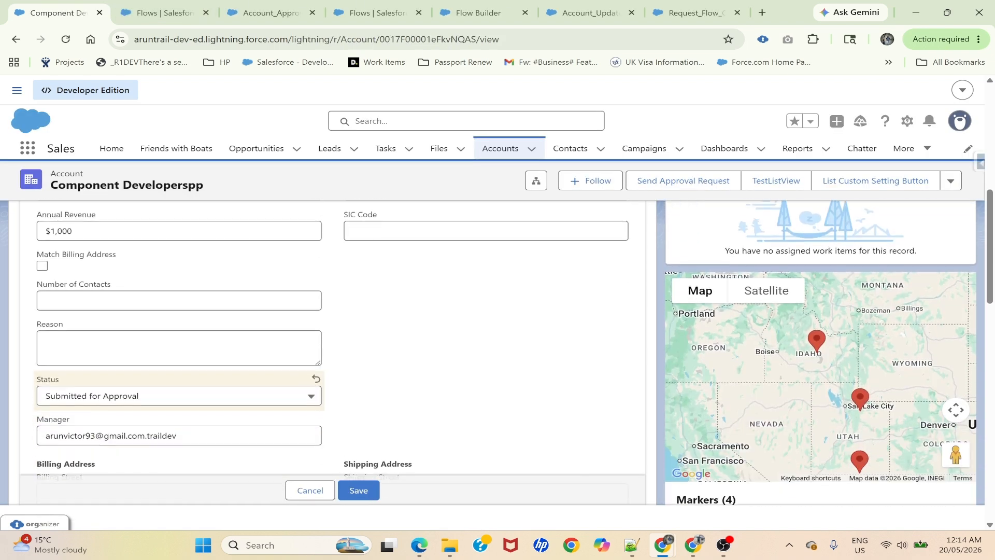
{"action": "left_click", "coordinate": [101, 392]}
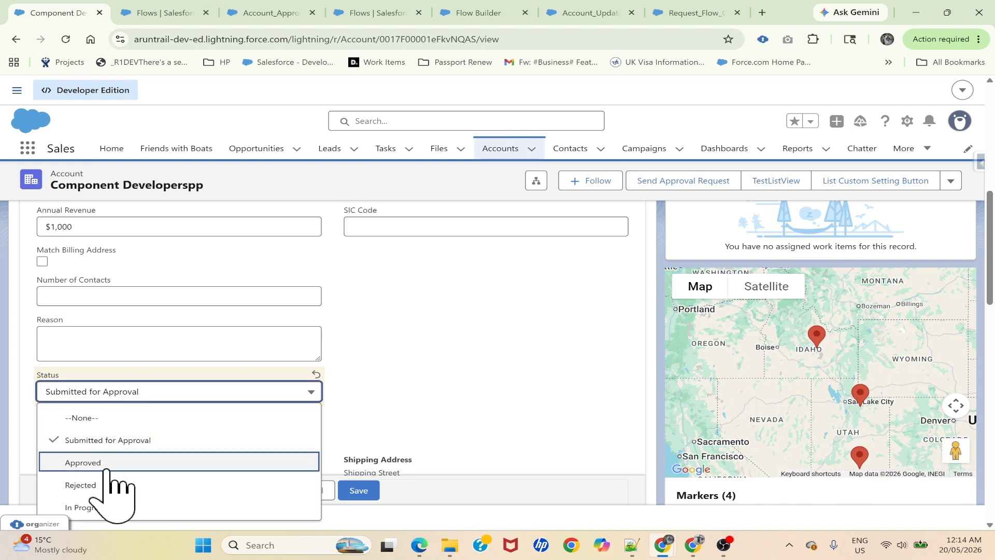
{"action": "key", "text": "alt+Tab"}
{"action": "scroll", "coordinate": [756, 400], "scroll_direction": "down", "scroll_amount": 1}
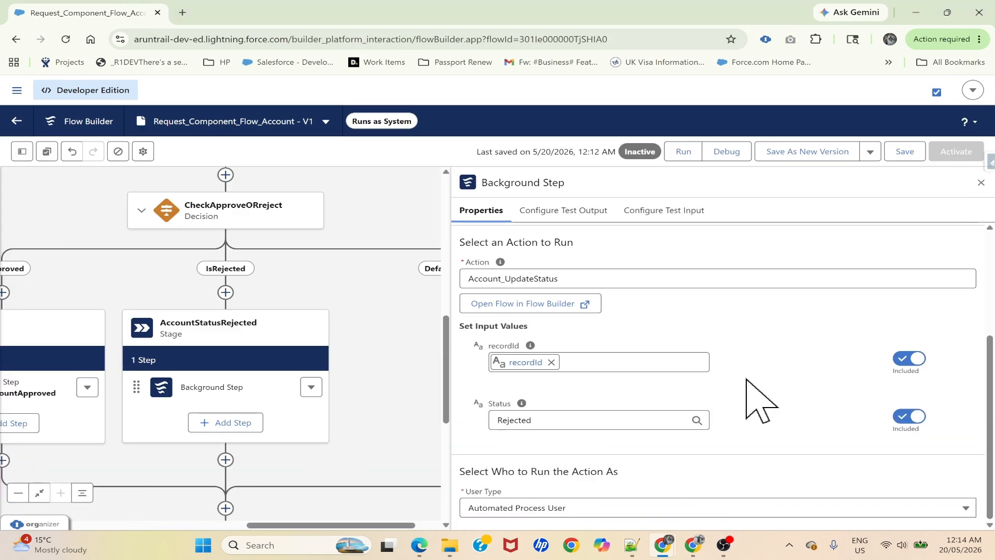
Save the Request_Component_Flow_Account flow, close the background step's properties and activate the flow.
{"action": "scroll", "coordinate": [888, 244], "scroll_direction": "up", "scroll_amount": 5}
{"action": "left_click", "coordinate": [905, 151]}
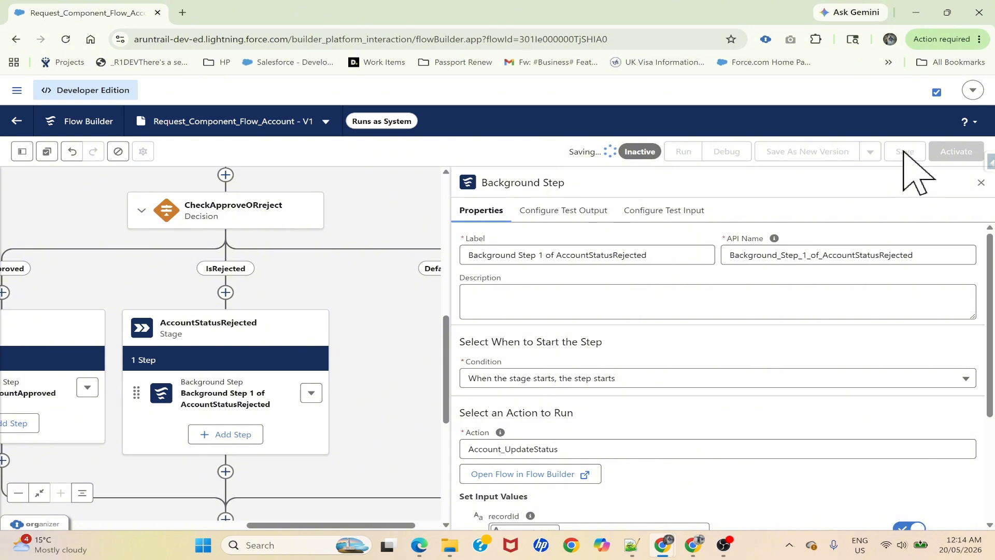
{"action": "left_click", "coordinate": [981, 183]}
{"action": "left_click_drag", "start_coordinate": [549, 327], "coordinate": [717, 493]}
{"action": "left_click_drag", "start_coordinate": [629, 300], "coordinate": [661, 278]}
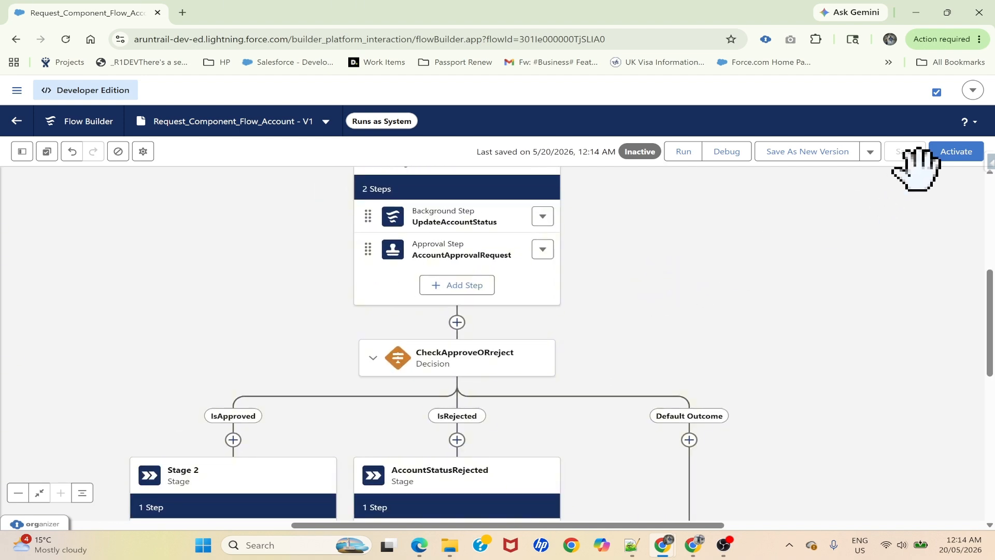
{"action": "left_click", "coordinate": [958, 153]}
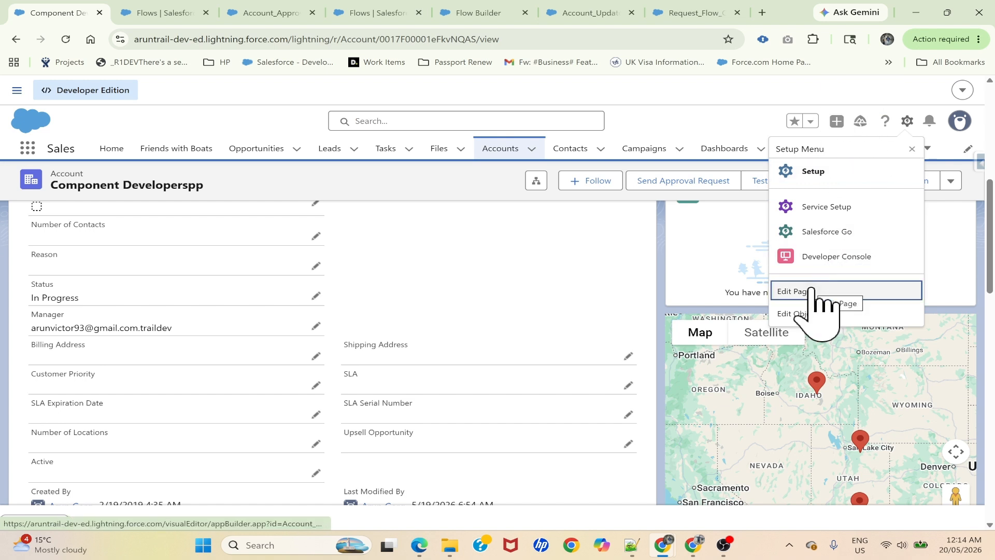
Edit the account record page so the Request Approval component uses the Request_Component_Flow_Account process, save it and return to the record.
{"action": "left_click", "coordinate": [812, 290]}
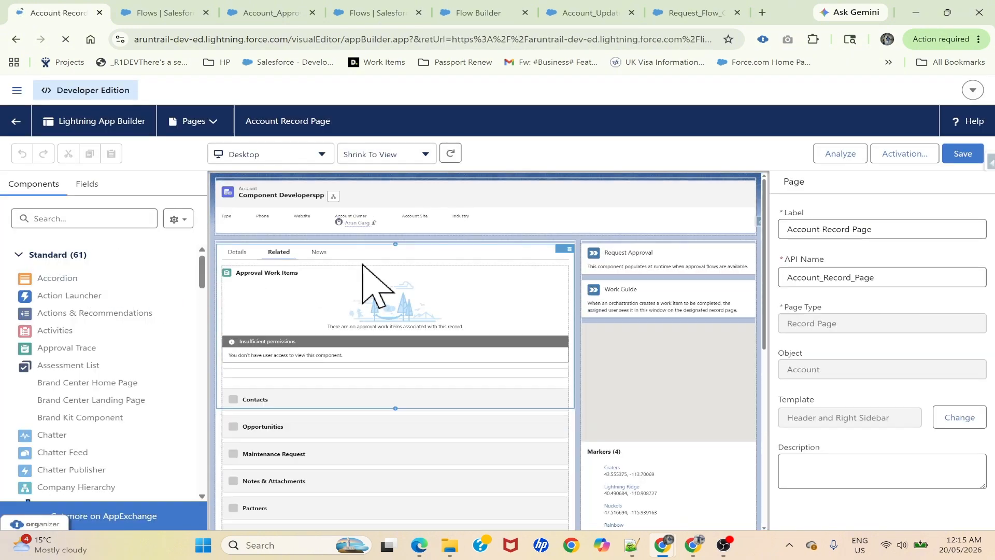
{"action": "left_click", "coordinate": [648, 238]}
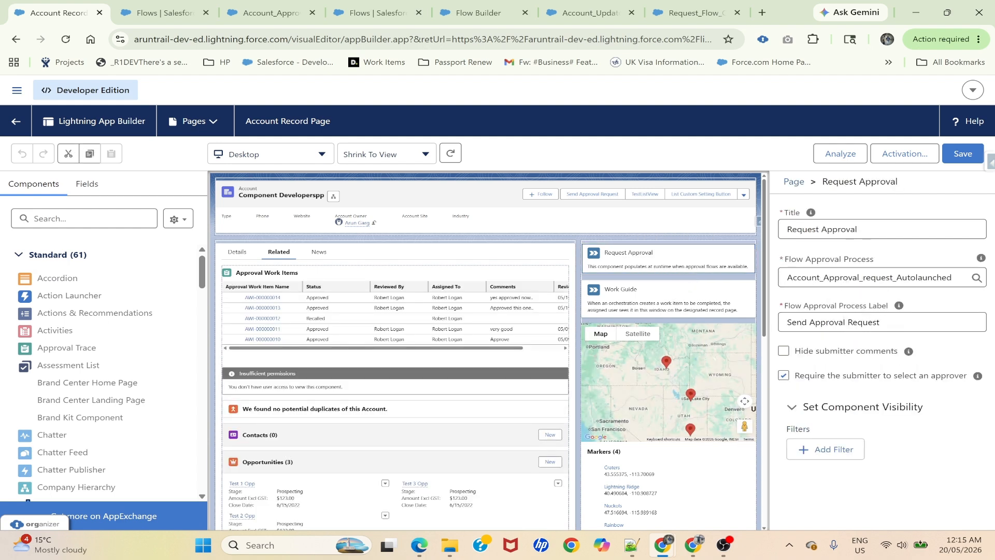
{"action": "left_click", "coordinate": [953, 278]}
{"action": "key", "text": "ctrl+a"}
{"action": "key", "text": "BackSpace"}
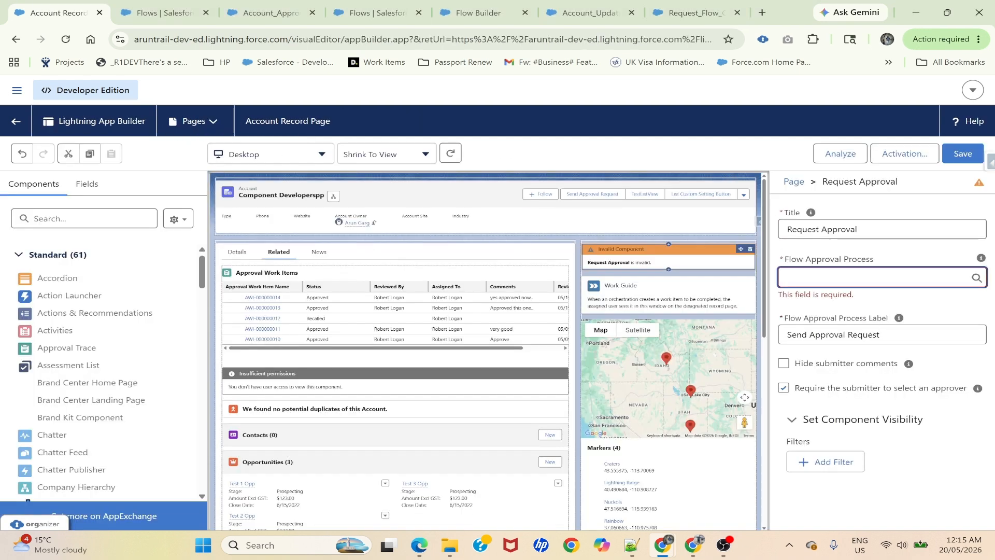
{"action": "left_click", "coordinate": [870, 278]}
{"action": "left_click", "coordinate": [891, 368]}
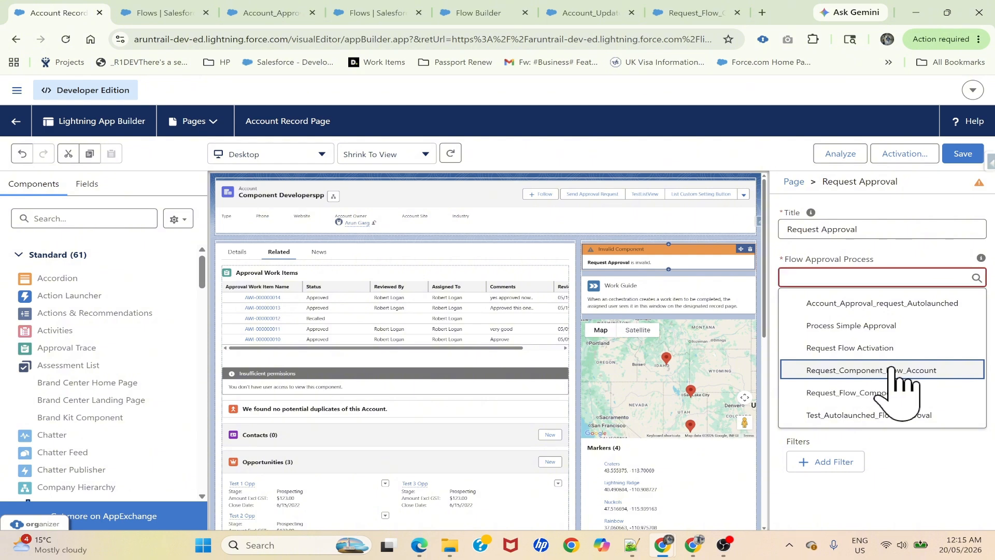
{"action": "left_click", "coordinate": [893, 369]}
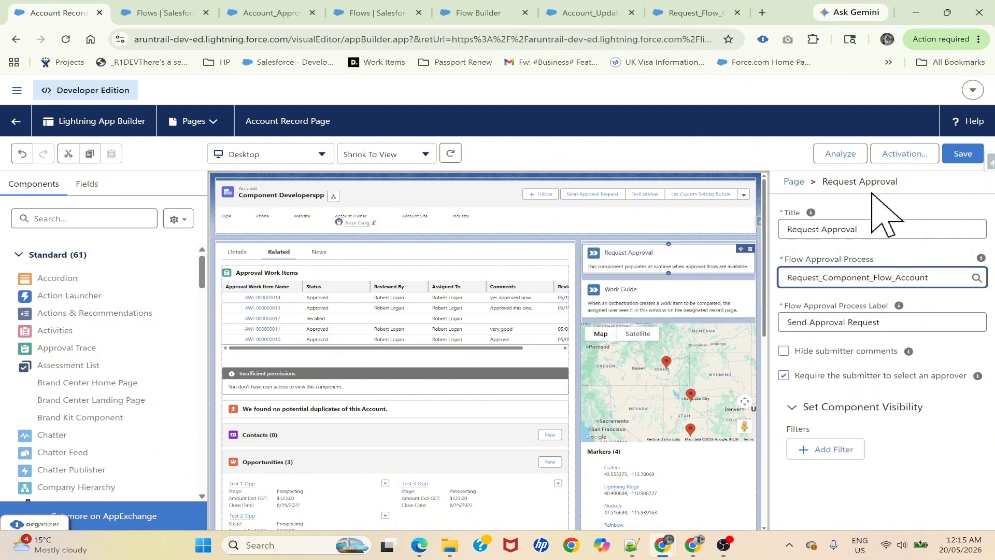
{"action": "left_click", "coordinate": [964, 154]}
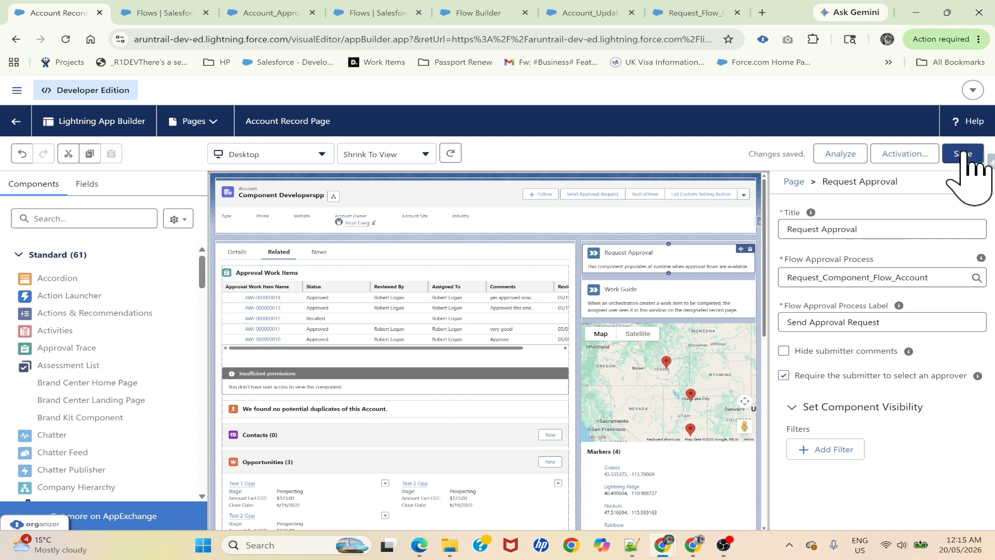
{"action": "left_click", "coordinate": [18, 123]}
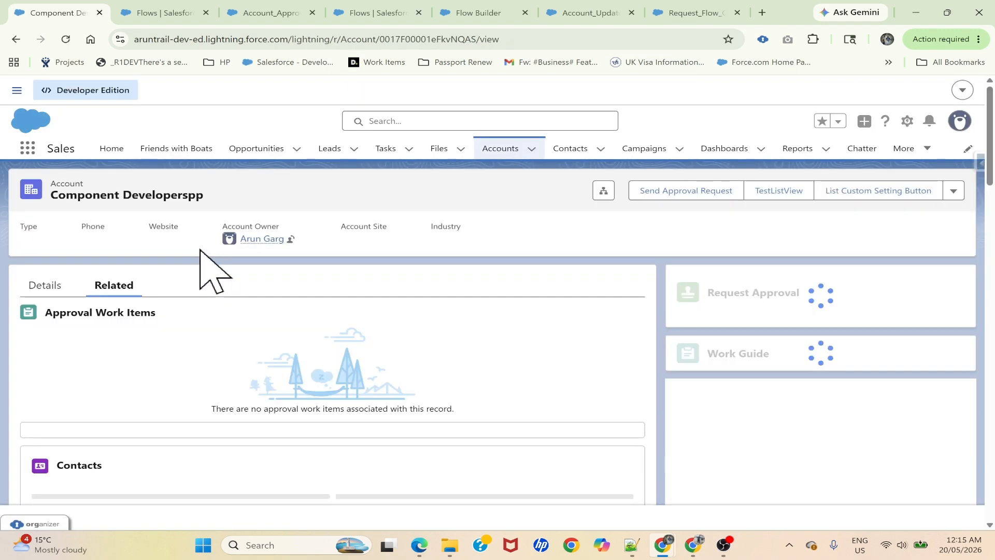
Check the Status field in the account's details before requesting approval.
{"action": "left_click", "coordinate": [56, 286]}
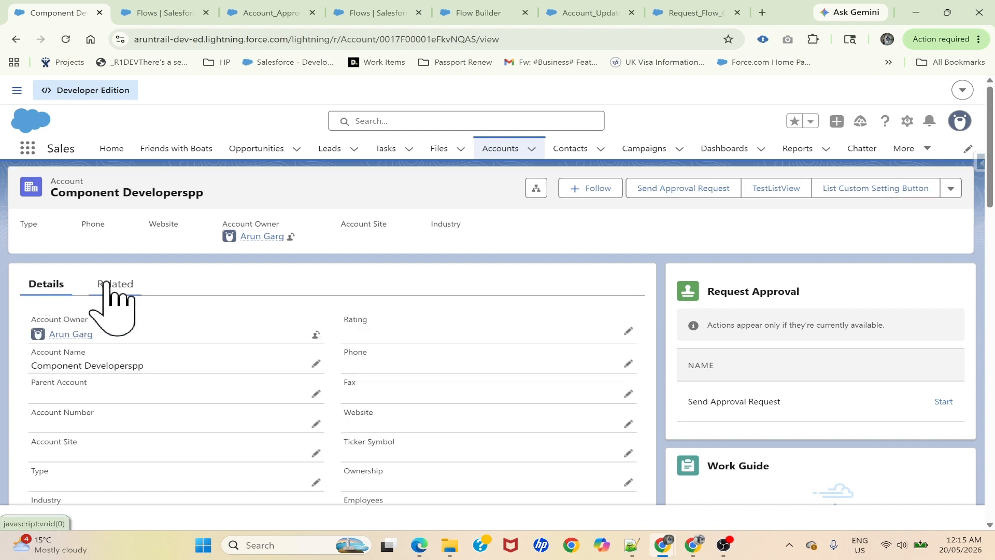
{"action": "scroll", "coordinate": [167, 407], "scroll_direction": "down", "scroll_amount": 5}
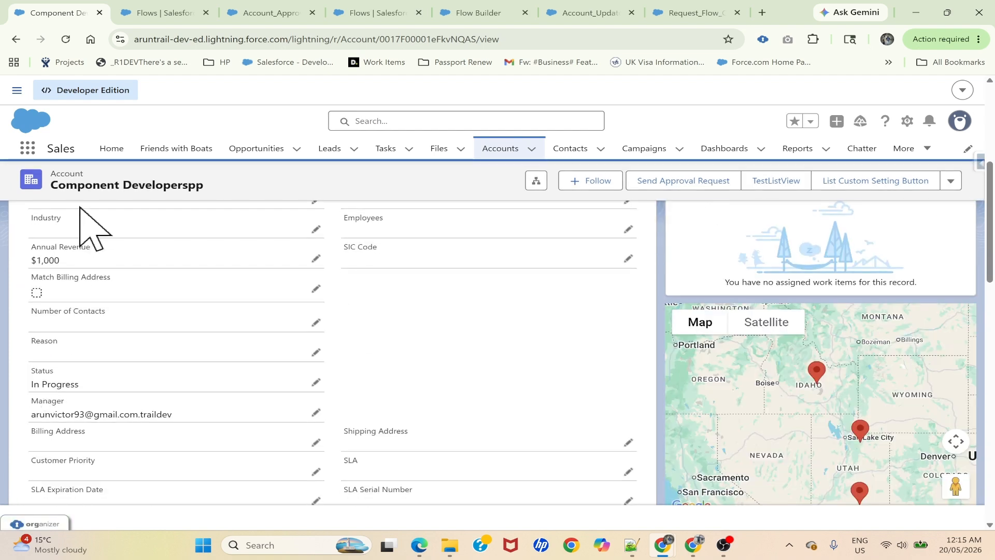
{"action": "scroll", "coordinate": [160, 378], "scroll_direction": "up", "scroll_amount": 6}
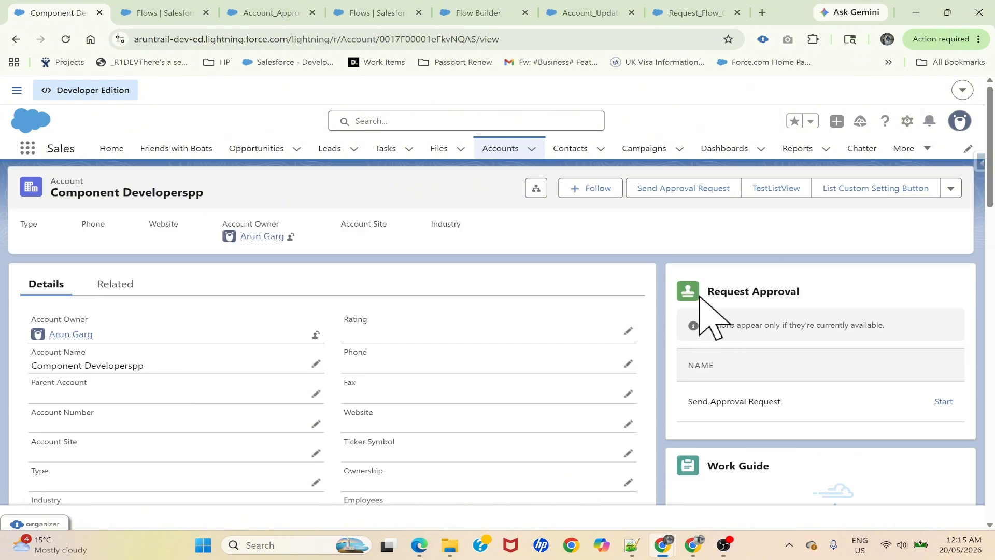
Start Send Approval Request in the Request Approval component, select the approver user, add the comment "Pls approve.." and submit it.
{"action": "left_click", "coordinate": [942, 403]}
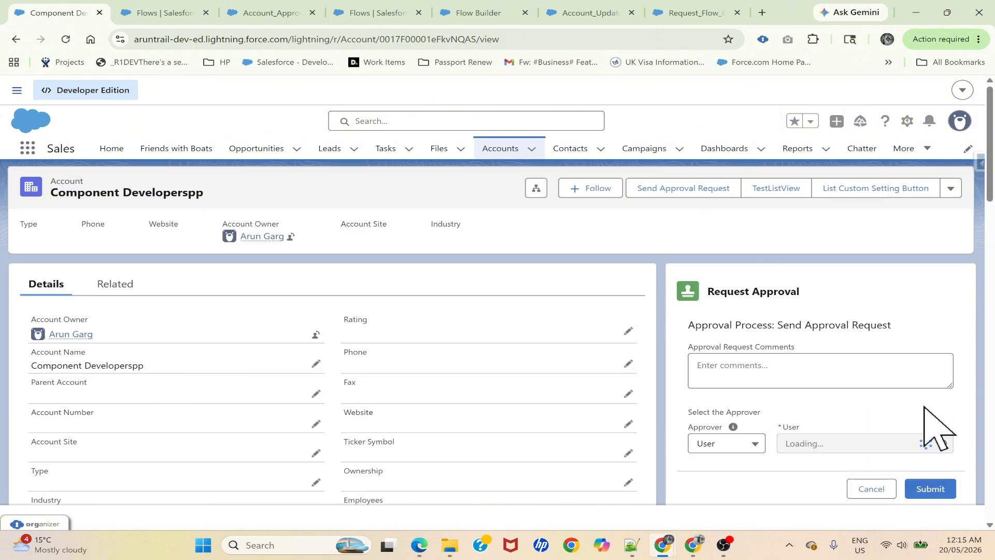
{"action": "left_click", "coordinate": [784, 444]}
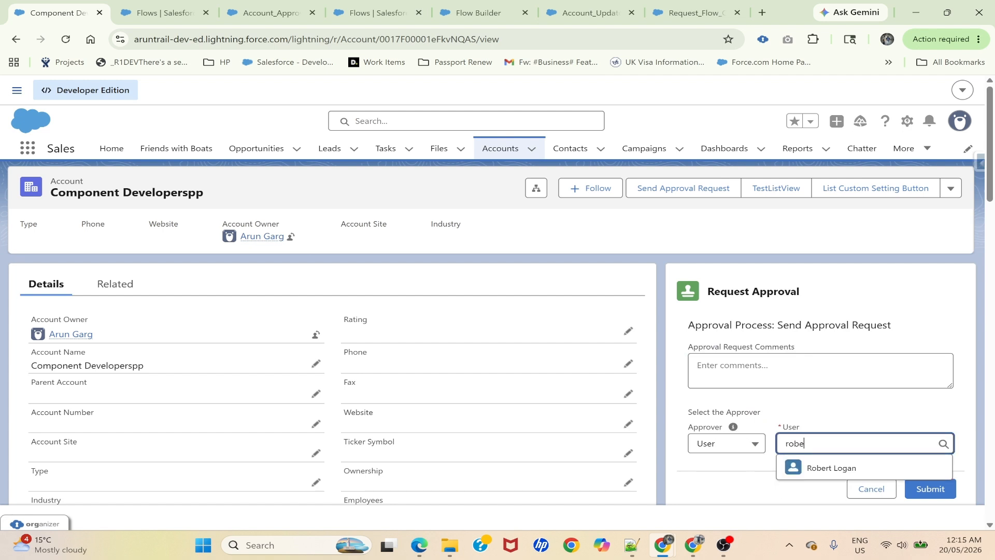
{"action": "left_click", "coordinate": [819, 469]}
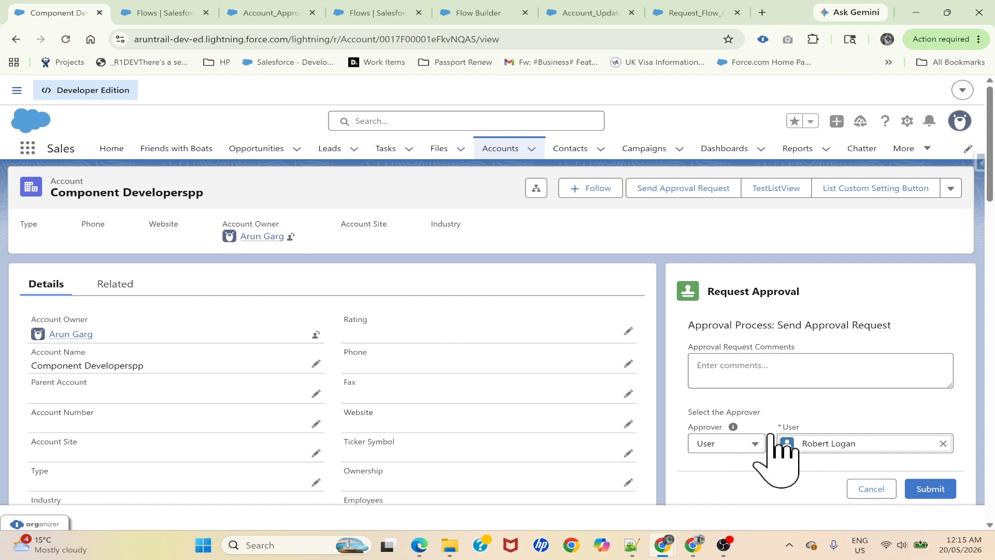
{"action": "left_click", "coordinate": [424, 547]}
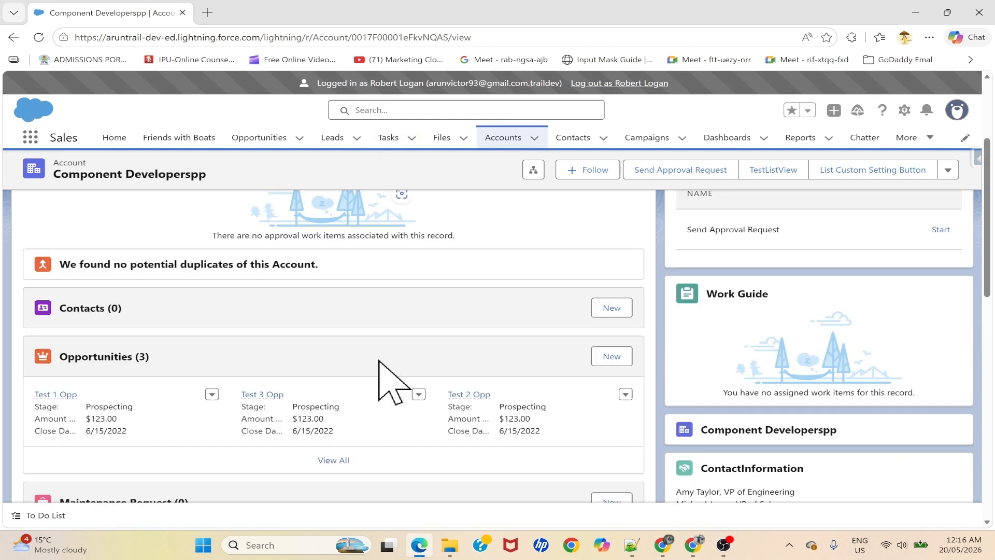
{"action": "scroll", "coordinate": [379, 361], "scroll_direction": "up", "scroll_amount": 3}
{"action": "key", "text": "alt+Tab"}
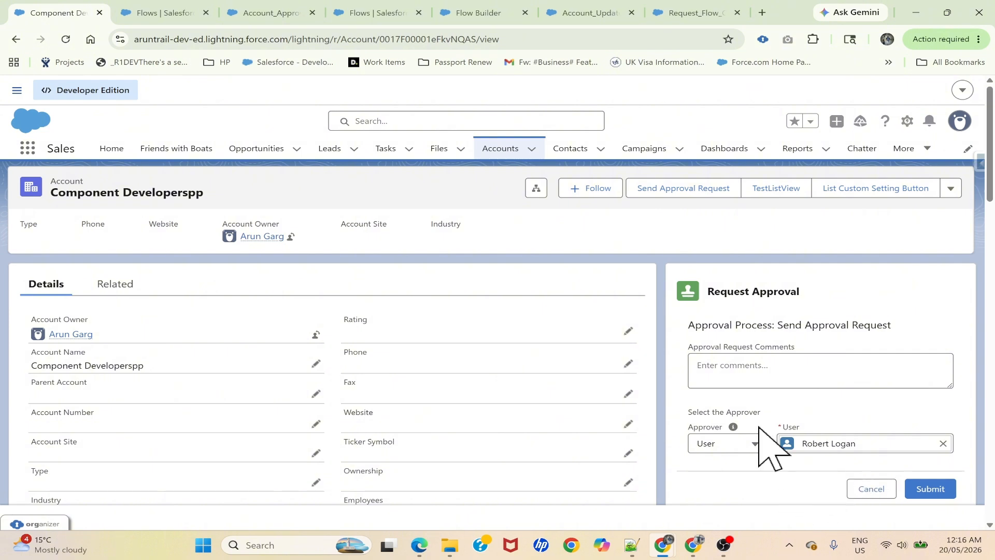
{"action": "left_click", "coordinate": [752, 369]}
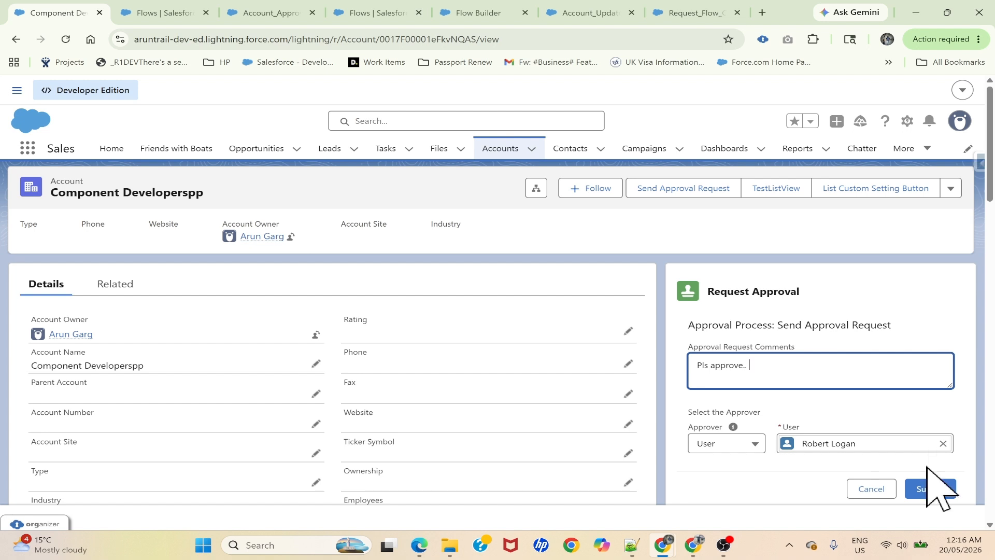
{"action": "left_click", "coordinate": [938, 489]}
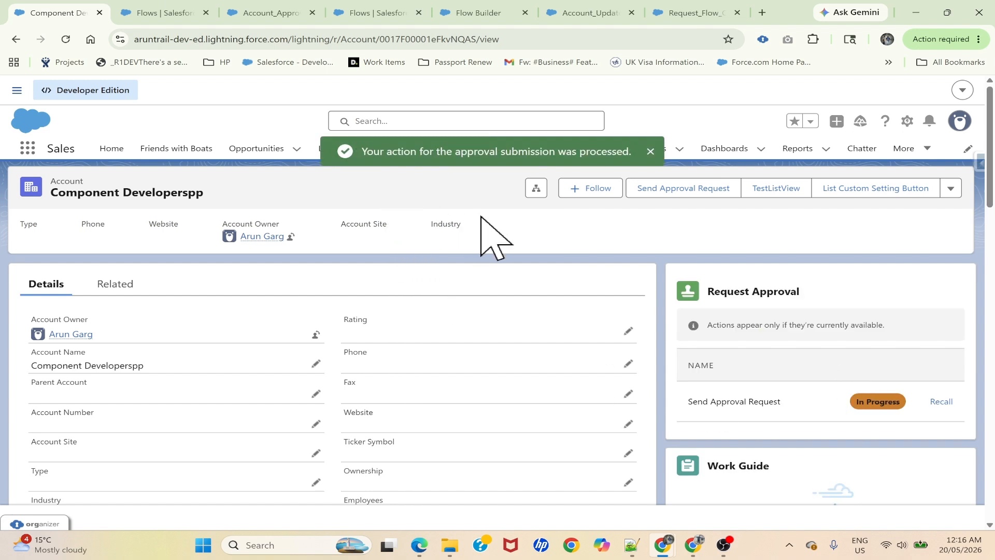
{"action": "left_click", "coordinate": [651, 151]}
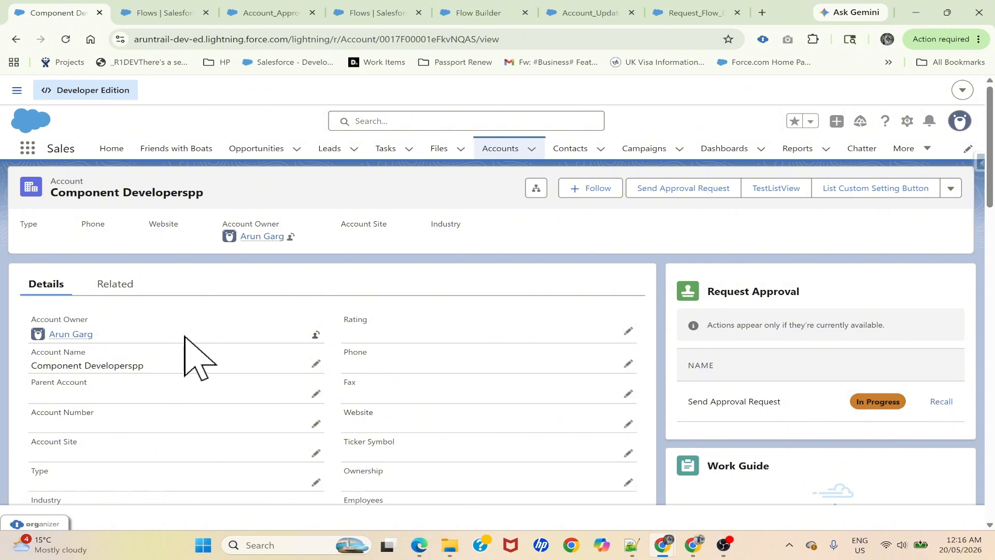
Reload the account's related lists to check the Approval Work Items, and look at the approval notification e-mail in Gmail.
{"action": "left_click", "coordinate": [114, 283]}
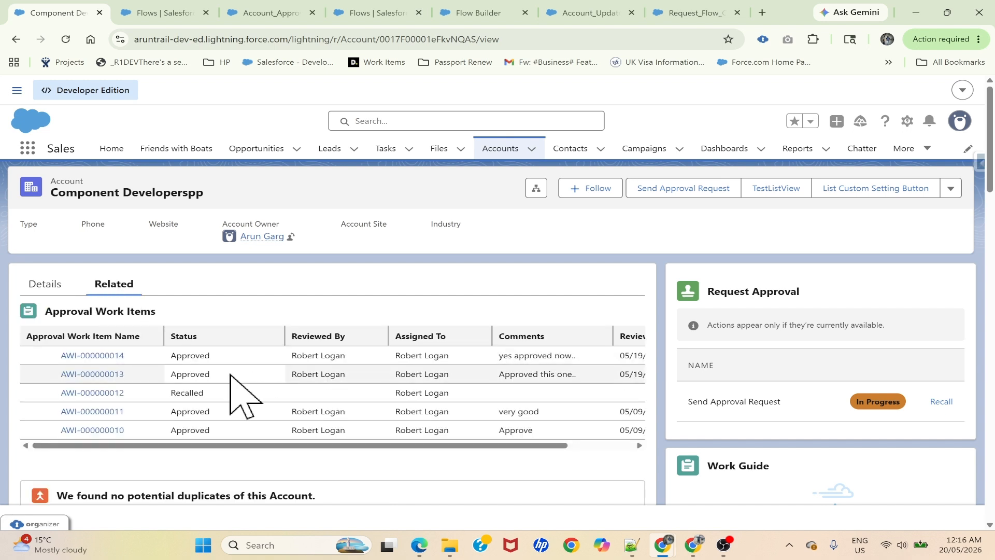
{"action": "left_click", "coordinate": [70, 43]}
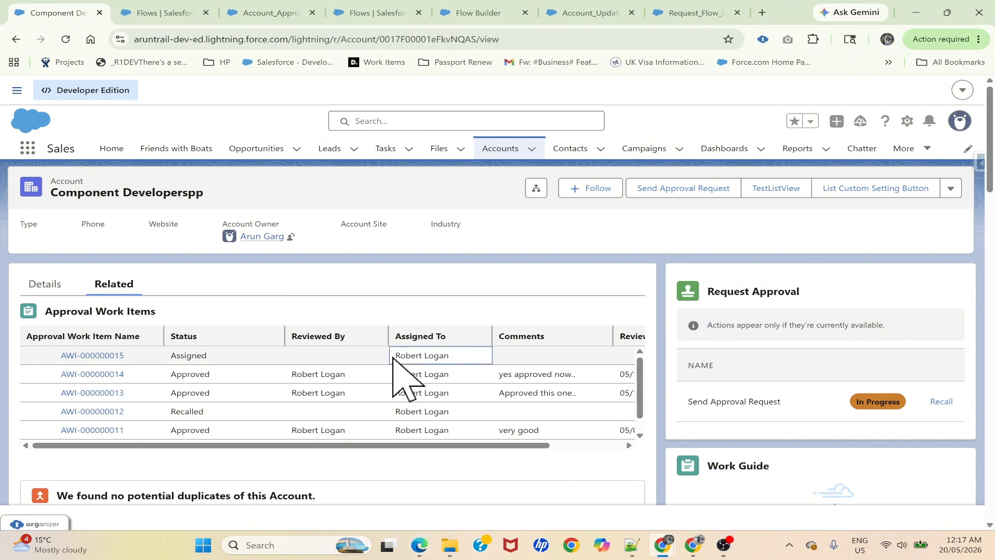
{"action": "left_click", "coordinate": [694, 544]}
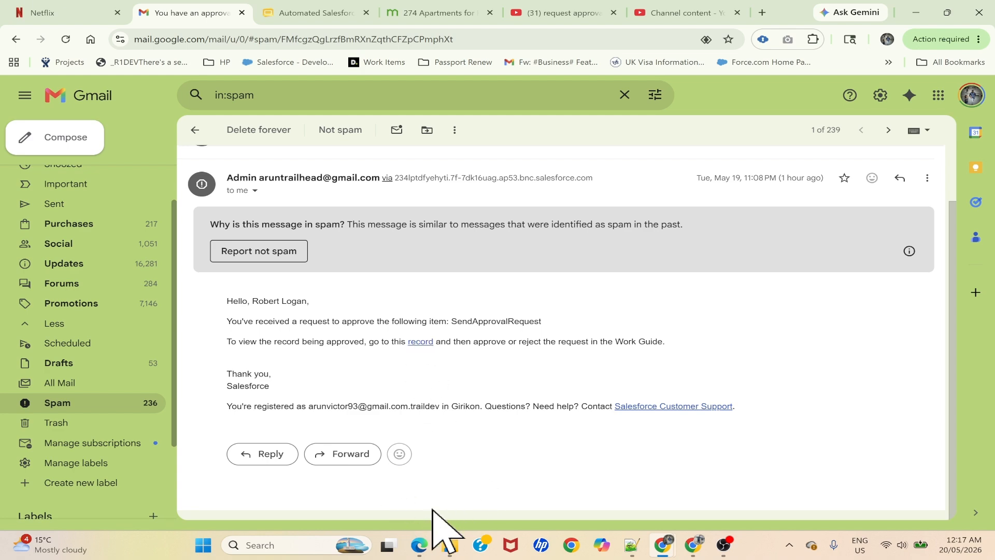
Switch to the approver's session in Edge, reload the account and examine the AccountApprovalRequest in the Work Guide.
{"action": "left_click", "coordinate": [420, 545]}
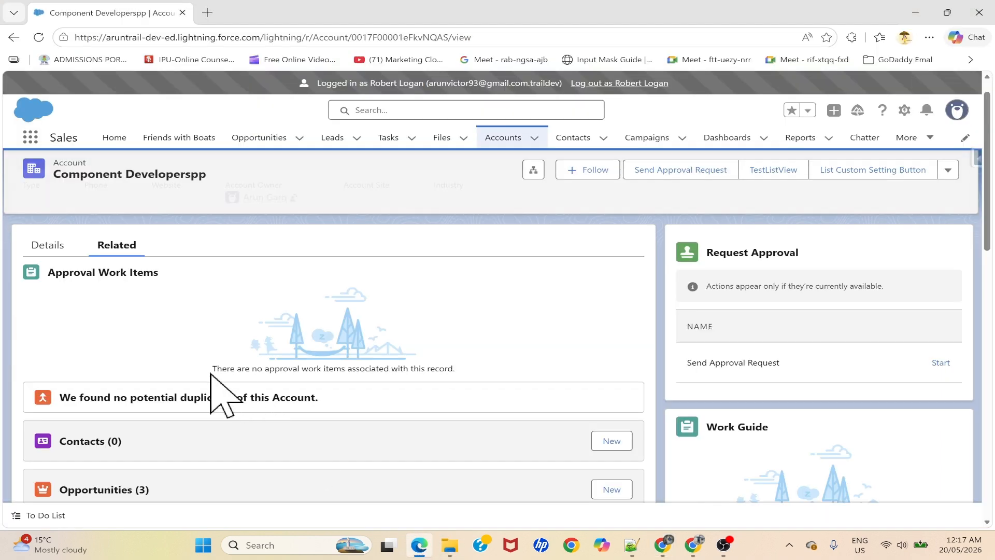
{"action": "left_click", "coordinate": [37, 42]}
{"action": "scroll", "coordinate": [608, 392], "scroll_direction": "down", "scroll_amount": 3}
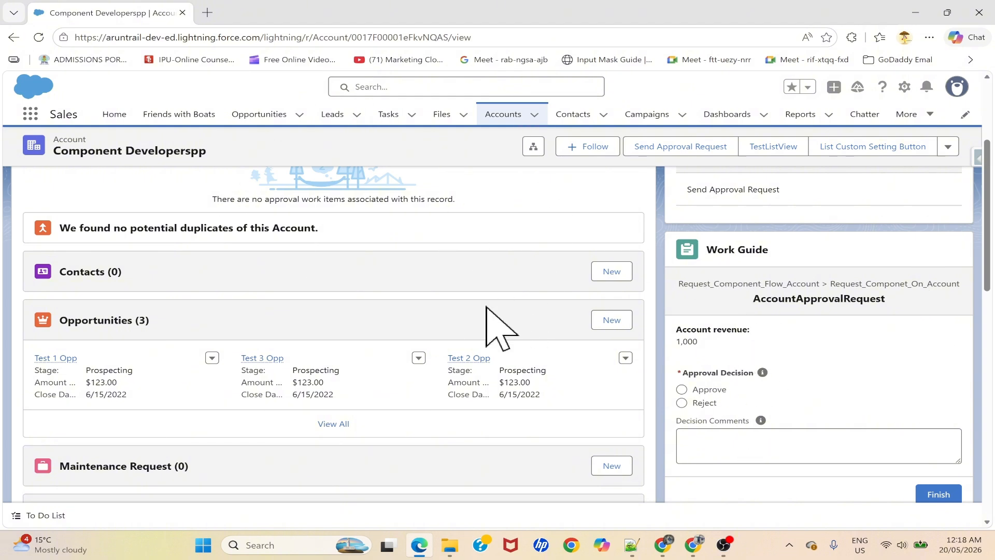
{"action": "scroll", "coordinate": [487, 306], "scroll_direction": "up", "scroll_amount": 3}
{"action": "scroll", "coordinate": [487, 306], "scroll_direction": "down", "scroll_amount": 3}
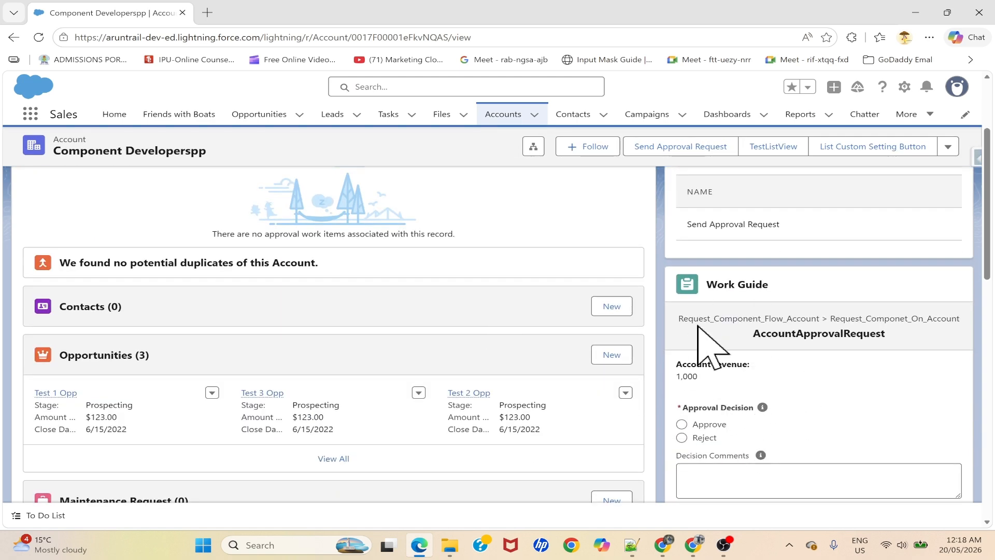
{"action": "scroll", "coordinate": [746, 353], "scroll_direction": "down", "scroll_amount": 2}
{"action": "left_click_drag", "start_coordinate": [676, 288], "coordinate": [700, 301]}
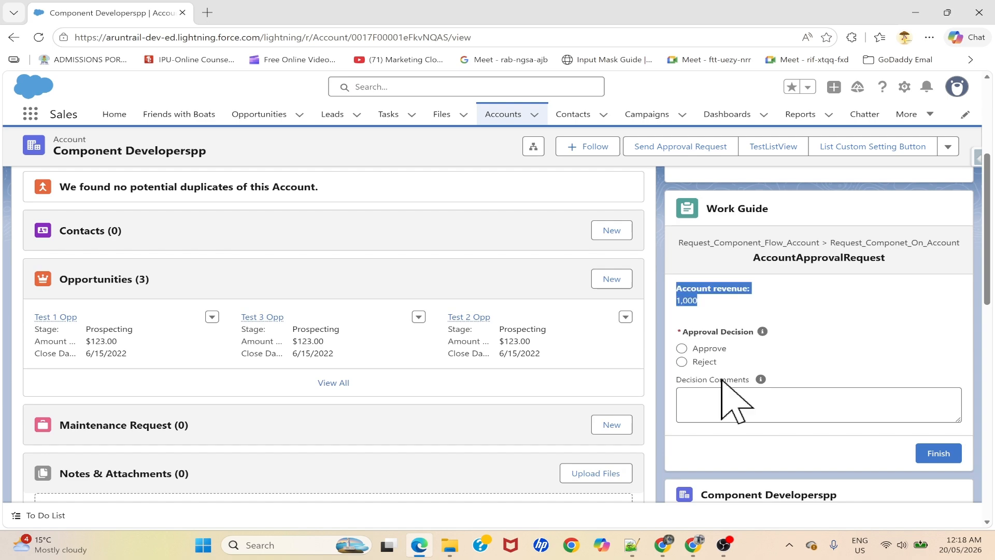
{"action": "left_click", "coordinate": [747, 357]}
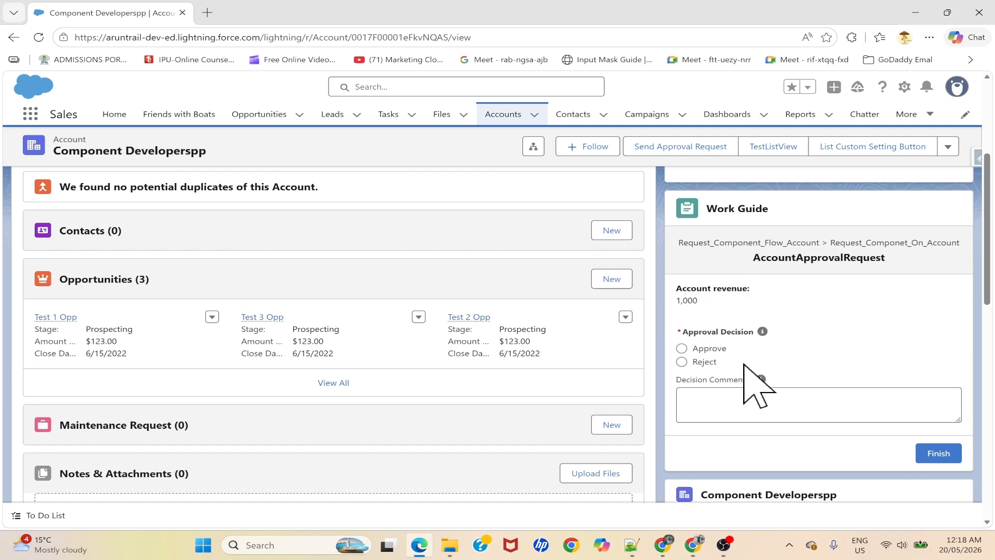
Return to the submitter's session in Chrome and check the Status field in the account's details.
{"action": "key", "text": "alt+Tab"}
{"action": "scroll", "coordinate": [321, 311], "scroll_direction": "up", "scroll_amount": 3}
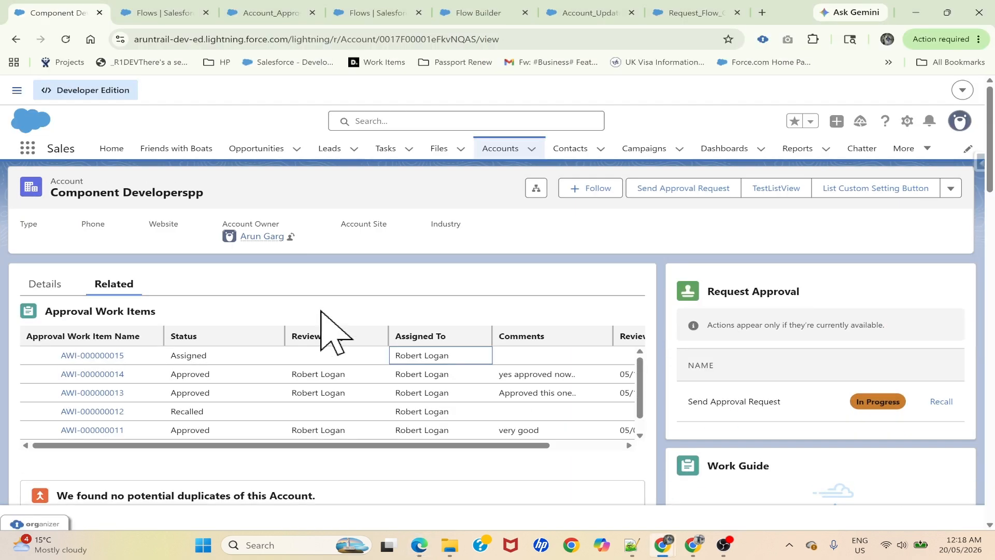
{"action": "left_click", "coordinate": [46, 284]}
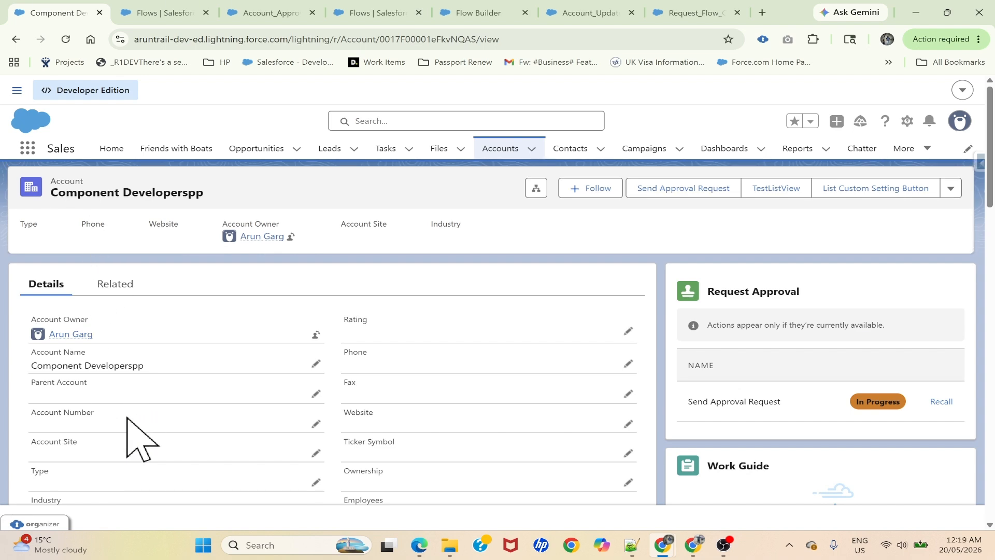
{"action": "scroll", "coordinate": [128, 408], "scroll_direction": "down", "scroll_amount": 5}
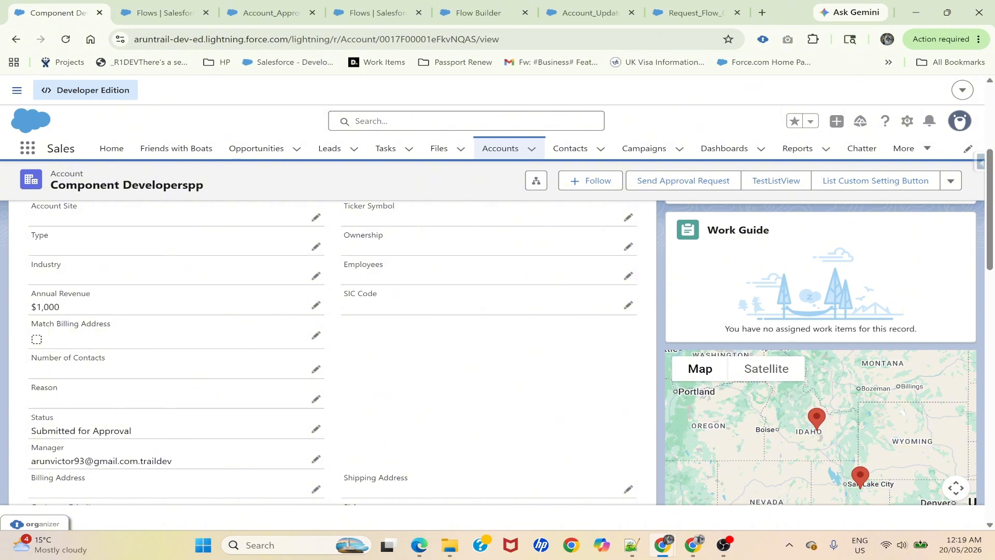
{"action": "scroll", "coordinate": [466, 367], "scroll_direction": "up", "scroll_amount": 4}
{"action": "scroll", "coordinate": [337, 412], "scroll_direction": "down", "scroll_amount": 1}
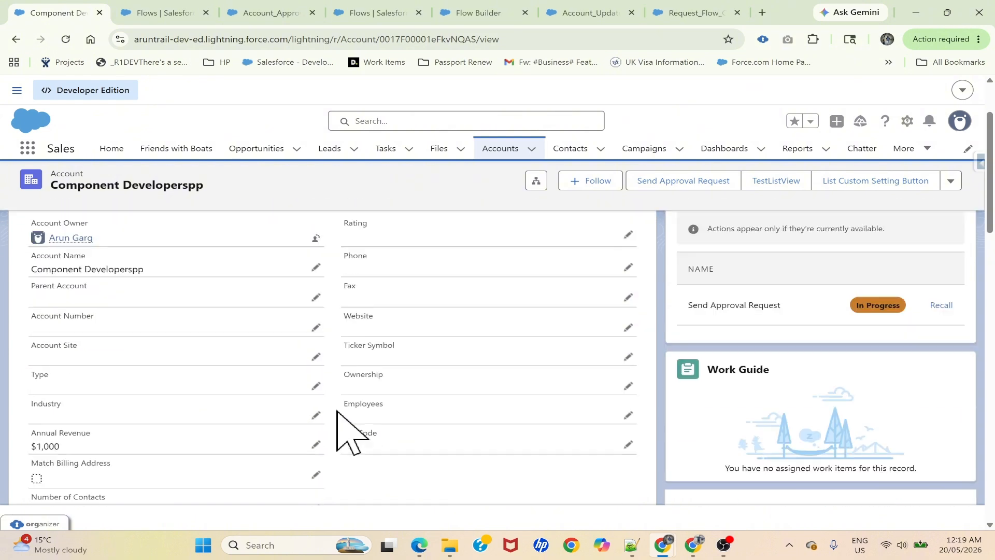
{"action": "scroll", "coordinate": [336, 411], "scroll_direction": "down", "scroll_amount": 3}
{"action": "left_click_drag", "start_coordinate": [31, 432], "coordinate": [114, 431]}
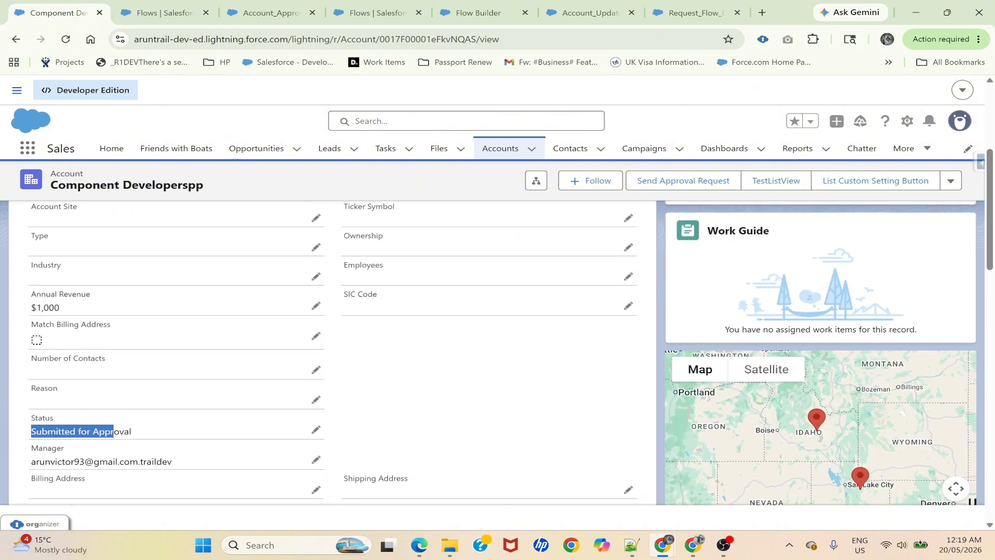
{"action": "left_click", "coordinate": [394, 409]}
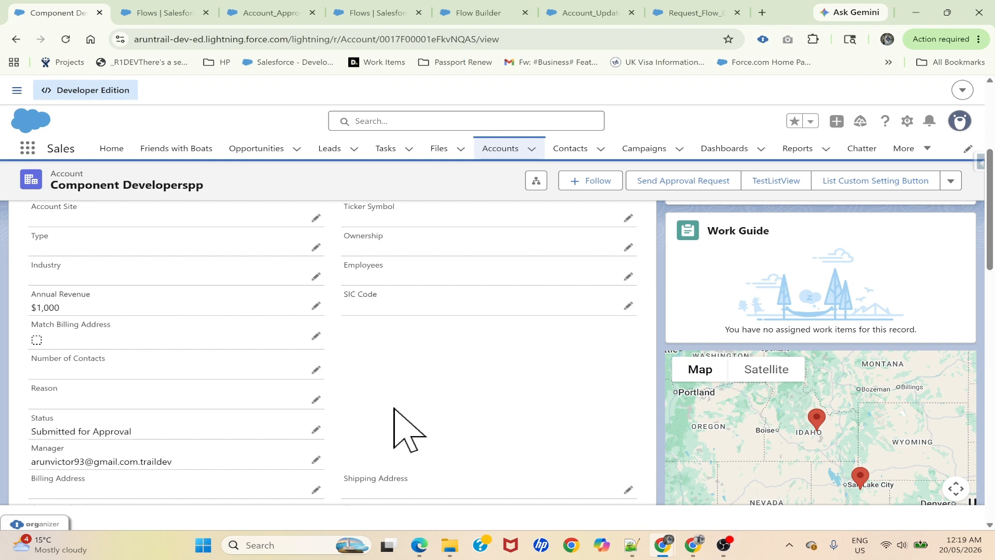
Switch to the approver's Edge session, approve the AccountApprovalRequest with the comment "looking good..", finish it and check the account's Status field.
{"action": "key", "text": "alt+Tab"}
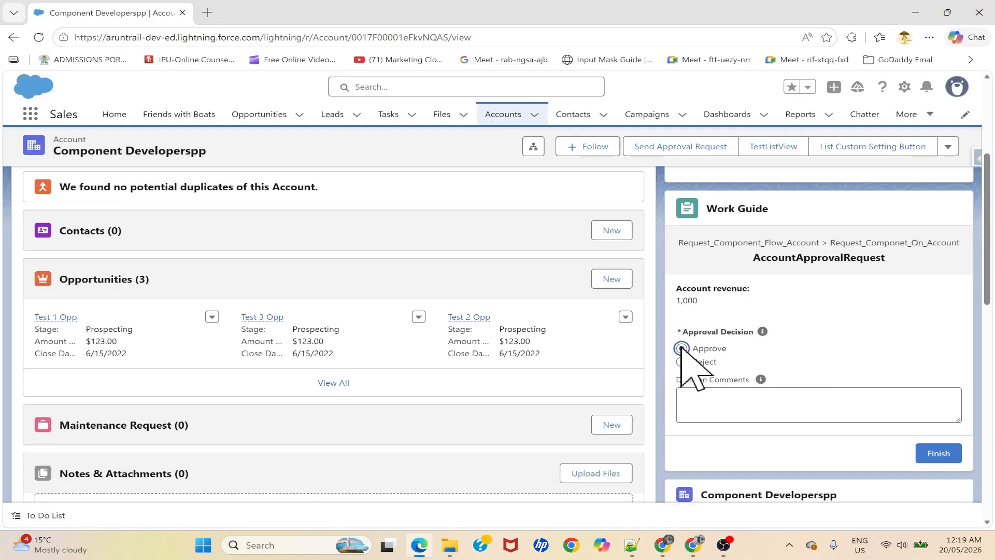
{"action": "left_click", "coordinate": [724, 402]}
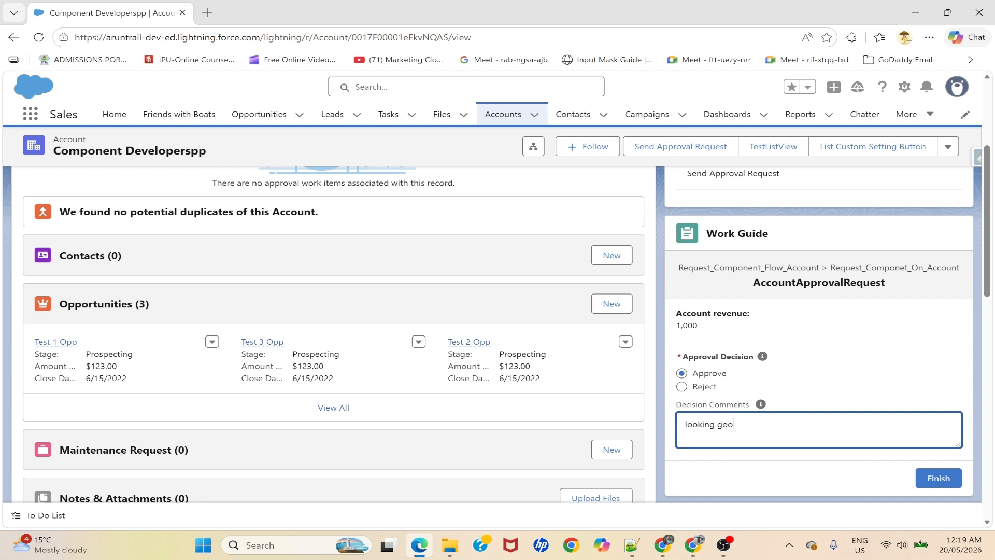
{"action": "left_click", "coordinate": [940, 477]}
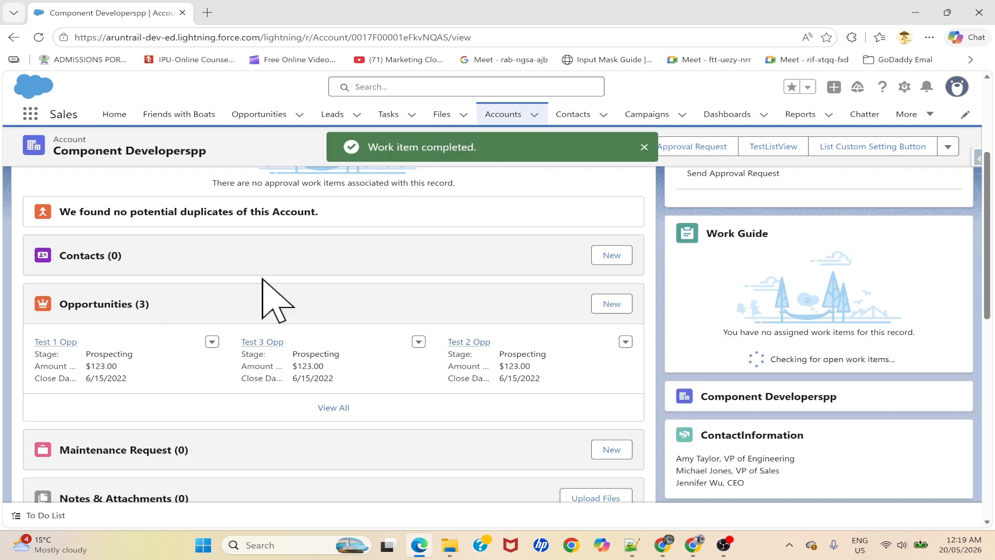
{"action": "scroll", "coordinate": [266, 305], "scroll_direction": "up", "scroll_amount": 3}
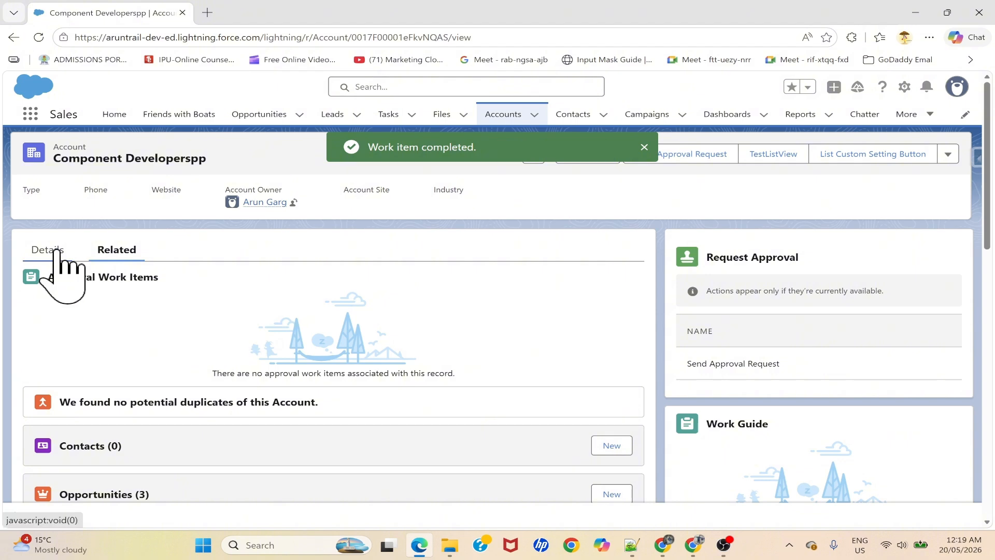
{"action": "left_click", "coordinate": [53, 251]}
{"action": "scroll", "coordinate": [113, 405], "scroll_direction": "down", "scroll_amount": 4}
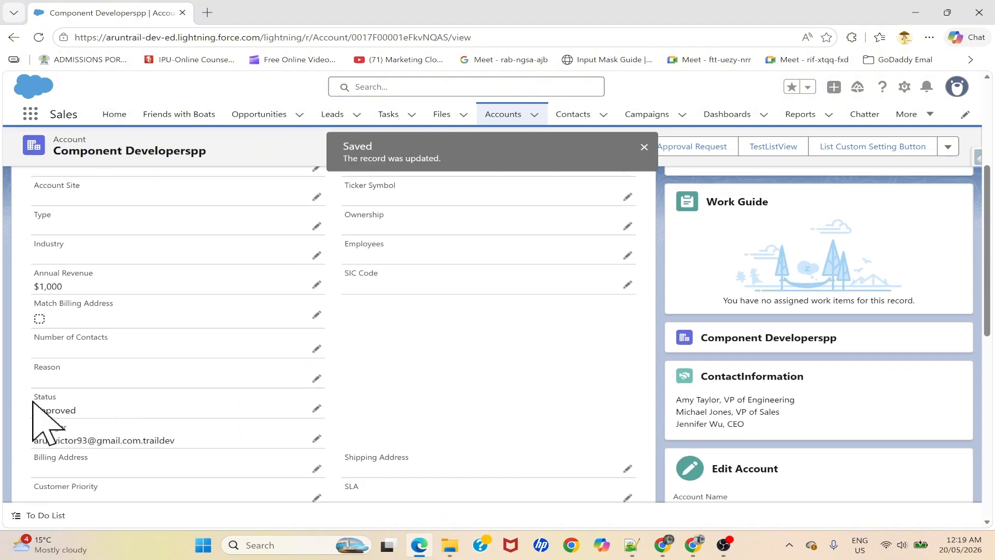
Return to the submitter's session in Chrome, reload the account and check its Approval Work Items and the Status field in the details.
{"action": "key", "text": "alt+Tab"}
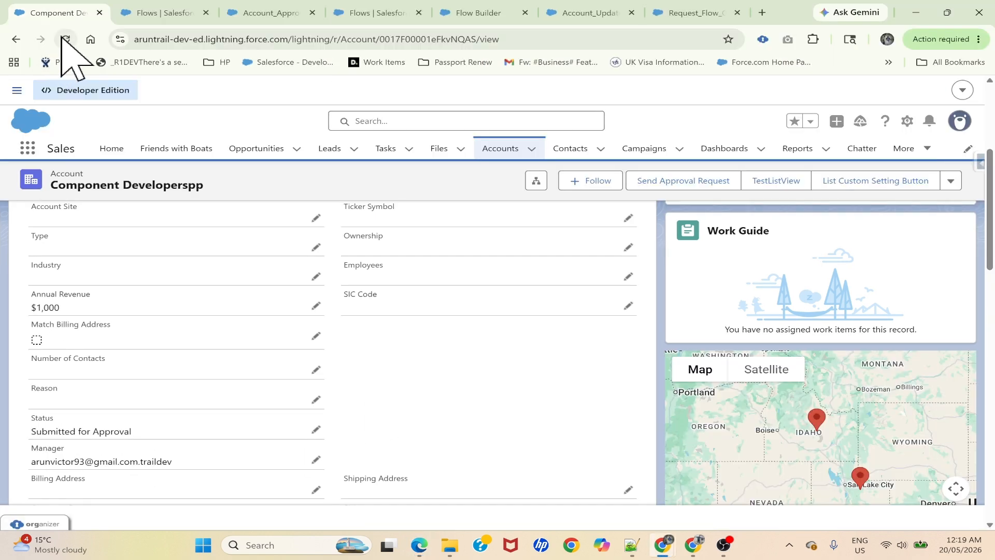
{"action": "left_click", "coordinate": [62, 37]}
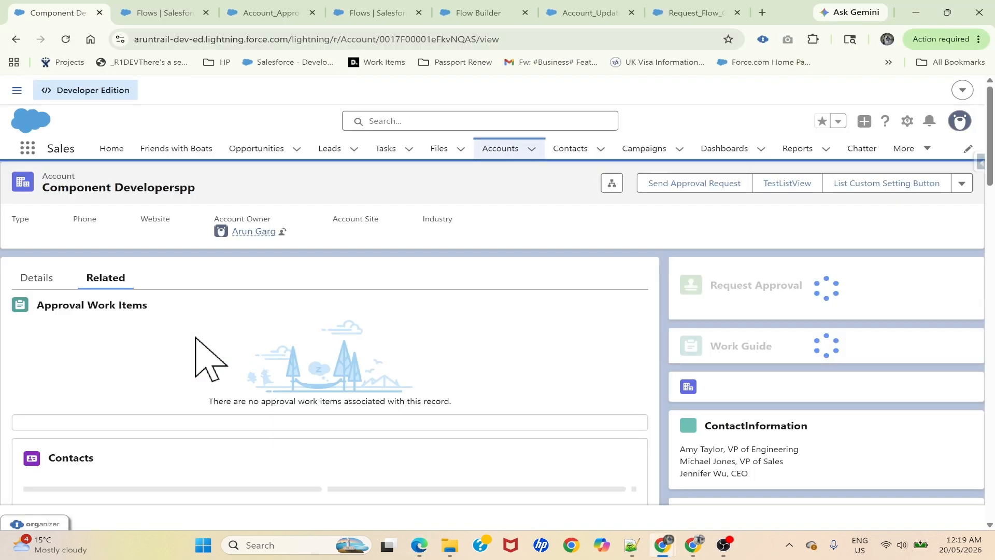
{"action": "left_click", "coordinate": [52, 285]}
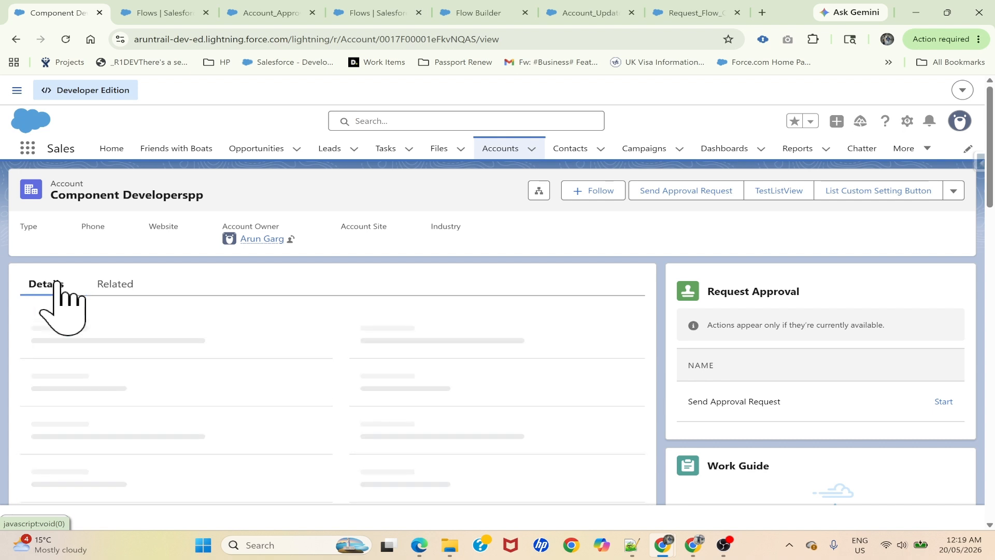
{"action": "left_click", "coordinate": [115, 284]}
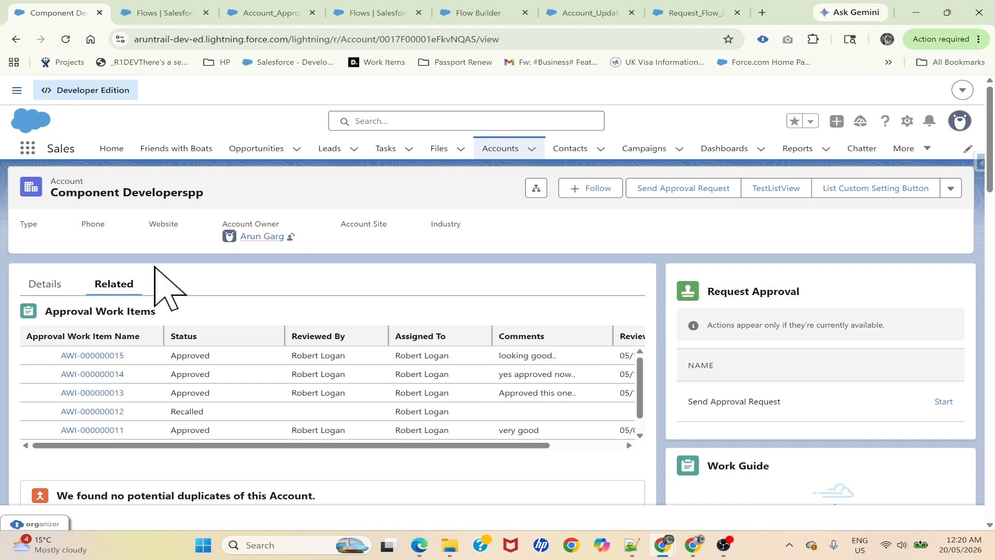
{"action": "left_click", "coordinate": [47, 284]}
{"action": "scroll", "coordinate": [133, 411], "scroll_direction": "down", "scroll_amount": 7}
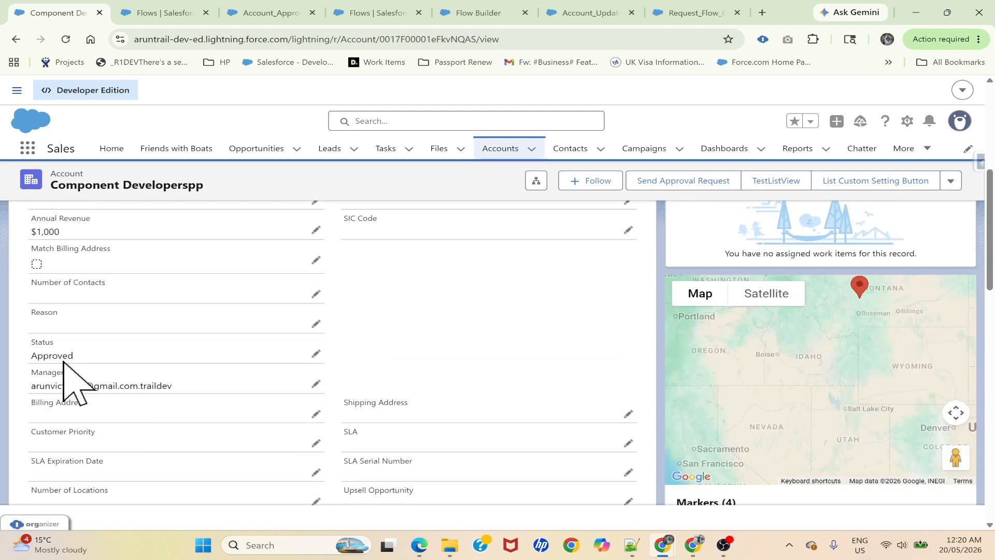
{"action": "scroll", "coordinate": [259, 373], "scroll_direction": "up", "scroll_amount": 7}
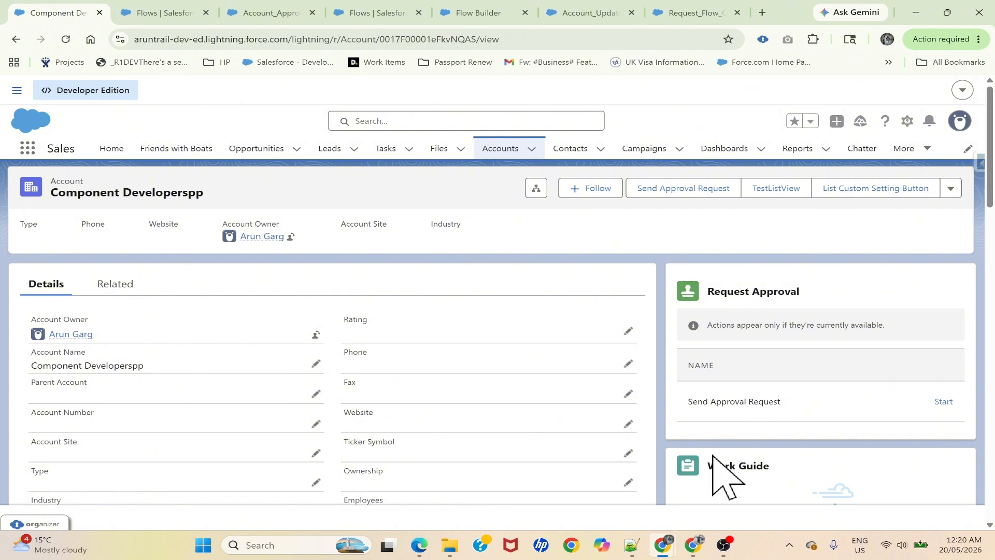